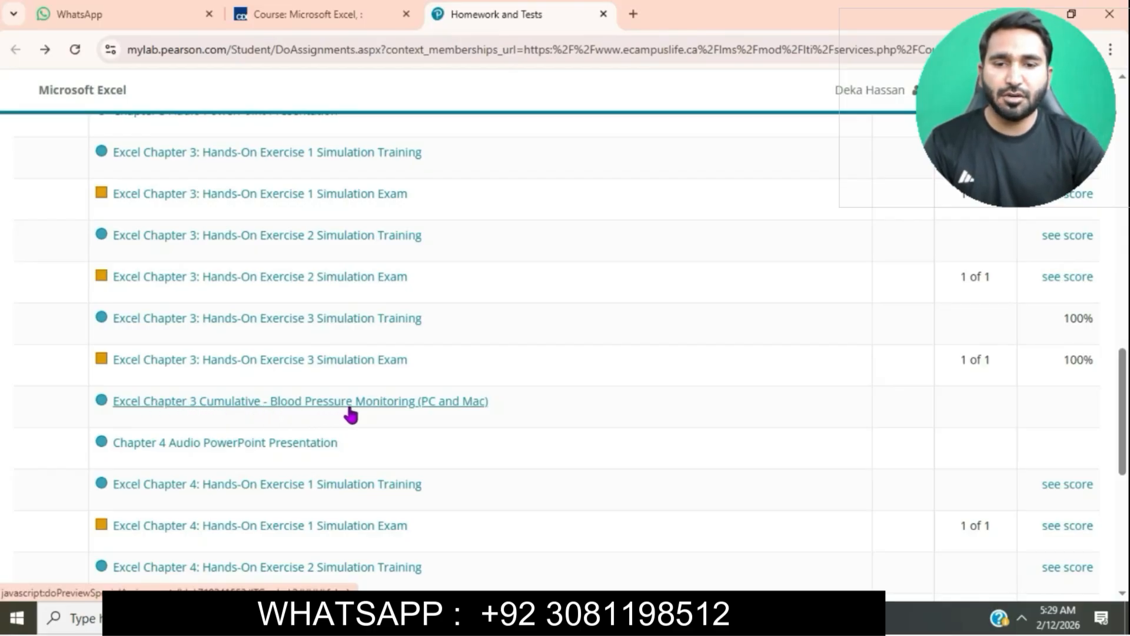
Step: Open the Excel Chapter 3 Cumulative - Blood Pressure Monitoring assignment and download all its starting files
click(350, 407)
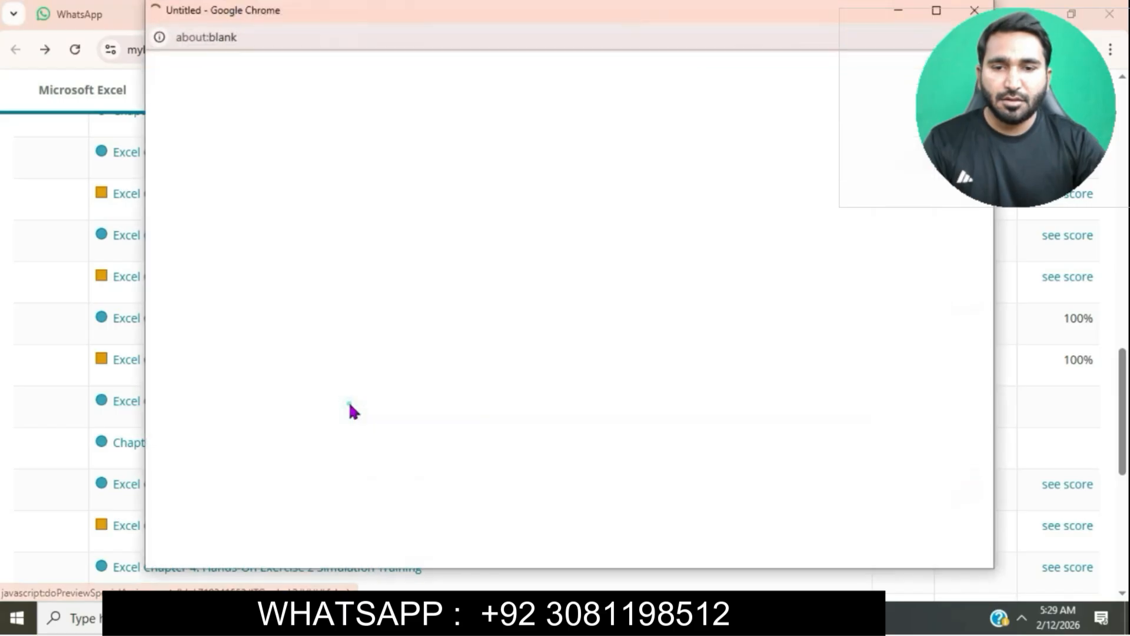
click(936, 10)
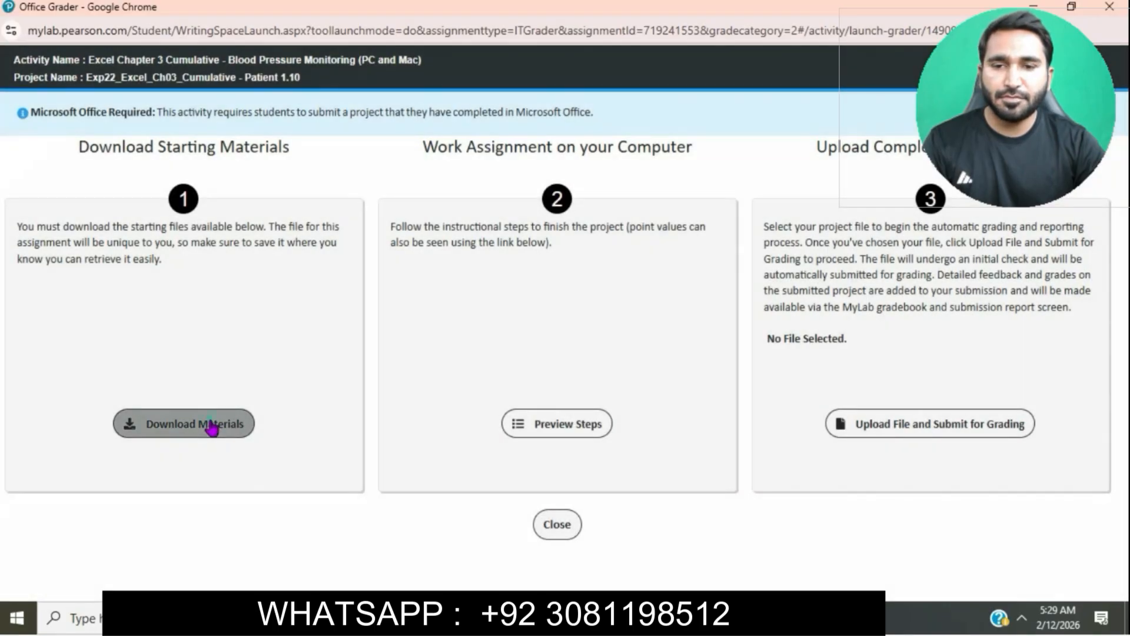
click(211, 426)
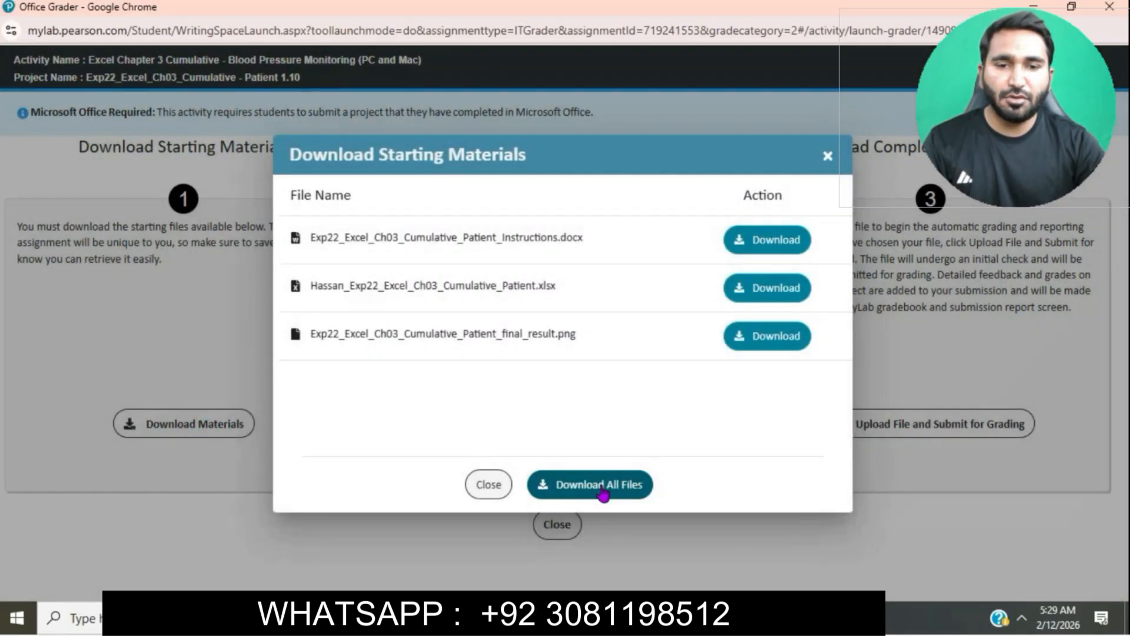
click(601, 486)
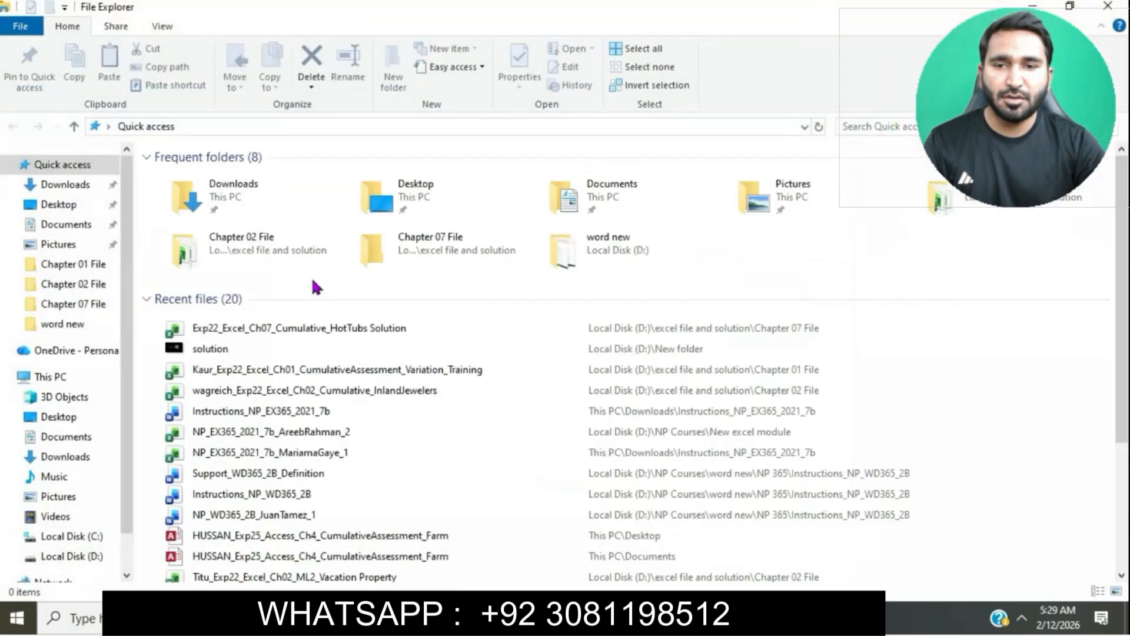
Step: Open the downloaded Exp22_Excel_Ch03_Cumulative_Patient_Instructions document from Downloads and enable editing
click(80, 188)
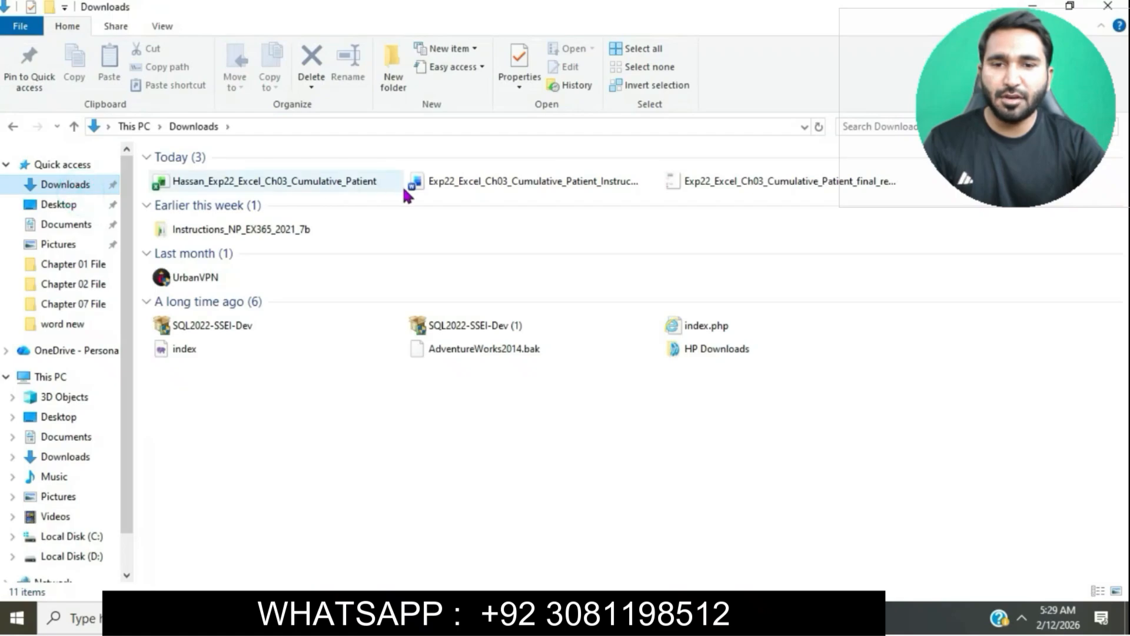
double_click(492, 187)
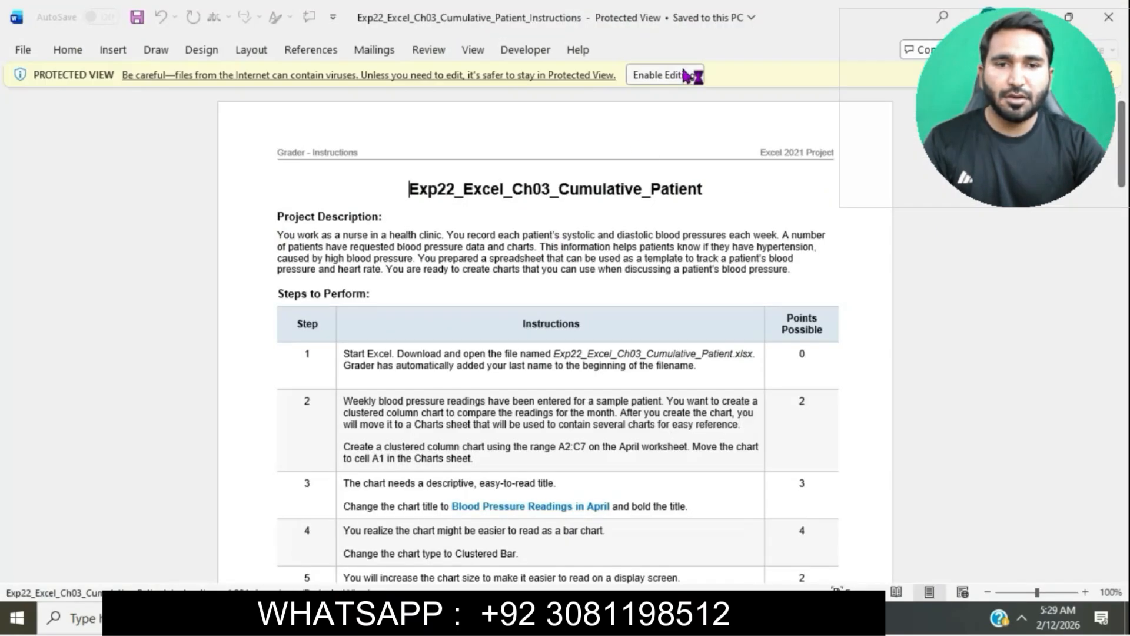
click(676, 79)
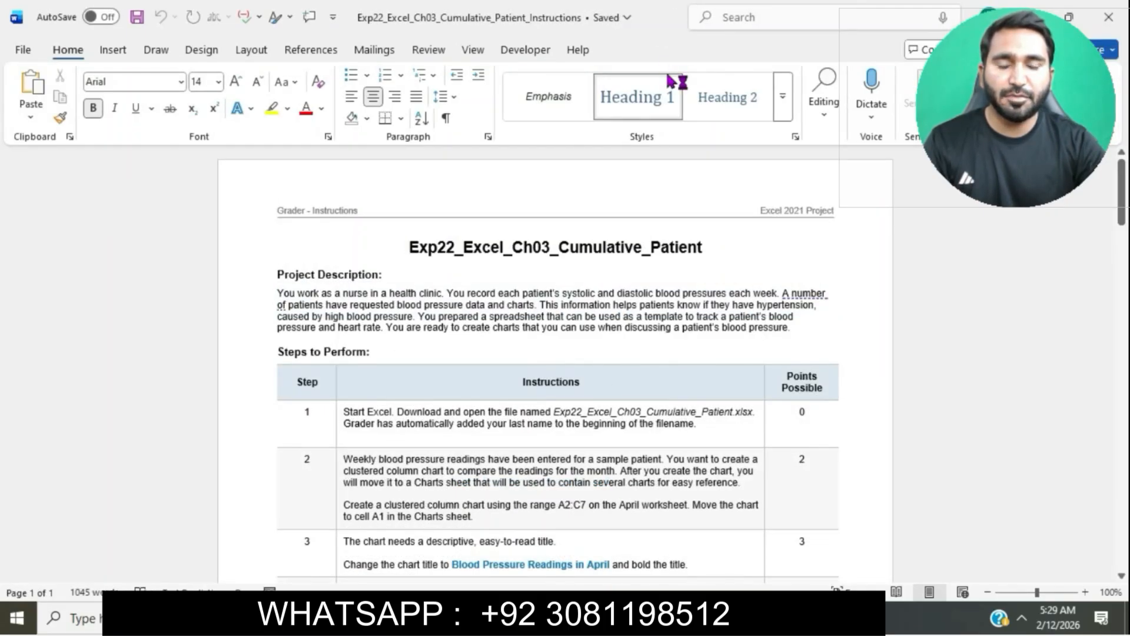
Step: Format the document title Exp22_Excel_Ch03_Cumulative_Patient at 24 pt with turquoise highlight
drag(408, 248, 703, 256)
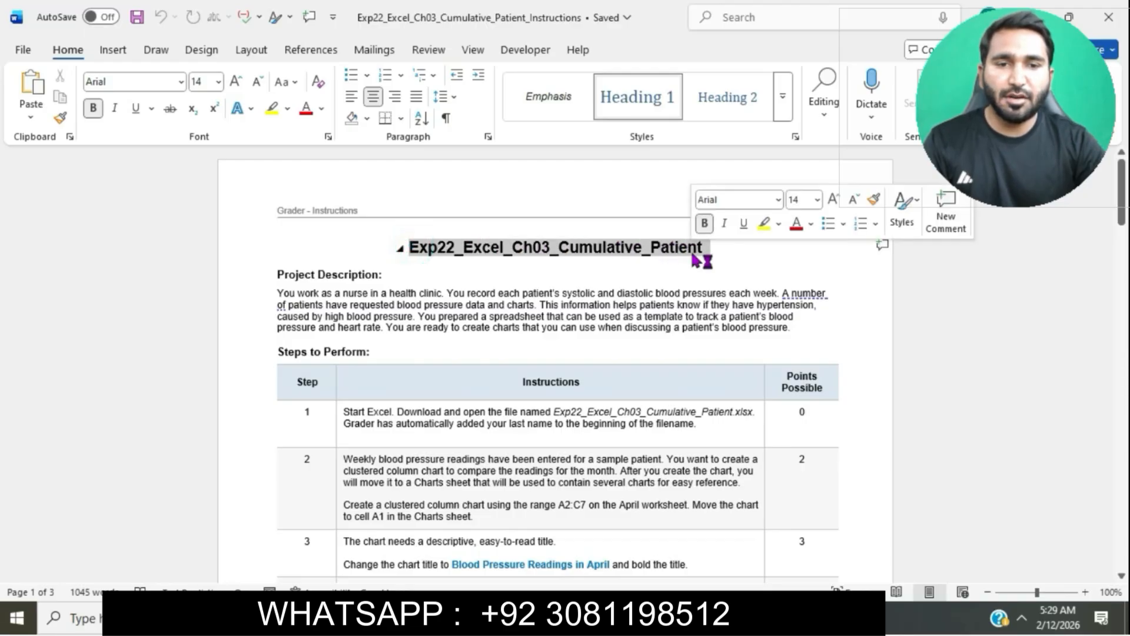
click(218, 82)
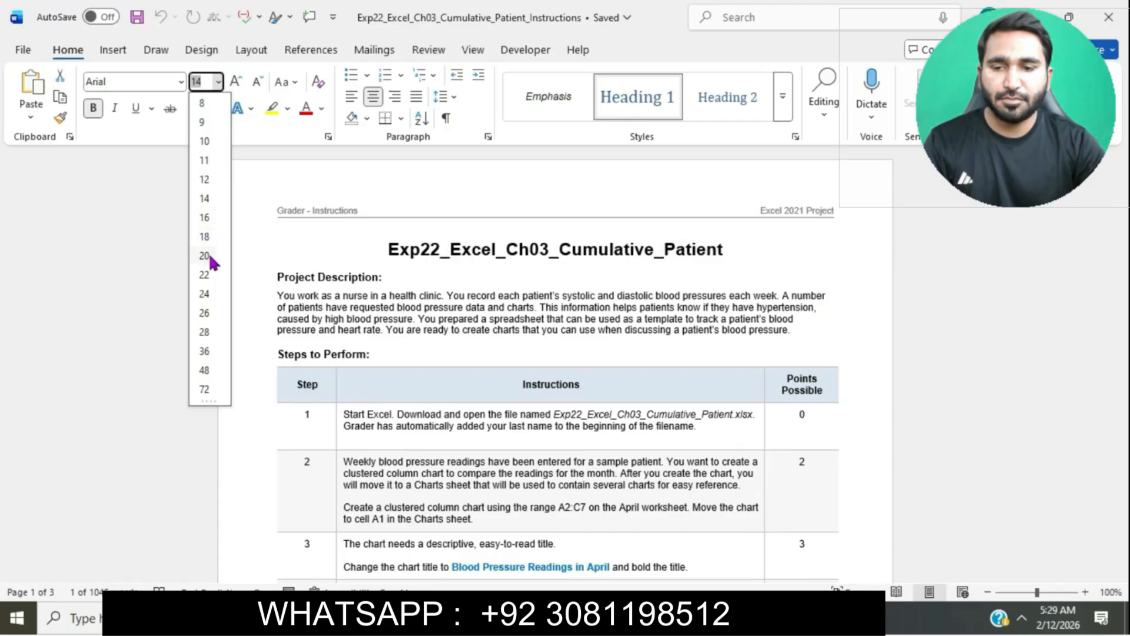
click(204, 294)
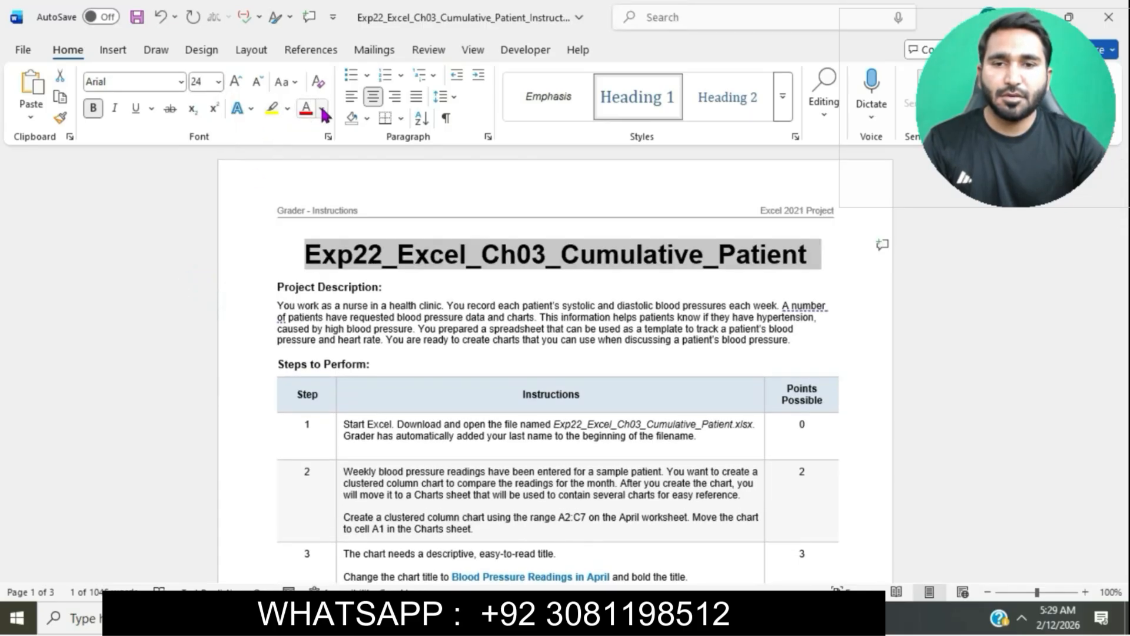
click(288, 110)
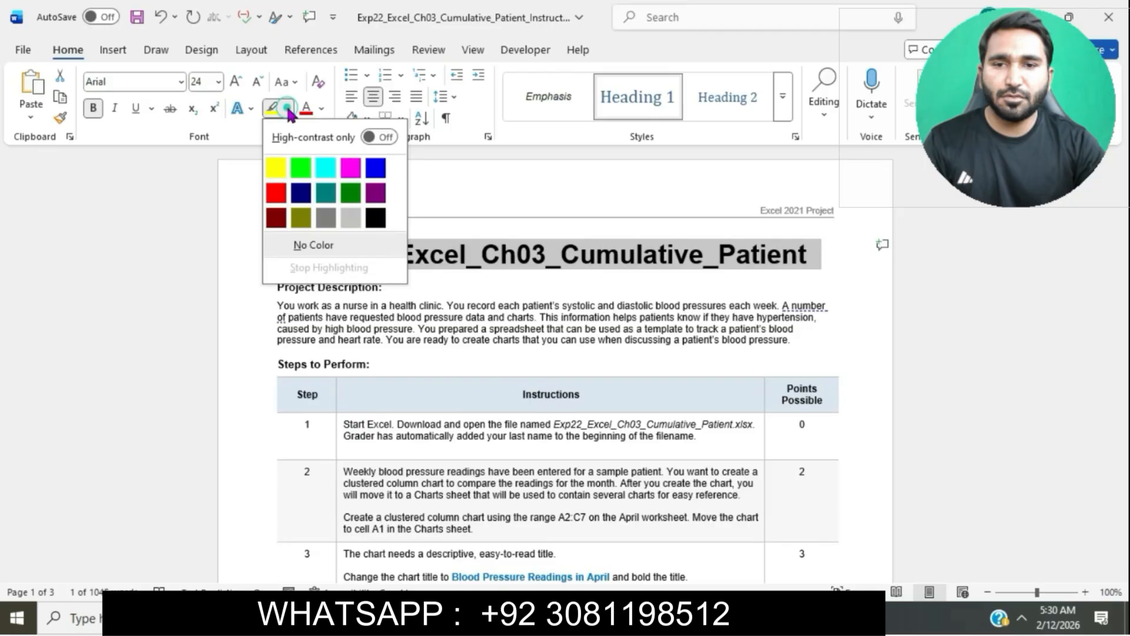
click(323, 172)
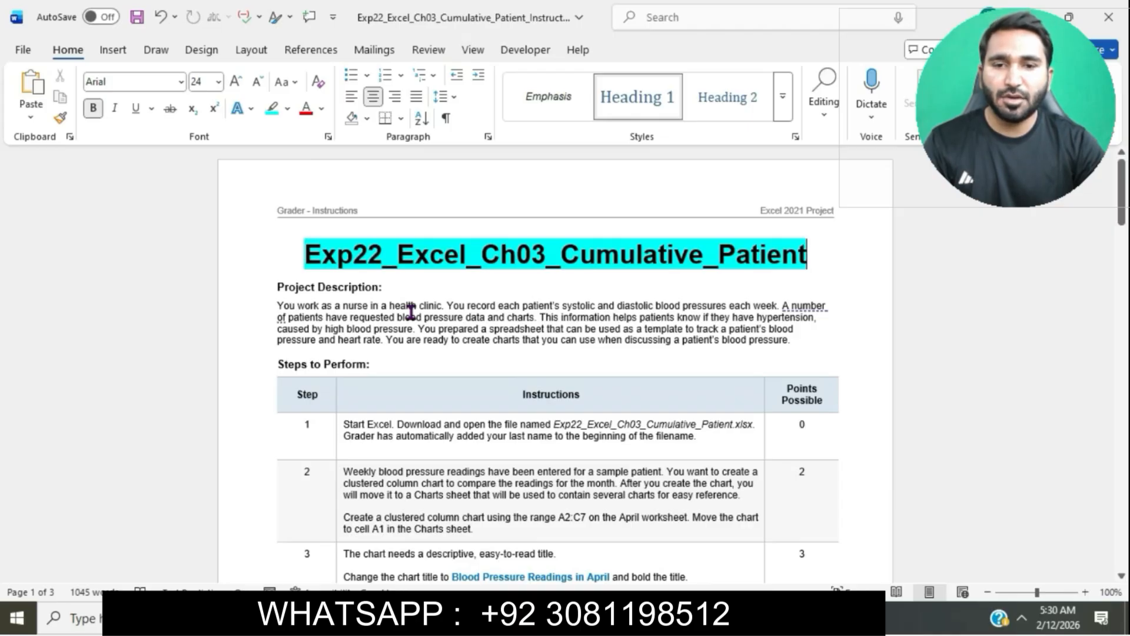
Step: Set the font size of the instructions text to 12 pt
scroll(411, 310, down, 1)
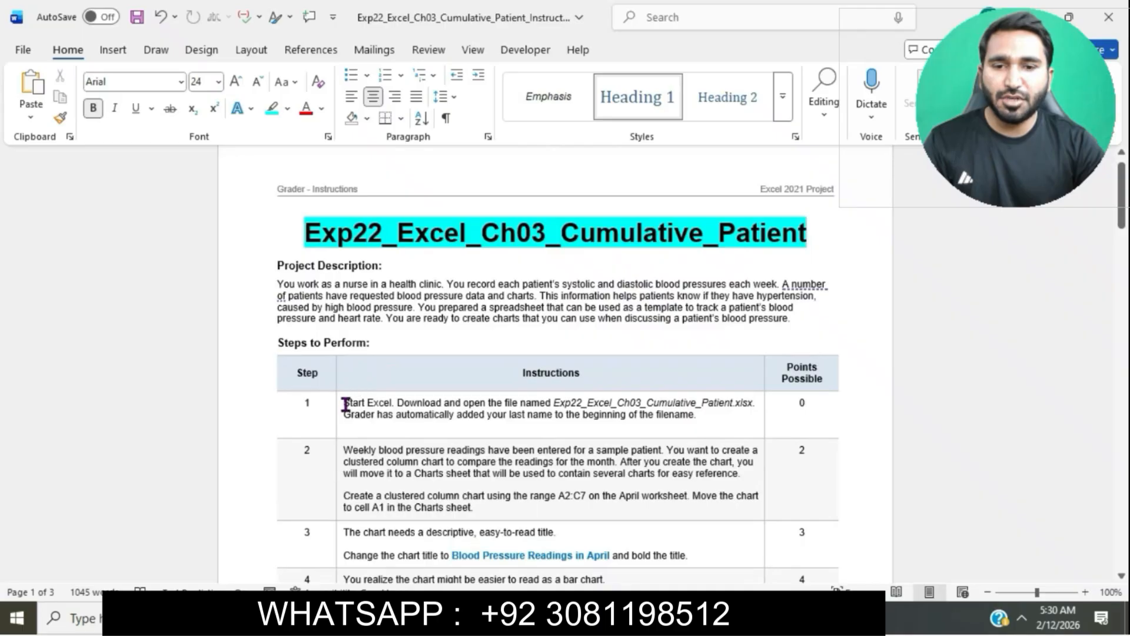
drag(346, 405, 401, 335)
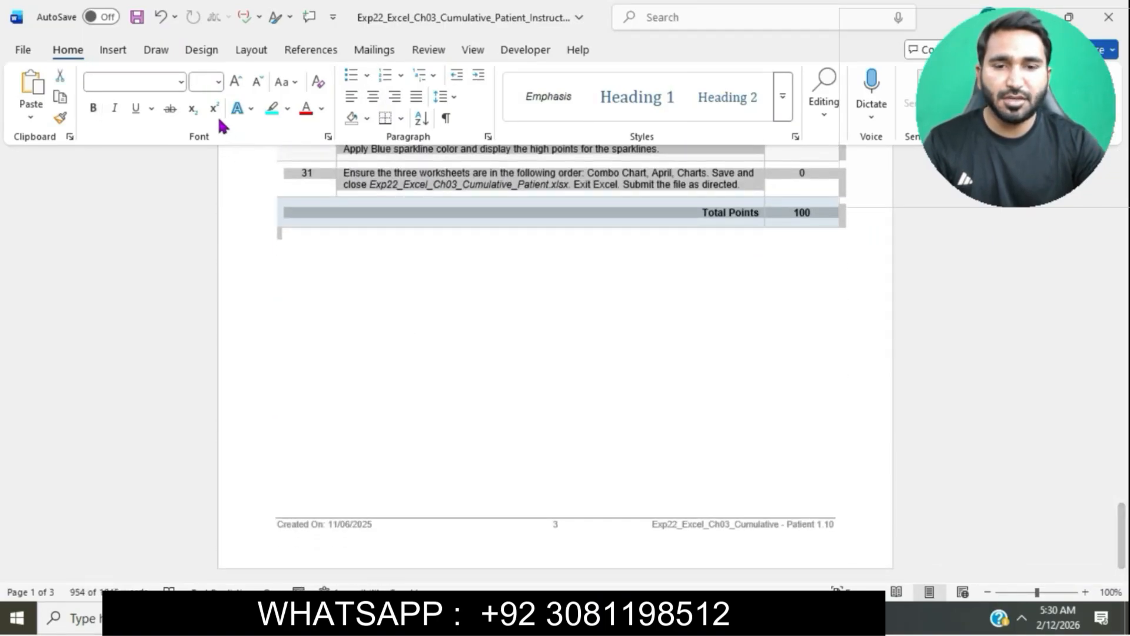
click(218, 82)
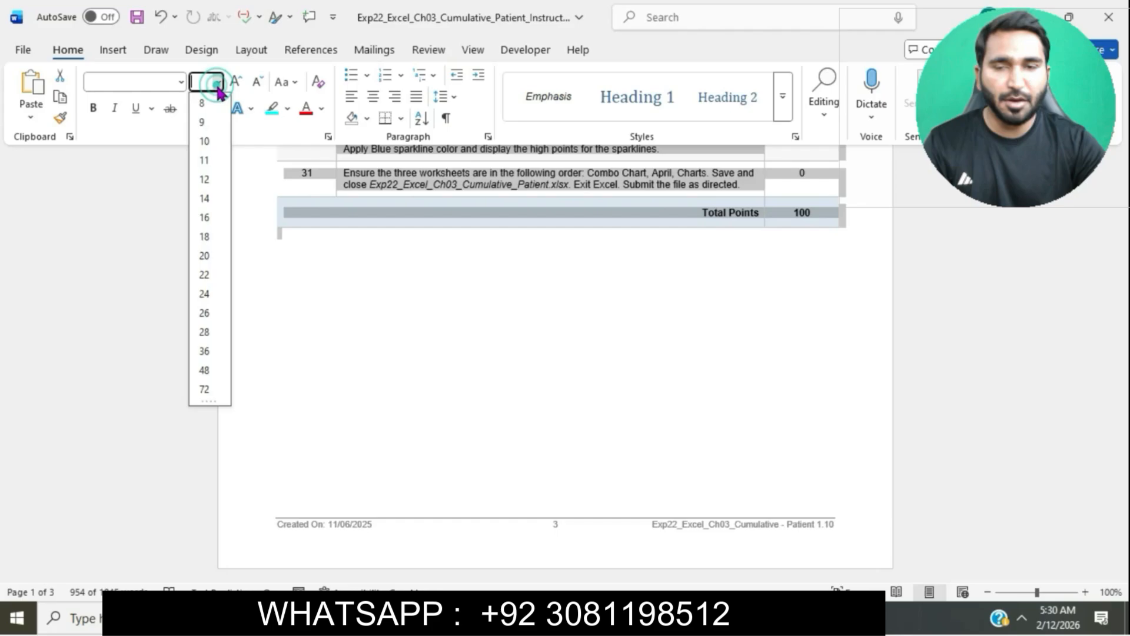
click(204, 179)
click(512, 325)
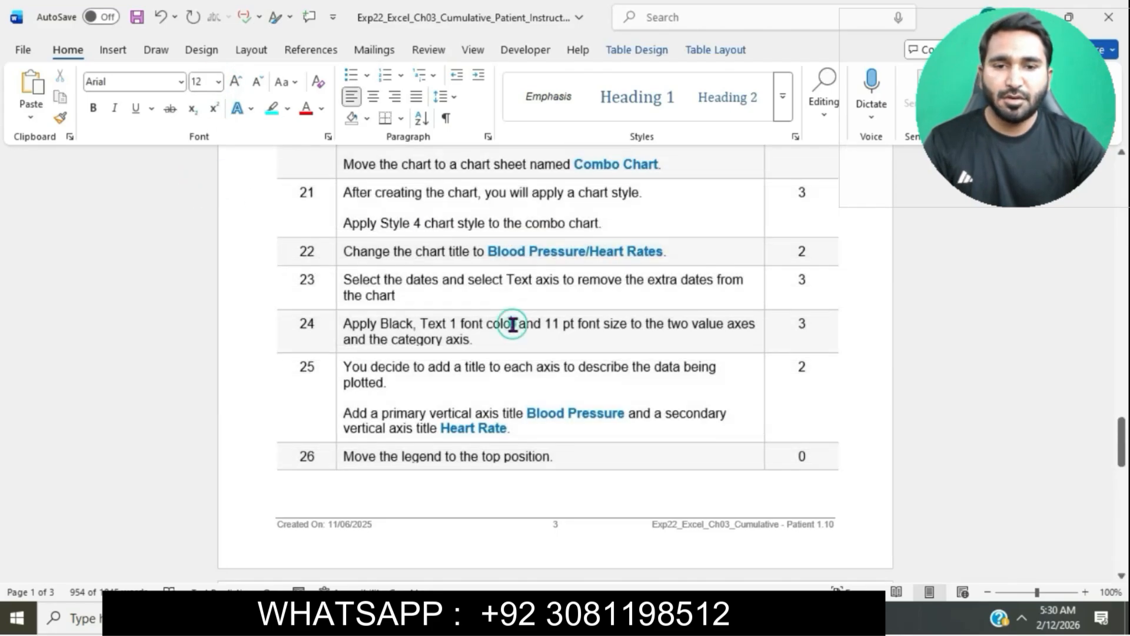
Step: Highlight the step 1 instruction text in turquoise
scroll(513, 325, down, 2)
scroll(513, 324, up, 15)
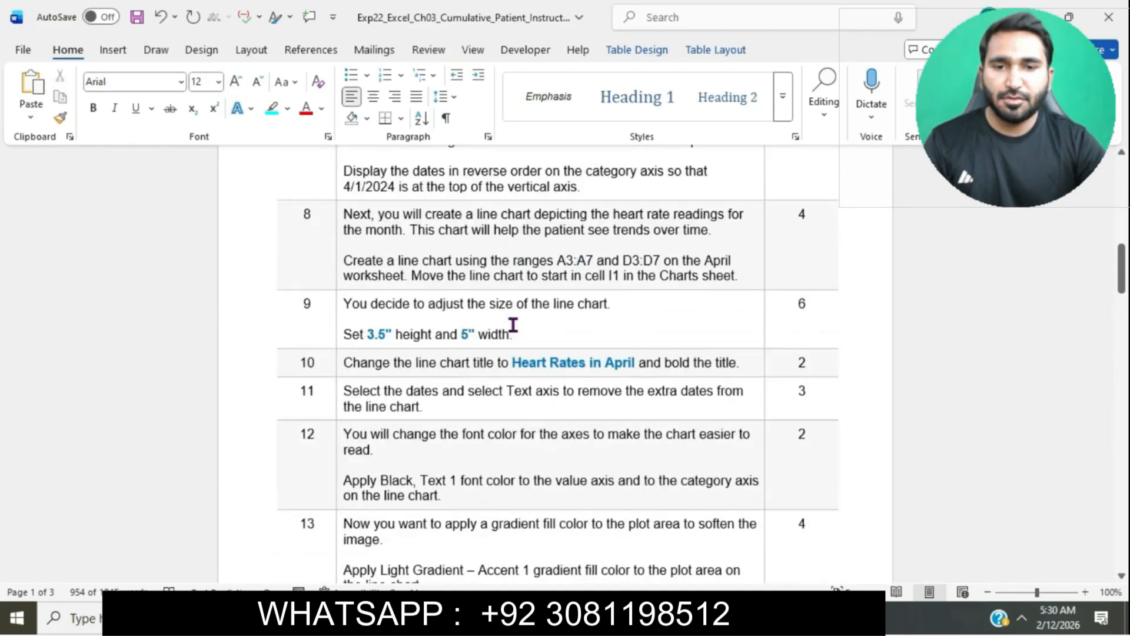
scroll(512, 325, up, 15)
ctrl+scroll(513, 324, up, 3)
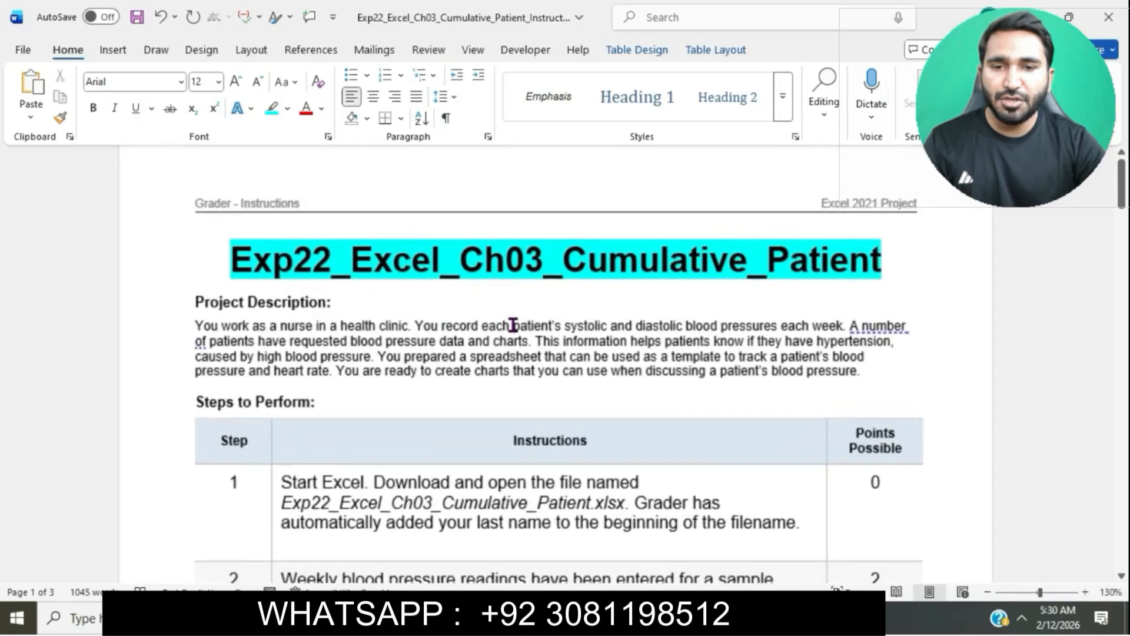
scroll(513, 325, down, 3)
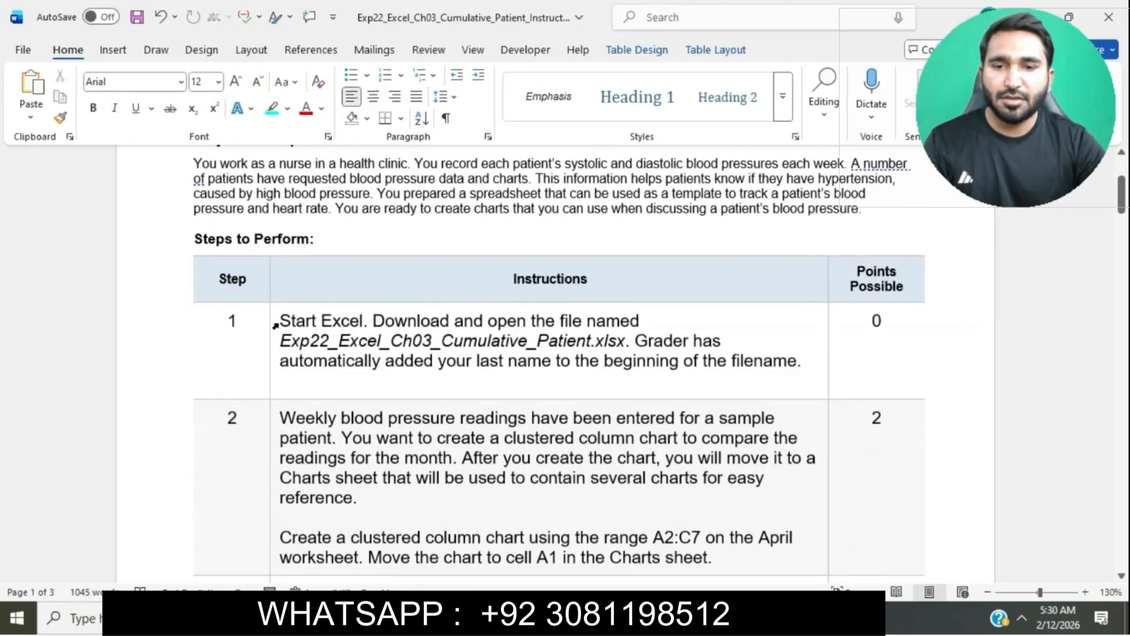
click(270, 321)
click(339, 295)
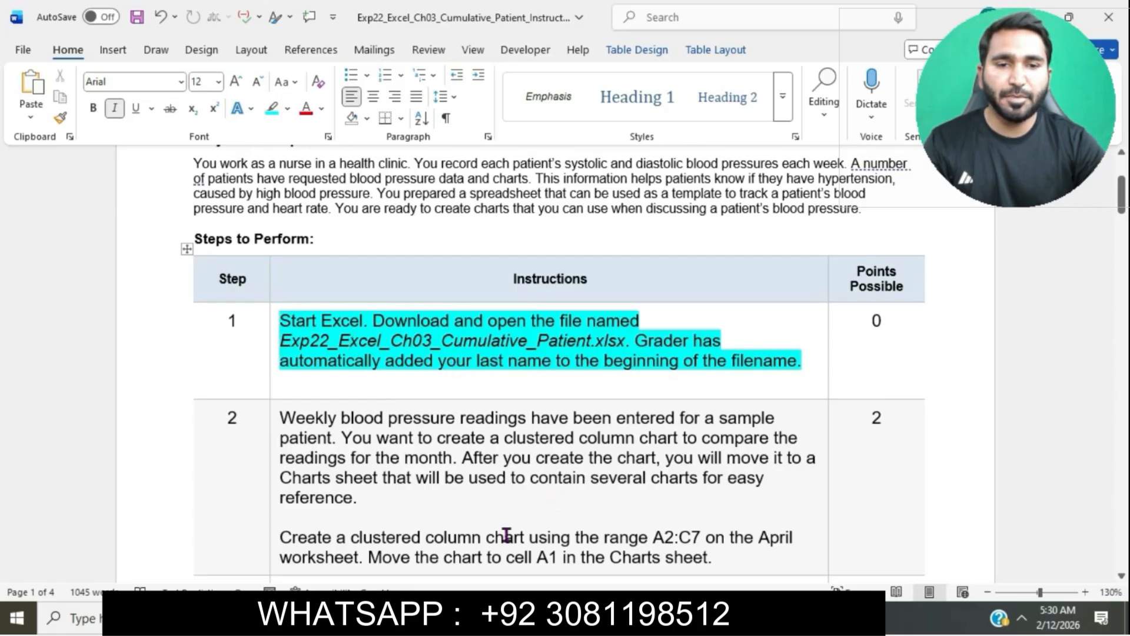
Step: Open the Exp22_Excel_Ch03_Cumulative_Patient workbook from Downloads and enable editing
click(484, 617)
double_click(333, 182)
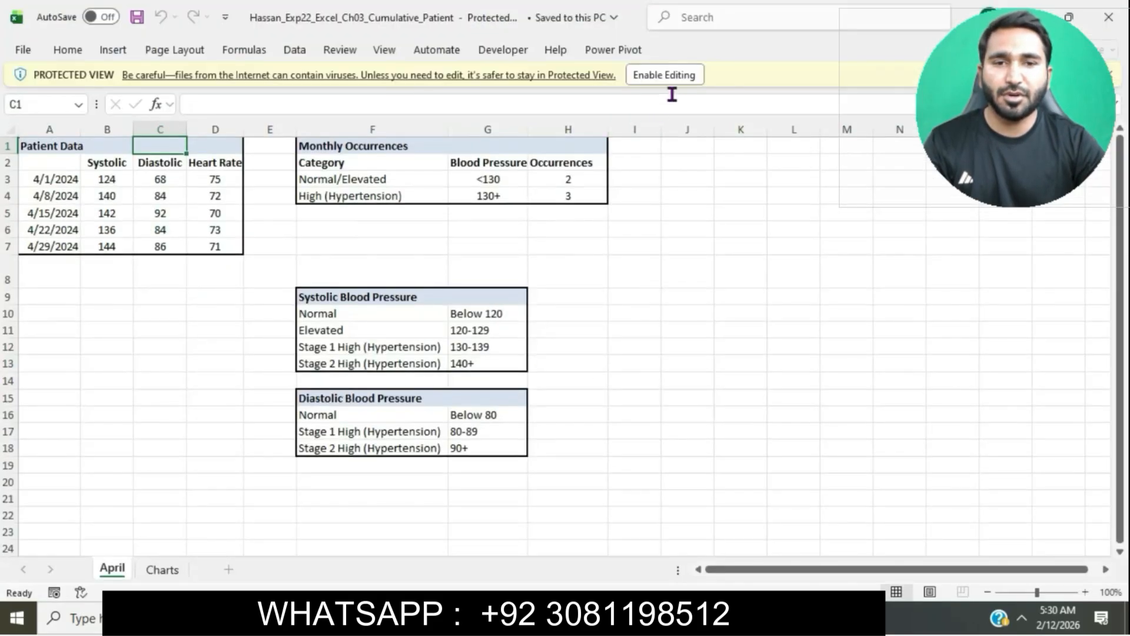
click(677, 75)
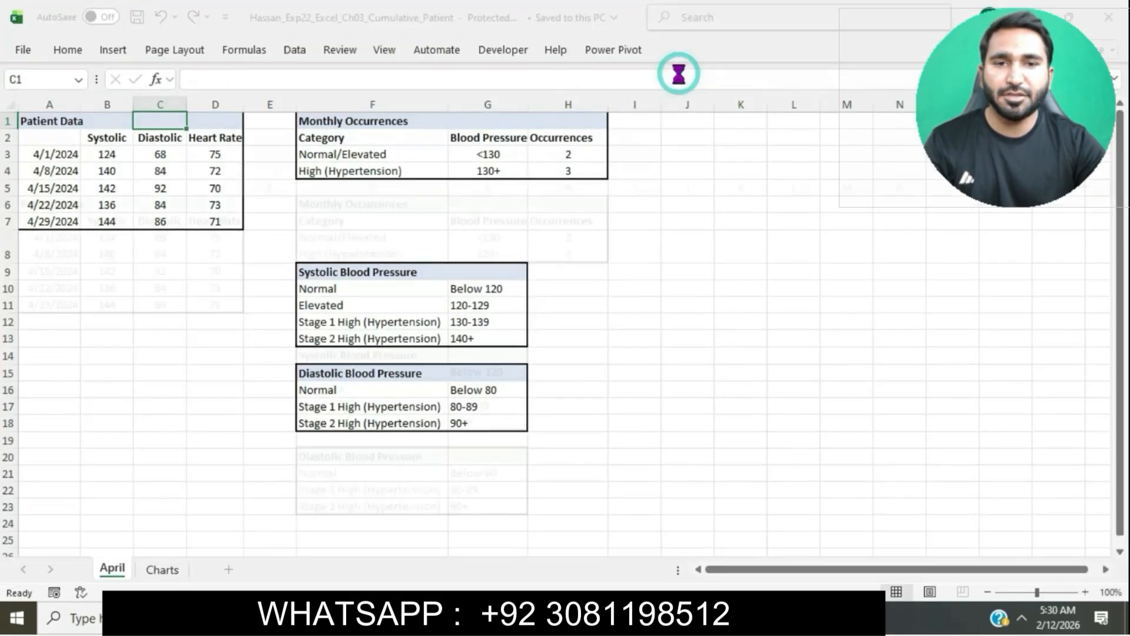
Step: Highlight the step 2 instruction text in turquoise in the instructions document
key(alt+Tab)
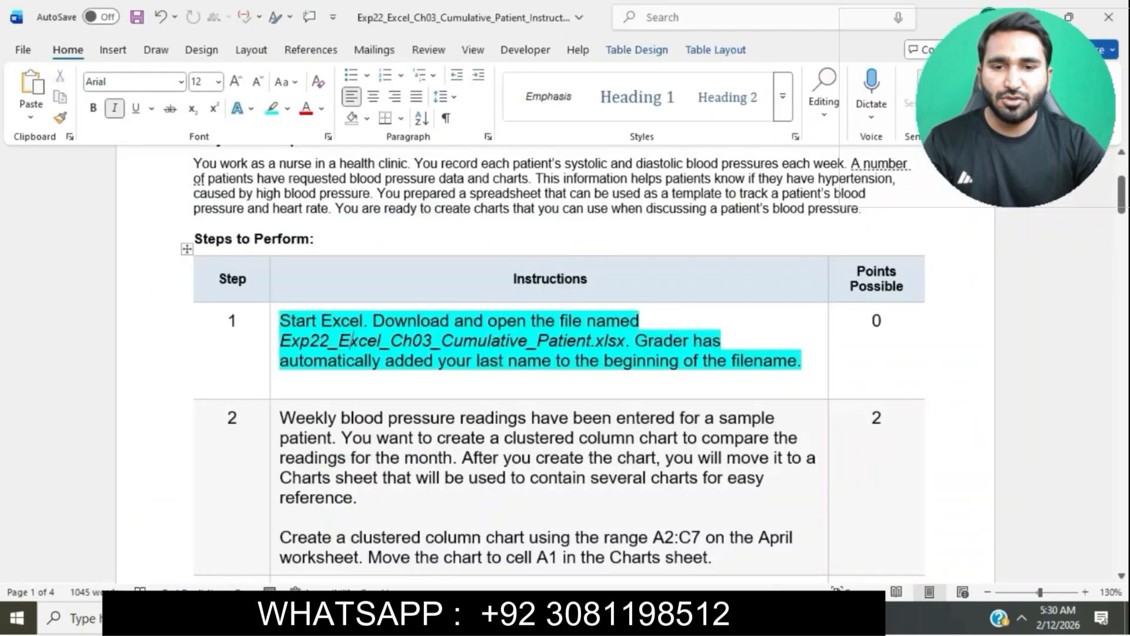
scroll(608, 433, down, 2)
scroll(608, 433, down, 3)
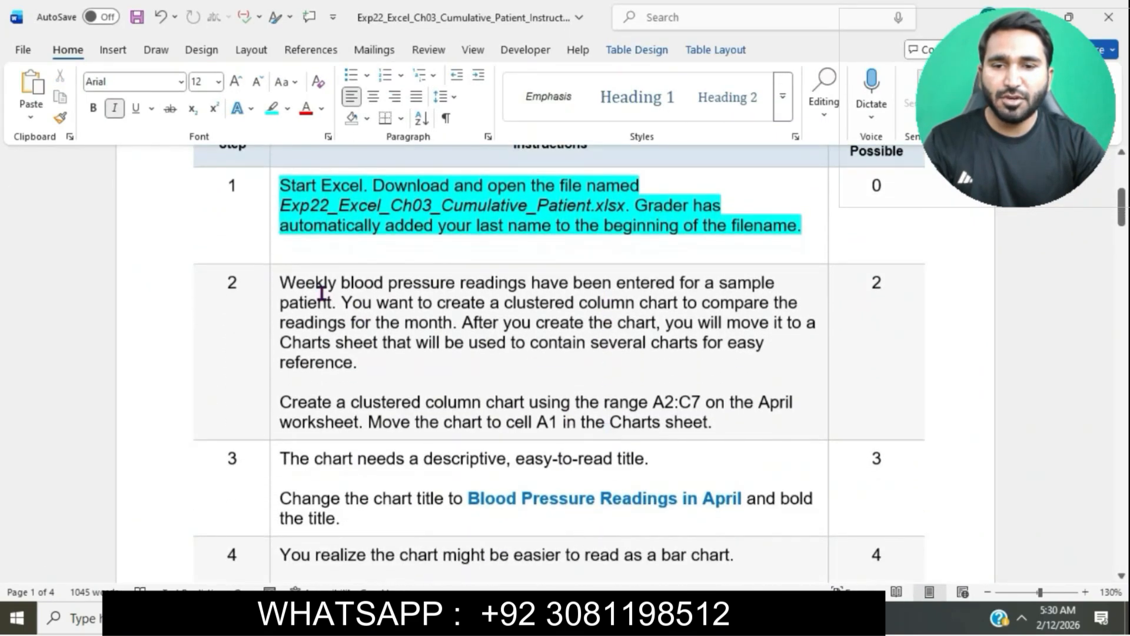
click(277, 282)
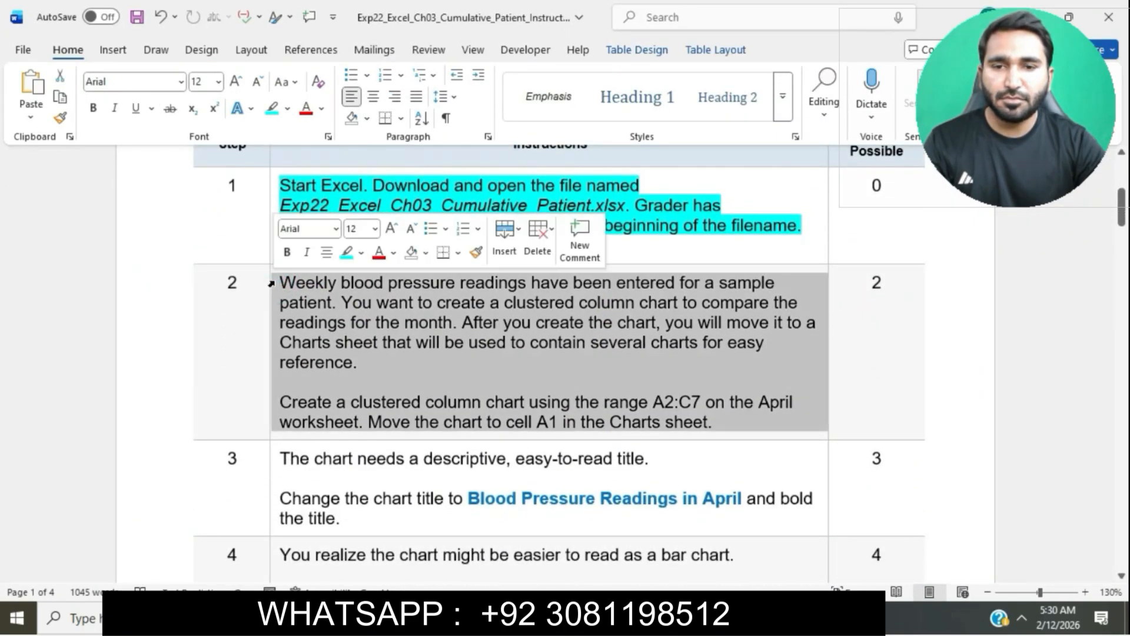
click(346, 252)
click(341, 285)
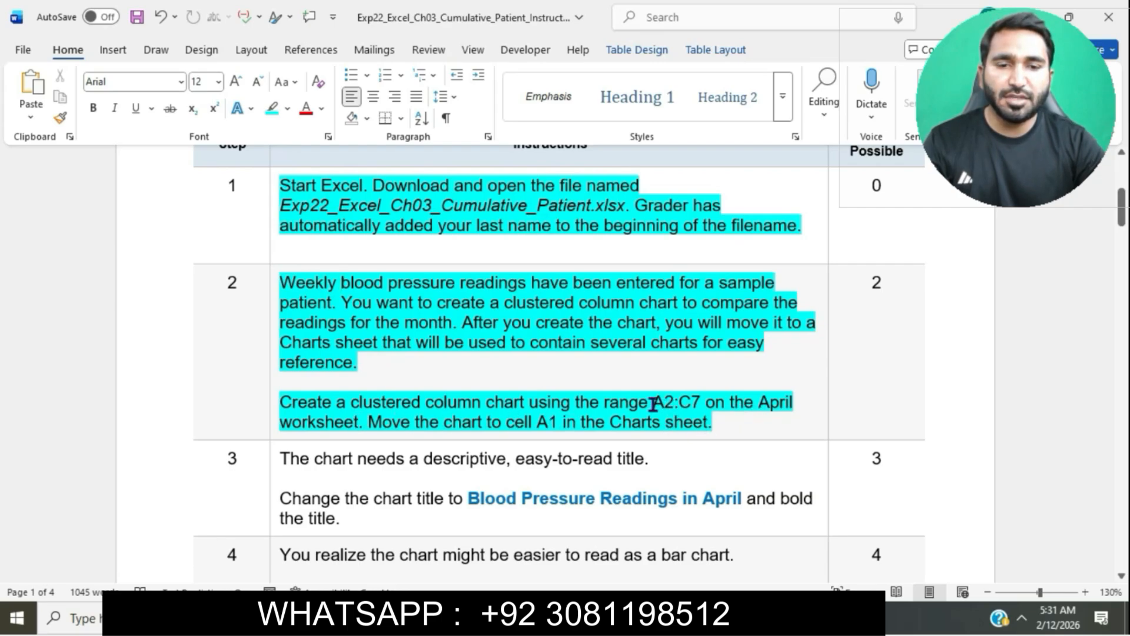
Step: Copy the range A2:C7 from the instructions and select it on the April worksheet through the Name Box
drag(655, 403, 697, 409)
key(ctrl+c)
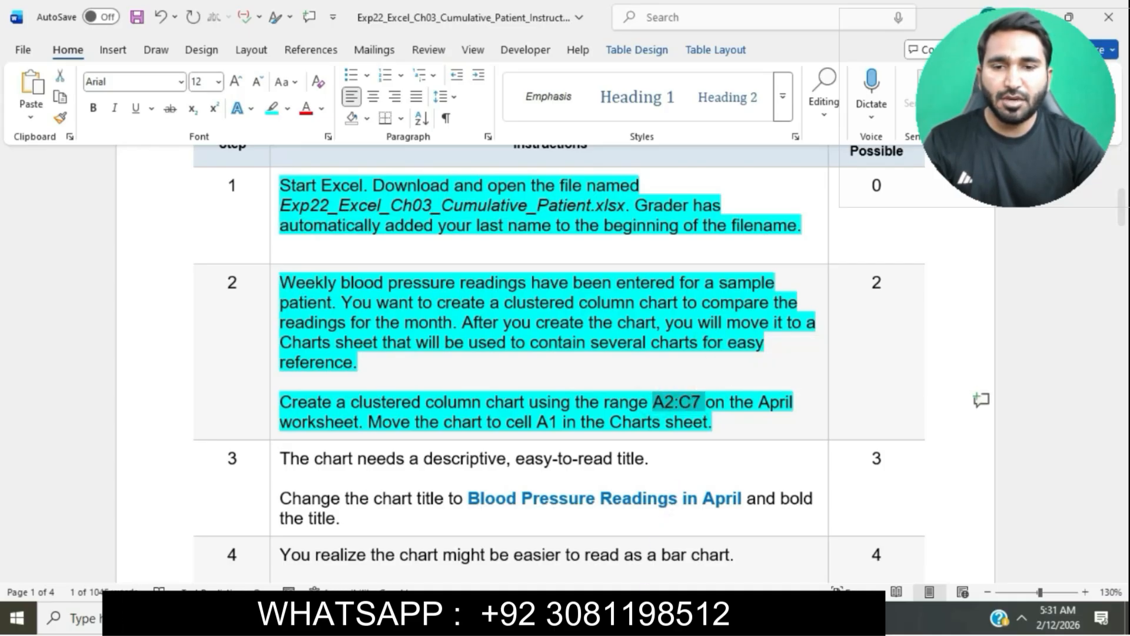
click(632, 617)
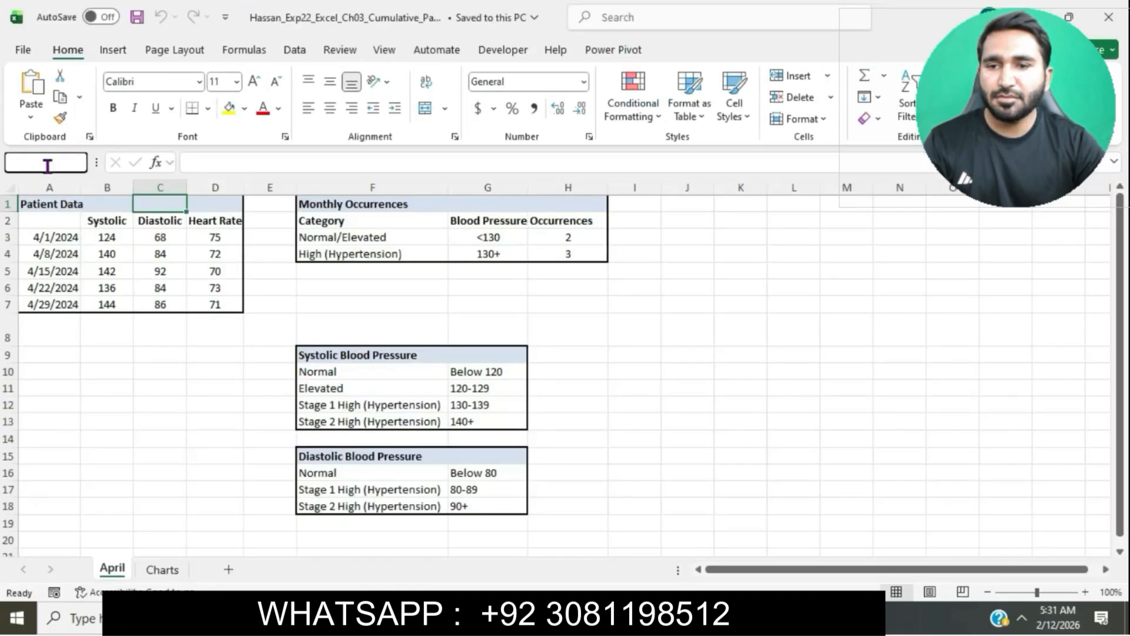
click(46, 162)
key(ctrl+v)
key(Return)
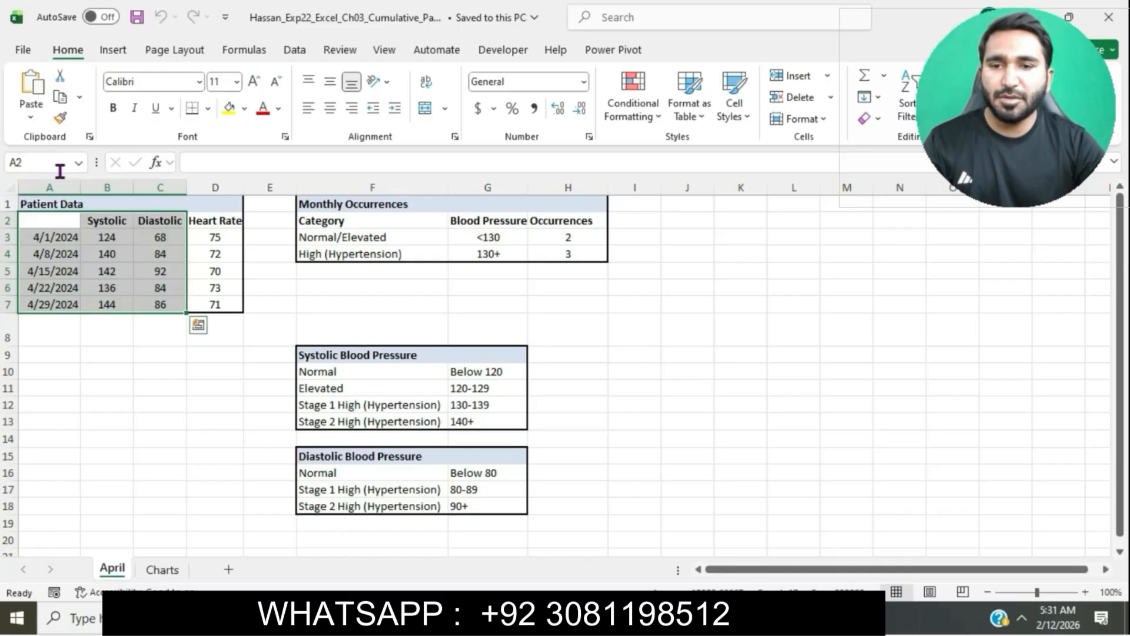
Step: Insert a Clustered Column chart from the selected data using the Insert Chart dialog
click(666, 617)
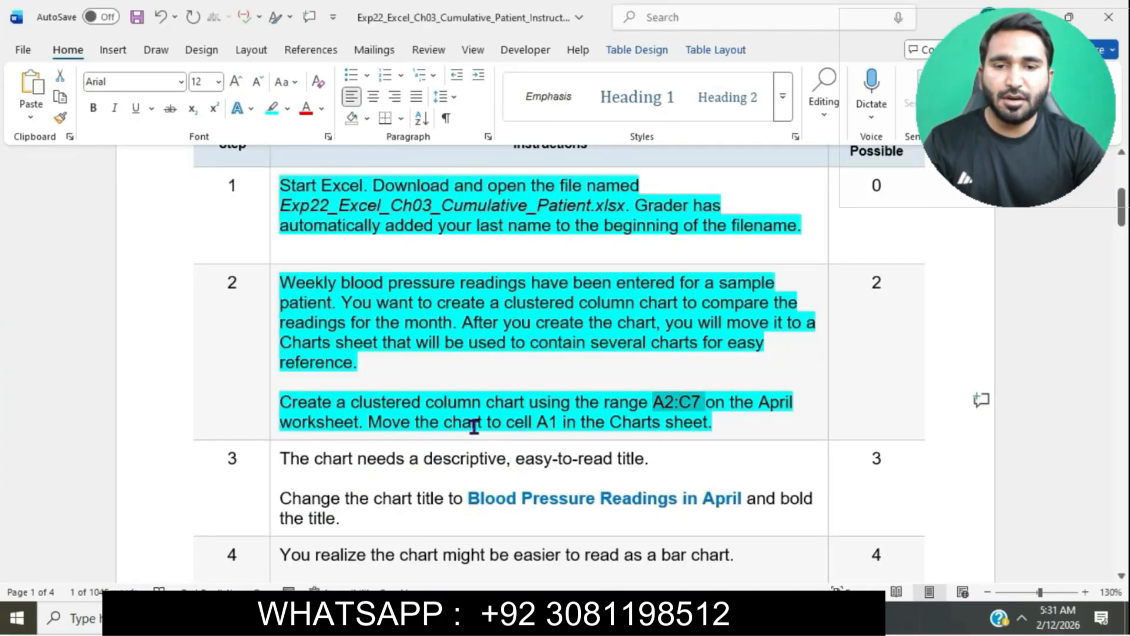
click(585, 617)
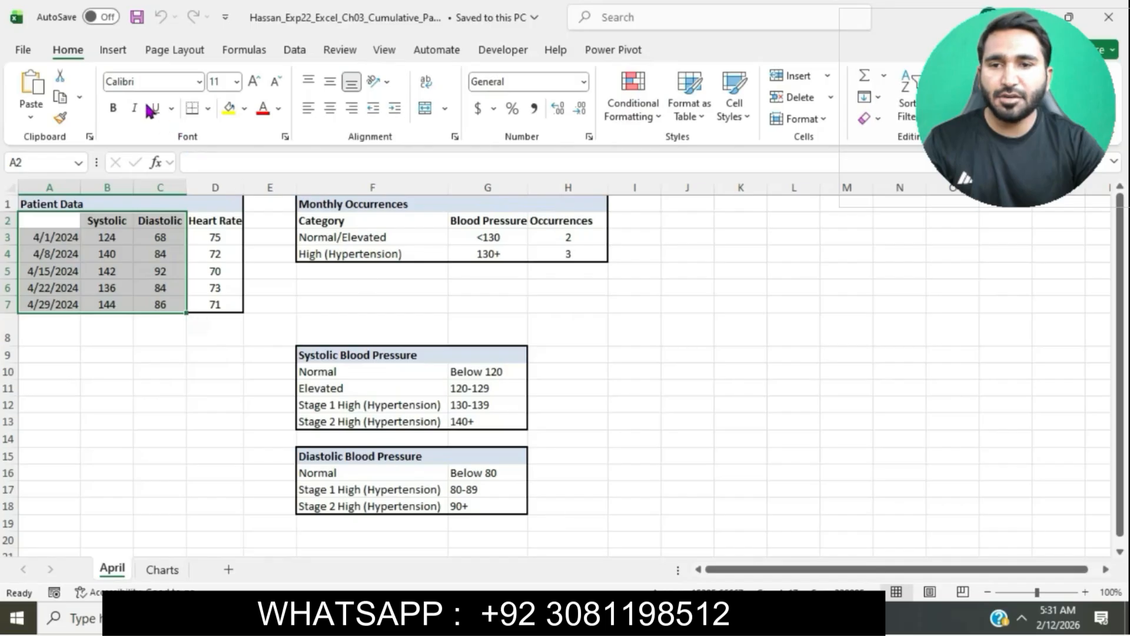
click(116, 52)
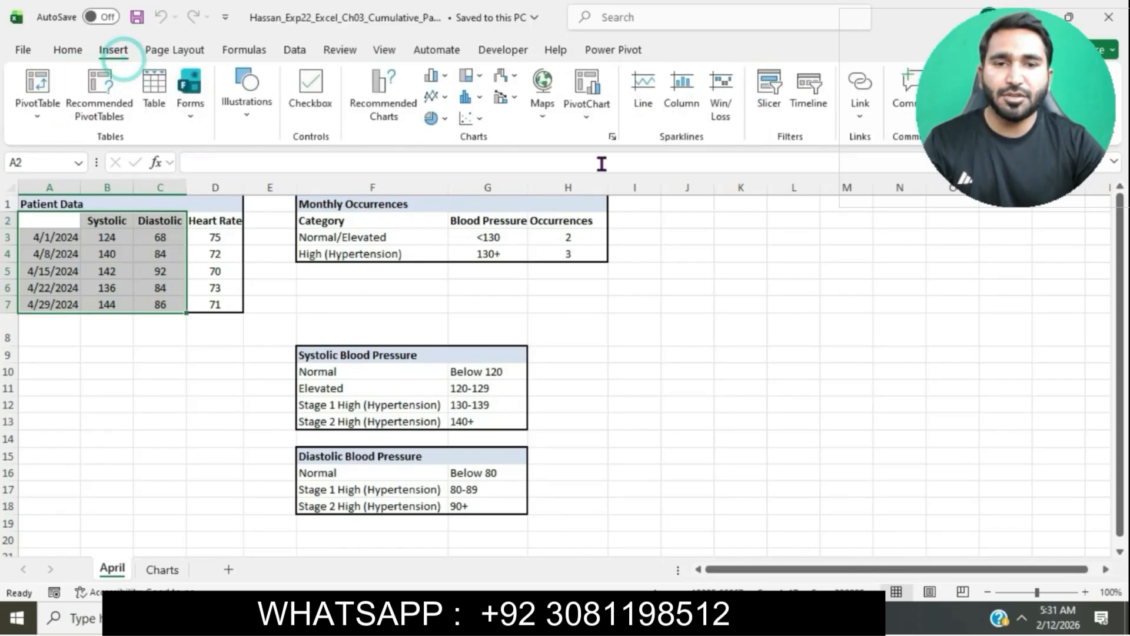
click(614, 137)
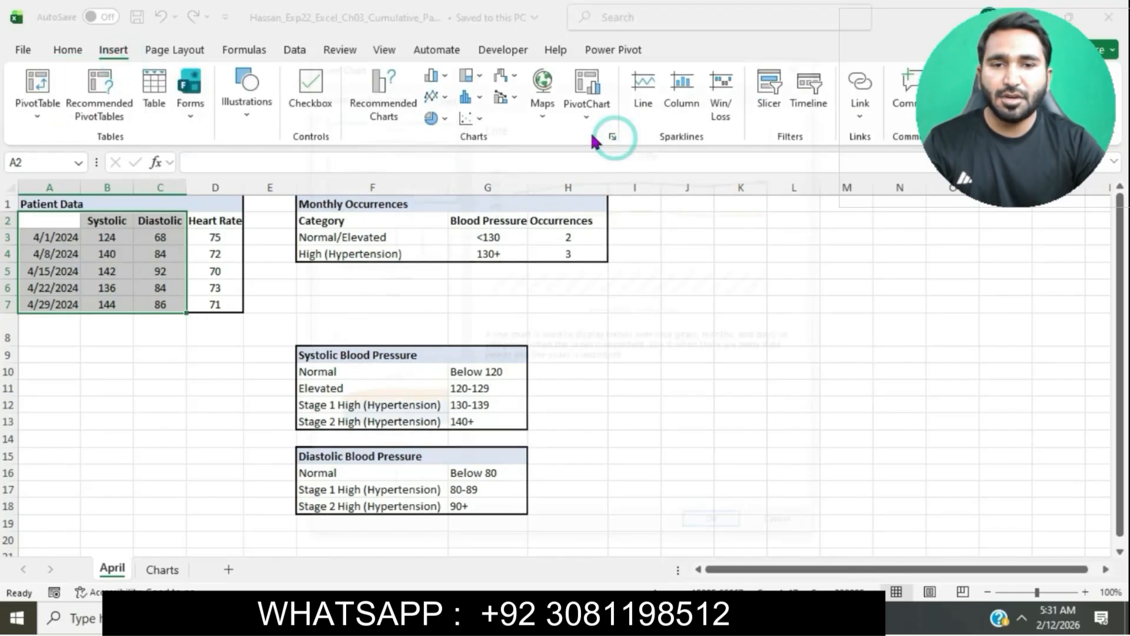
click(450, 93)
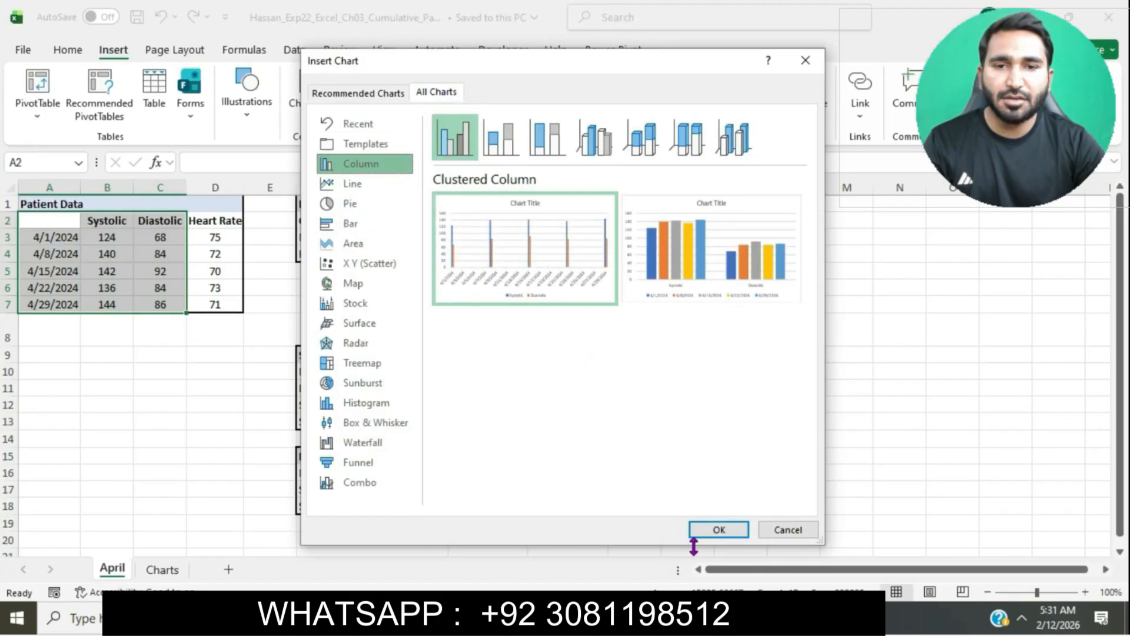
click(719, 529)
key(alt+Tab)
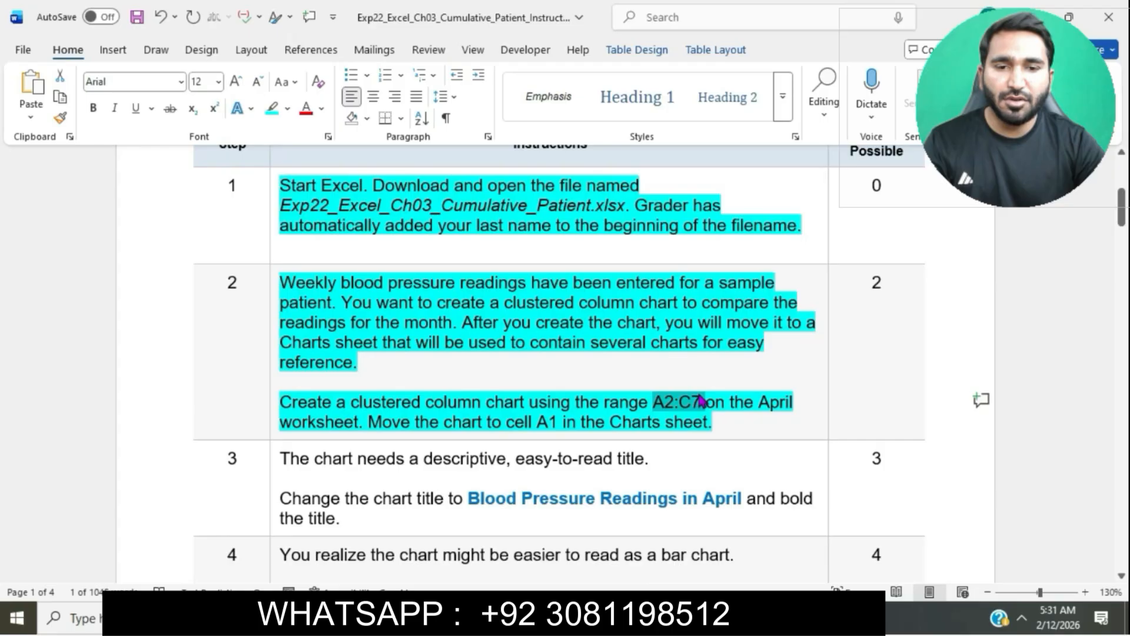
Step: Move the clustered column chart as an object into the Charts sheet
click(681, 363)
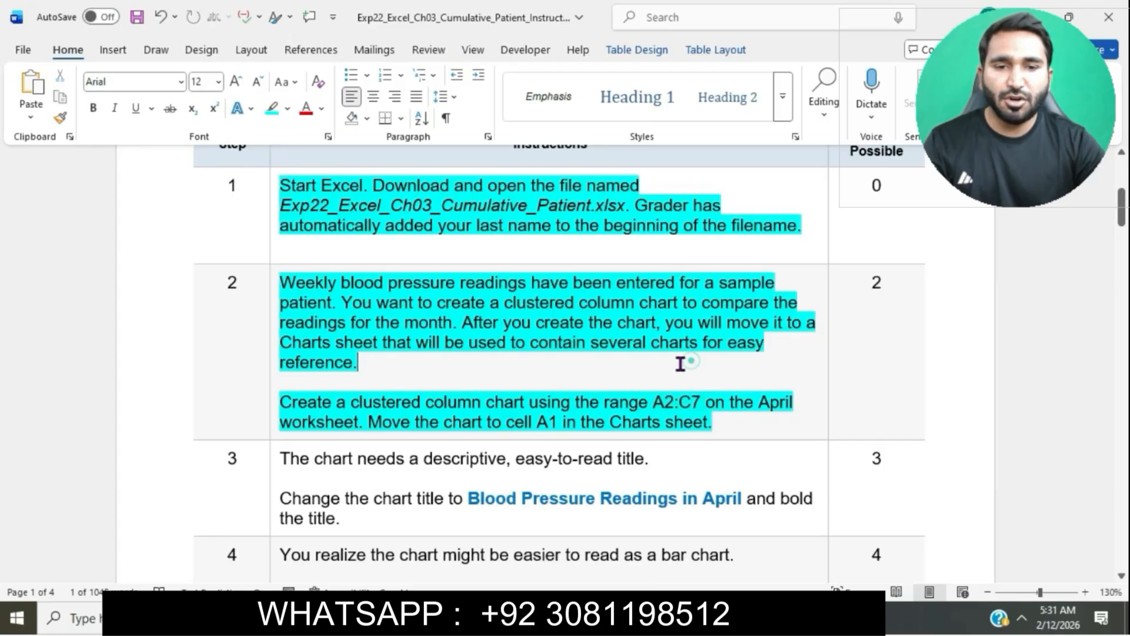
drag(370, 421, 743, 422)
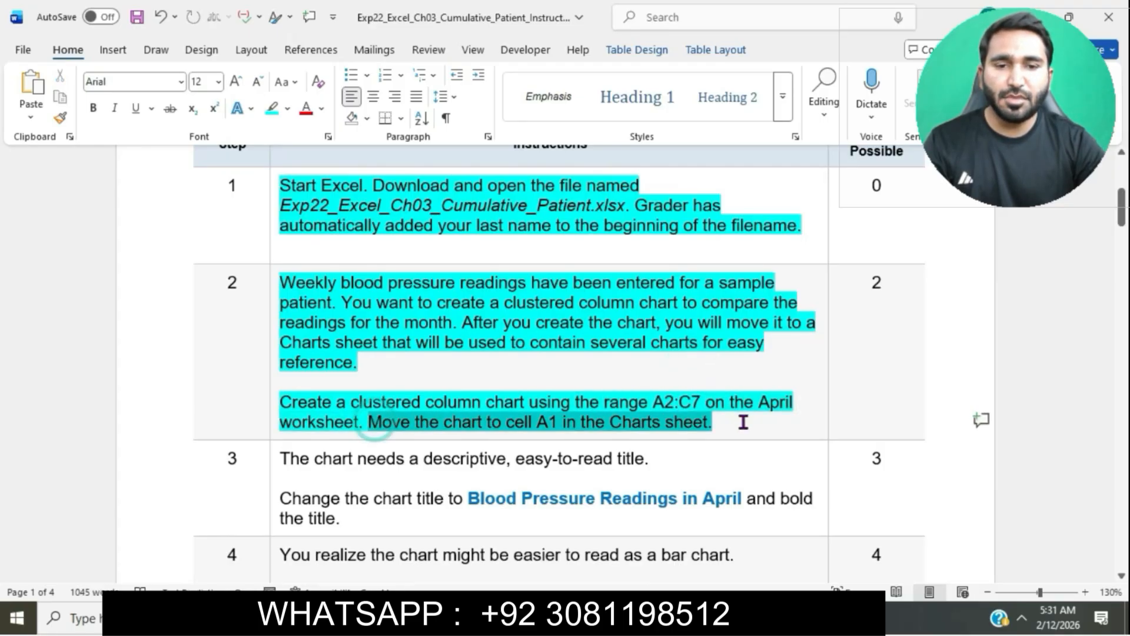
click(588, 617)
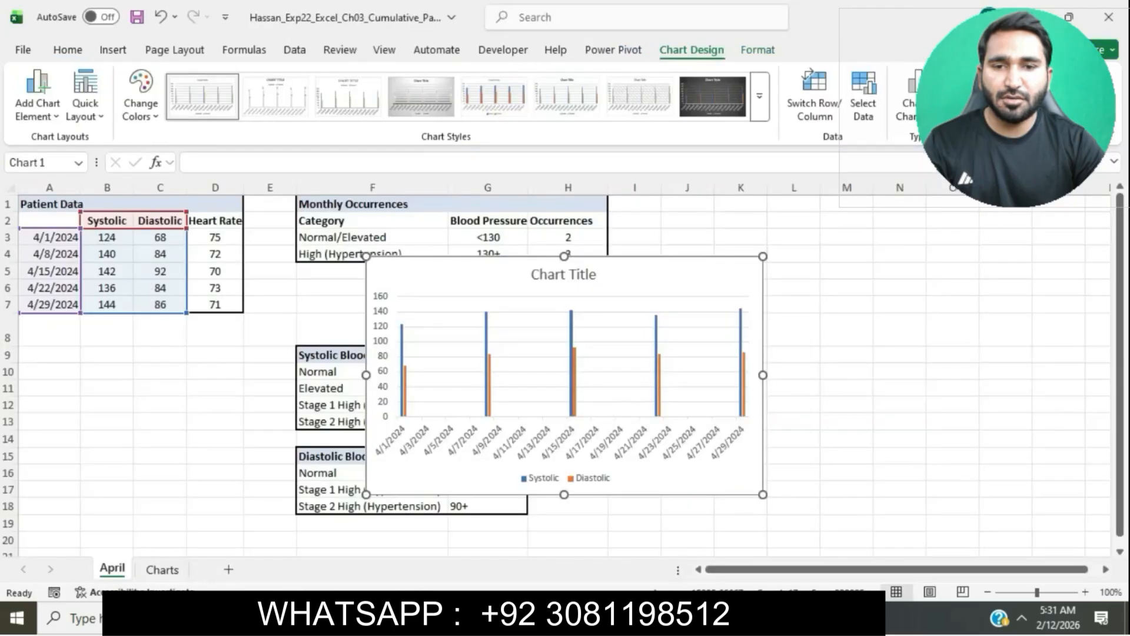
click(68, 50)
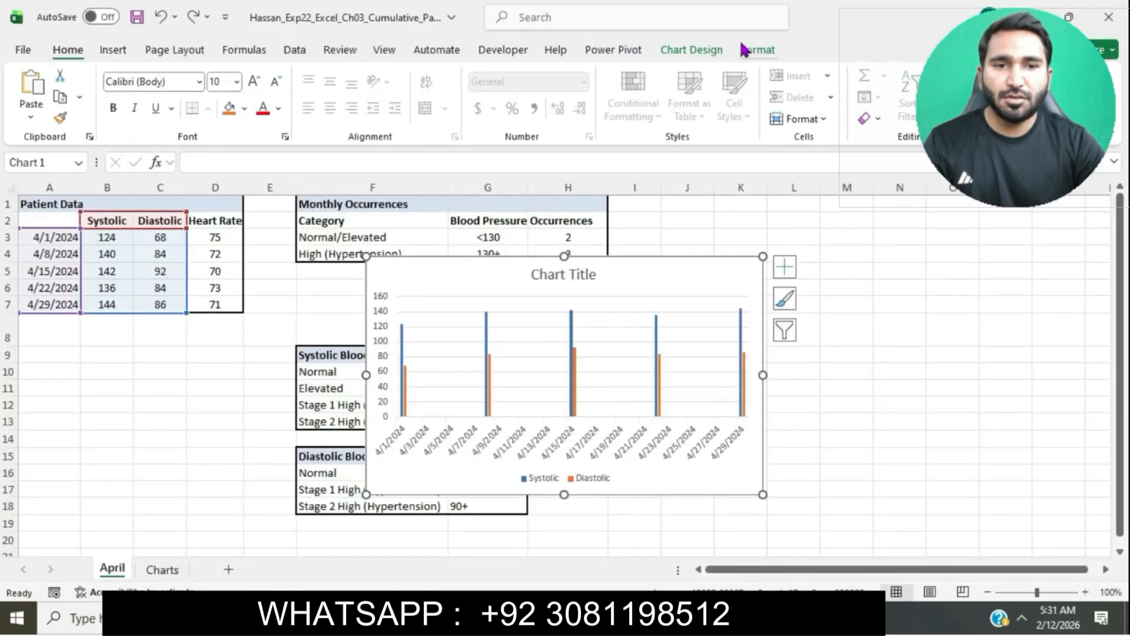
click(709, 52)
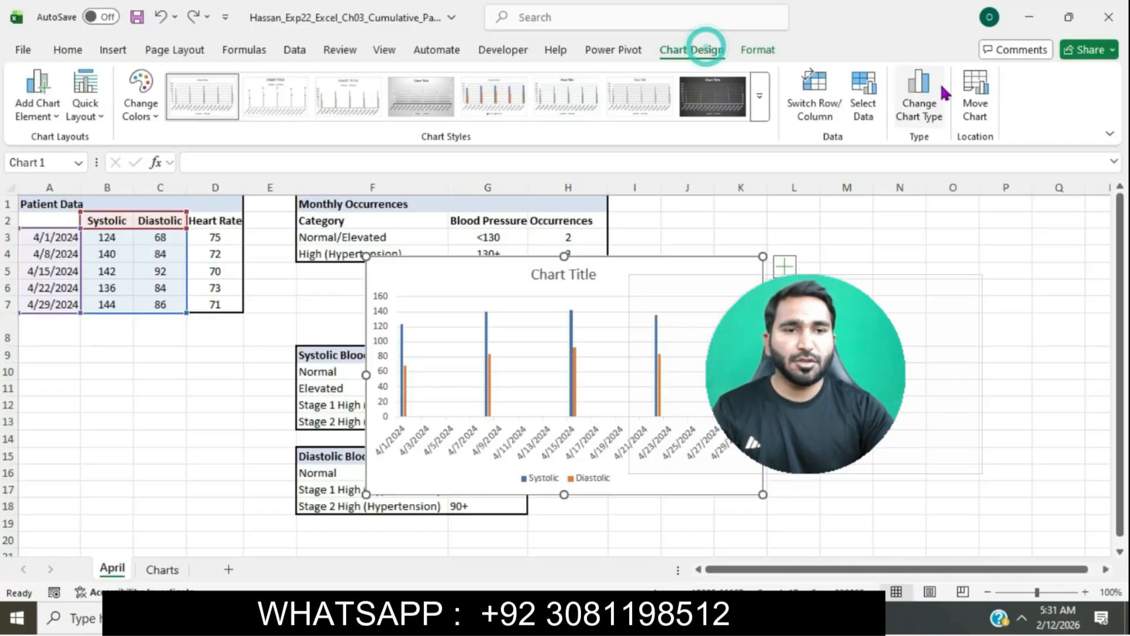
click(975, 88)
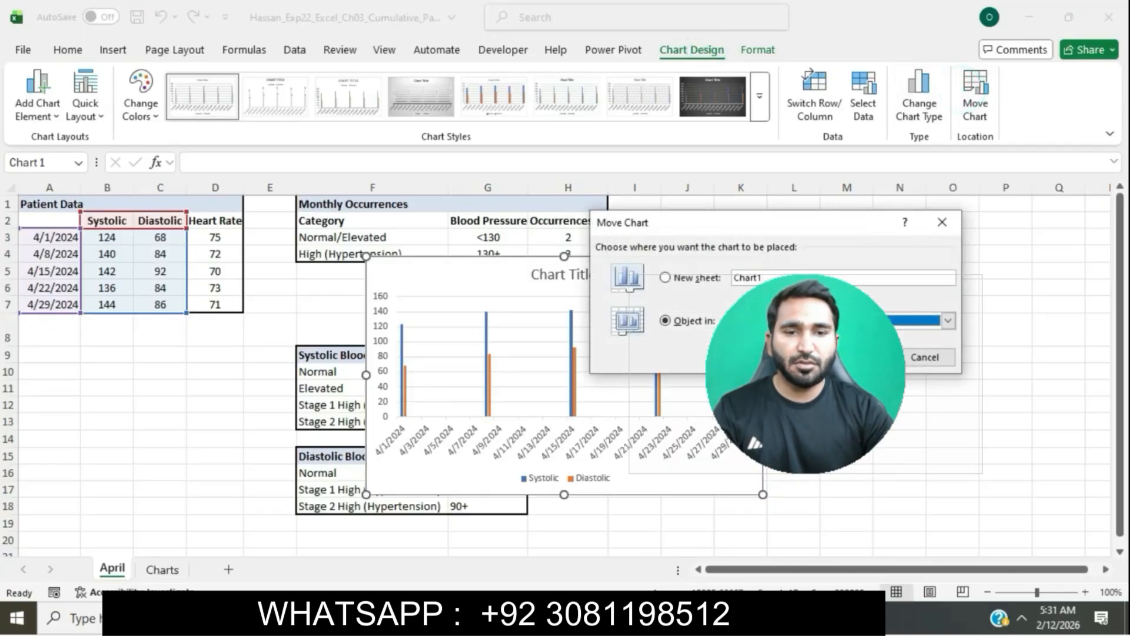
key(alt+Tab)
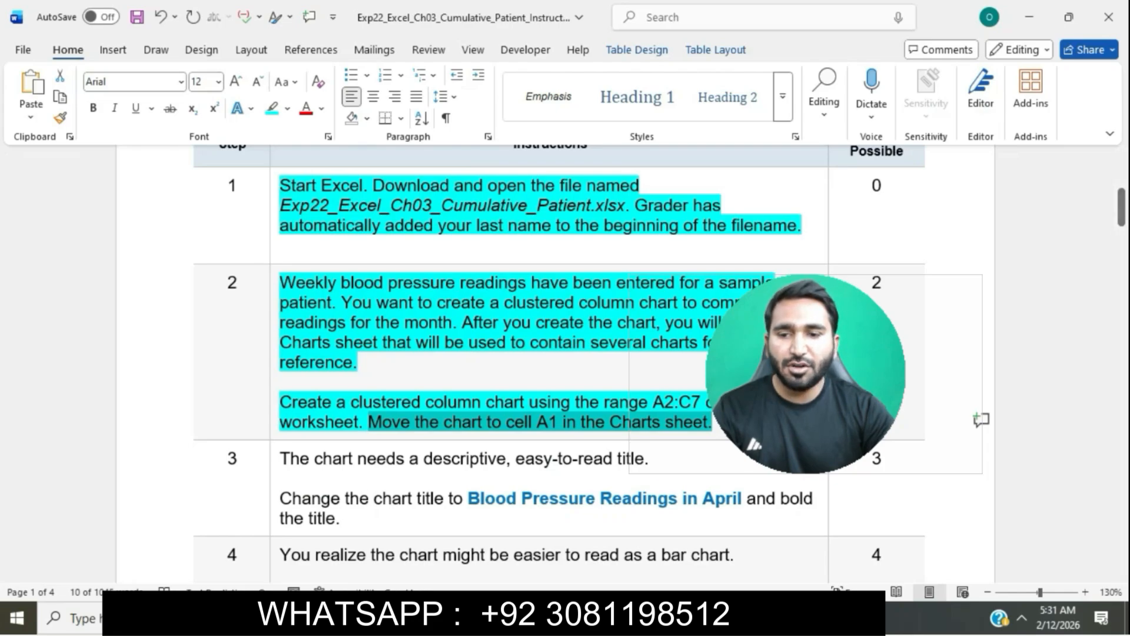
key(alt+Tab)
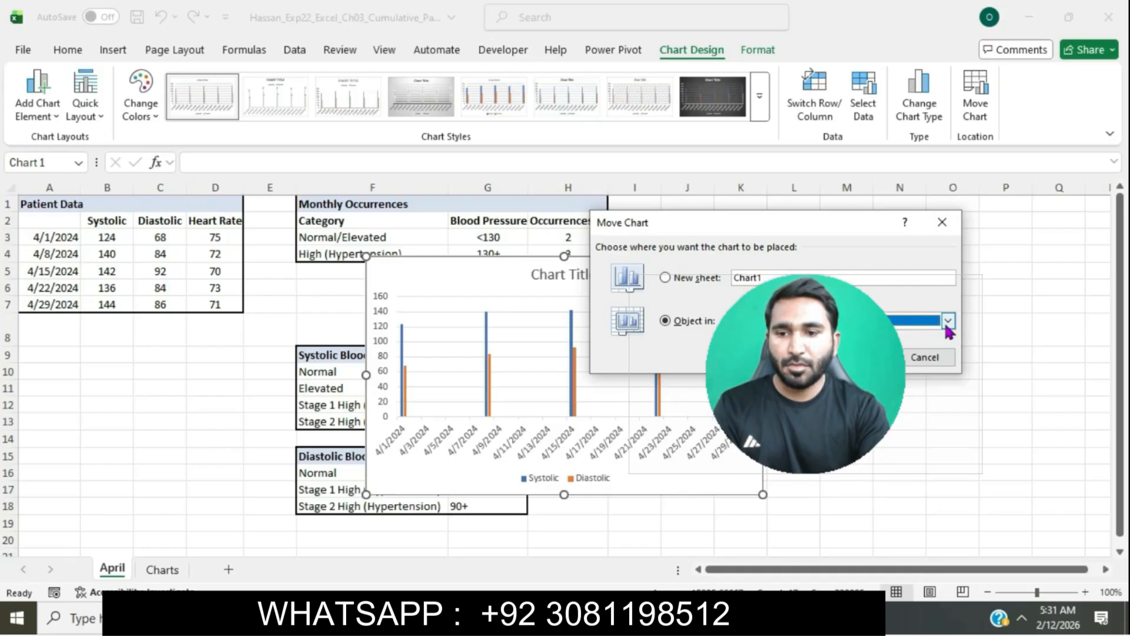
click(948, 327)
click(871, 347)
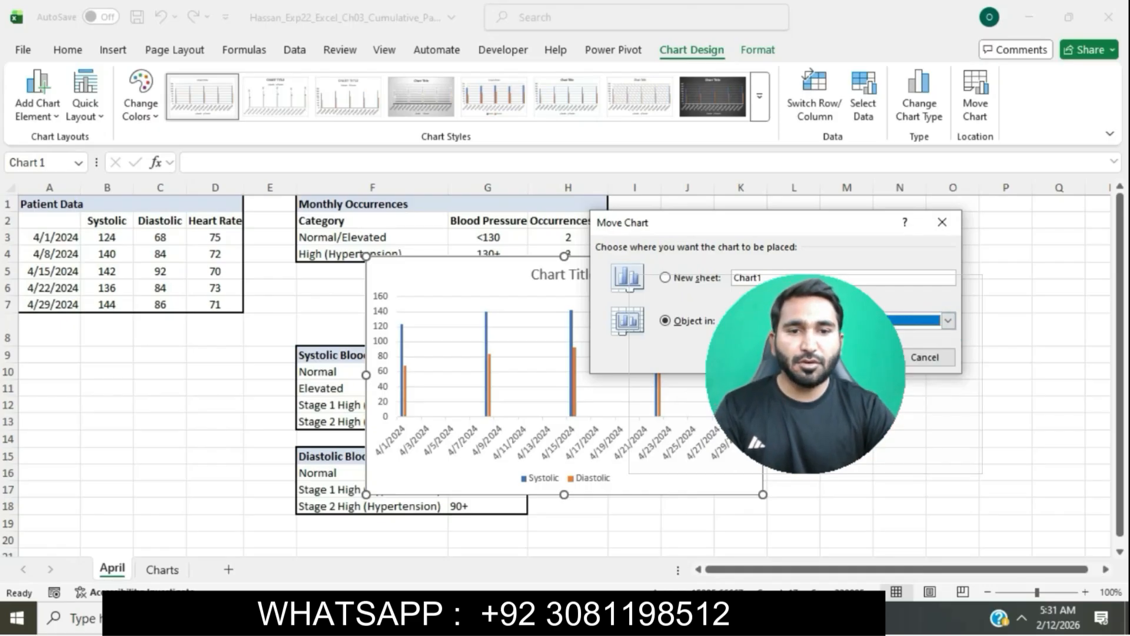
click(859, 357)
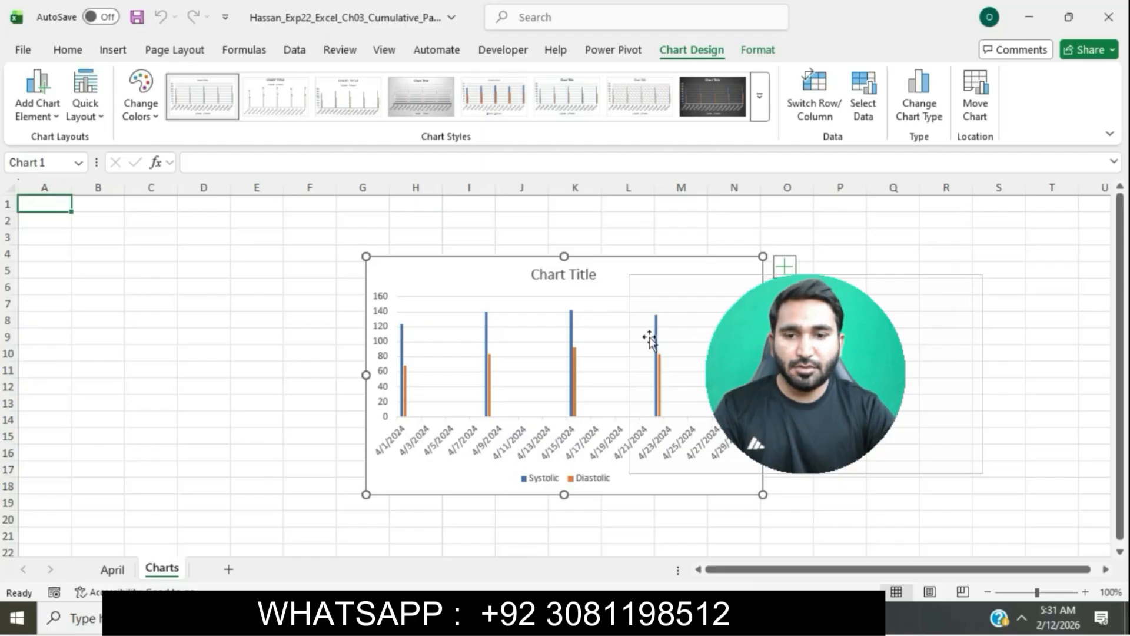
Step: Cut the chart and paste it at cell A1 of the Charts sheet
click(69, 51)
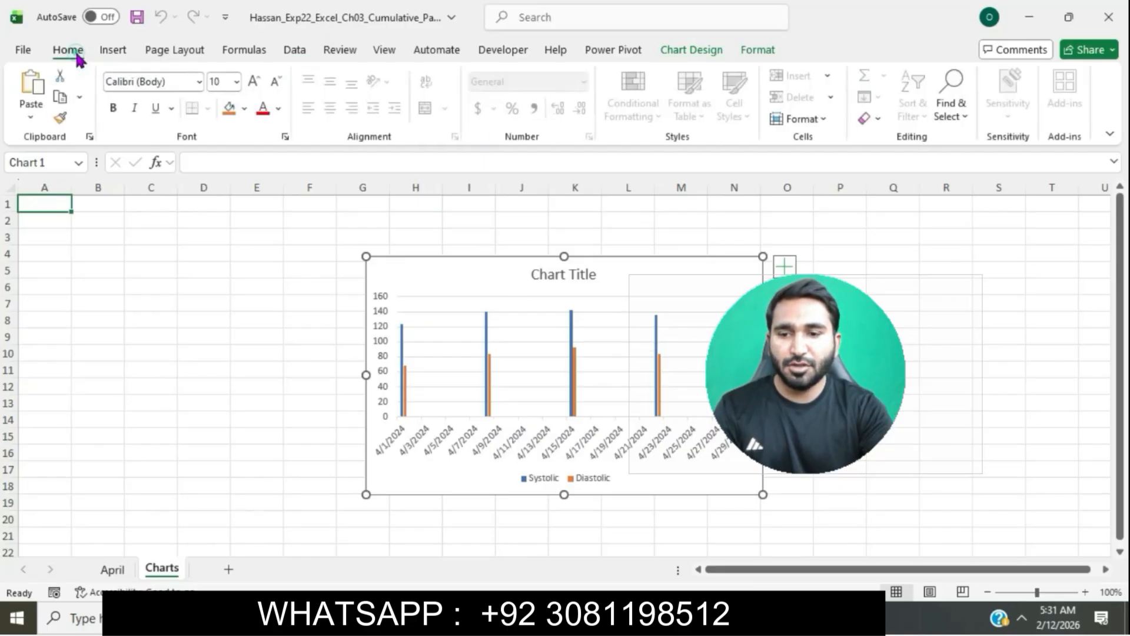
click(59, 76)
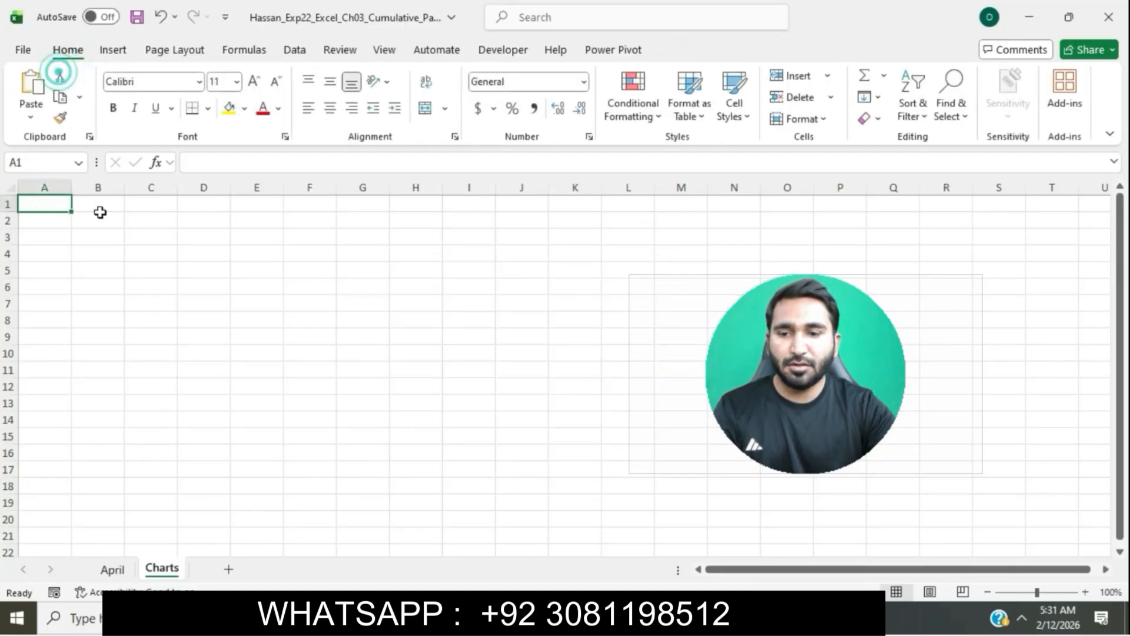
click(104, 253)
click(58, 214)
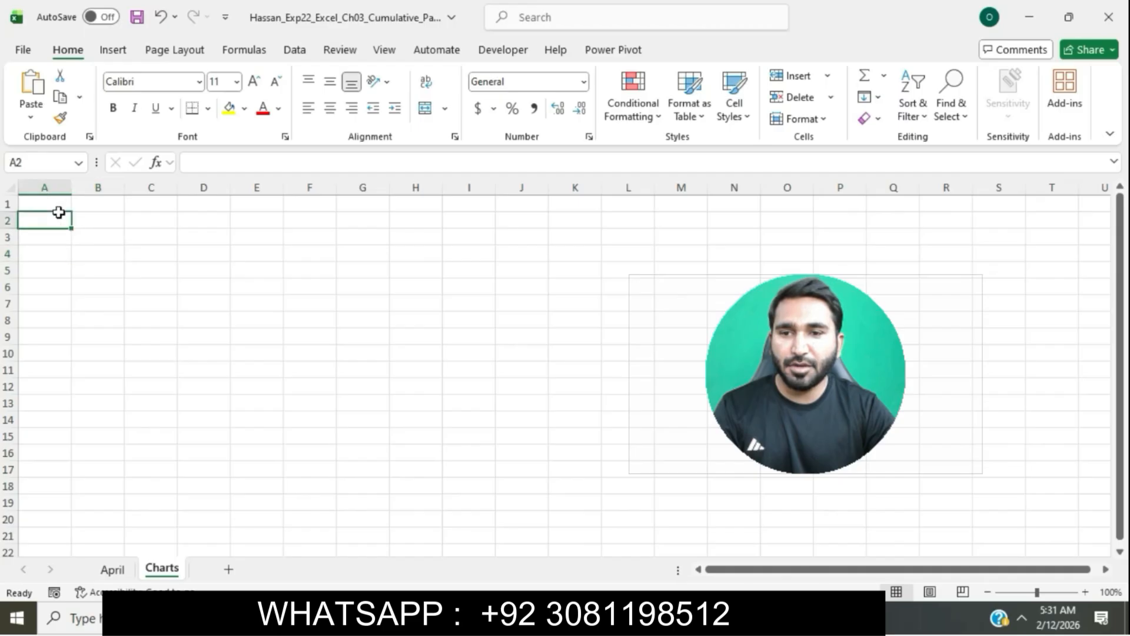
click(53, 204)
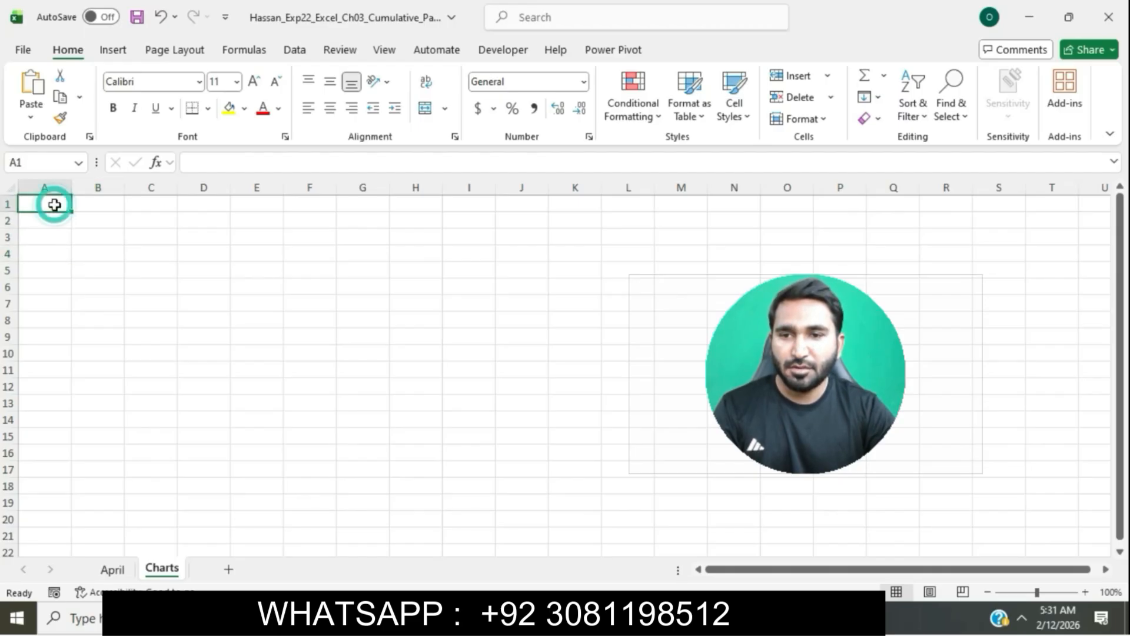
key(ctrl+v)
Step: Highlight the step 3 instruction text in turquoise in the instructions document
key(alt+Tab)
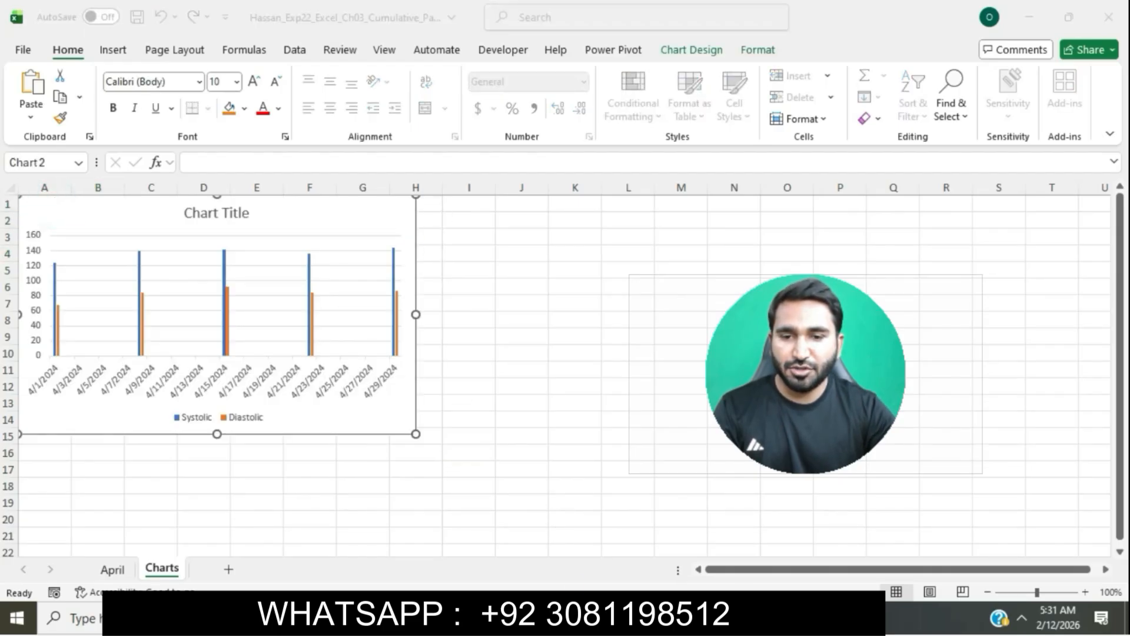
scroll(626, 368, down, 3)
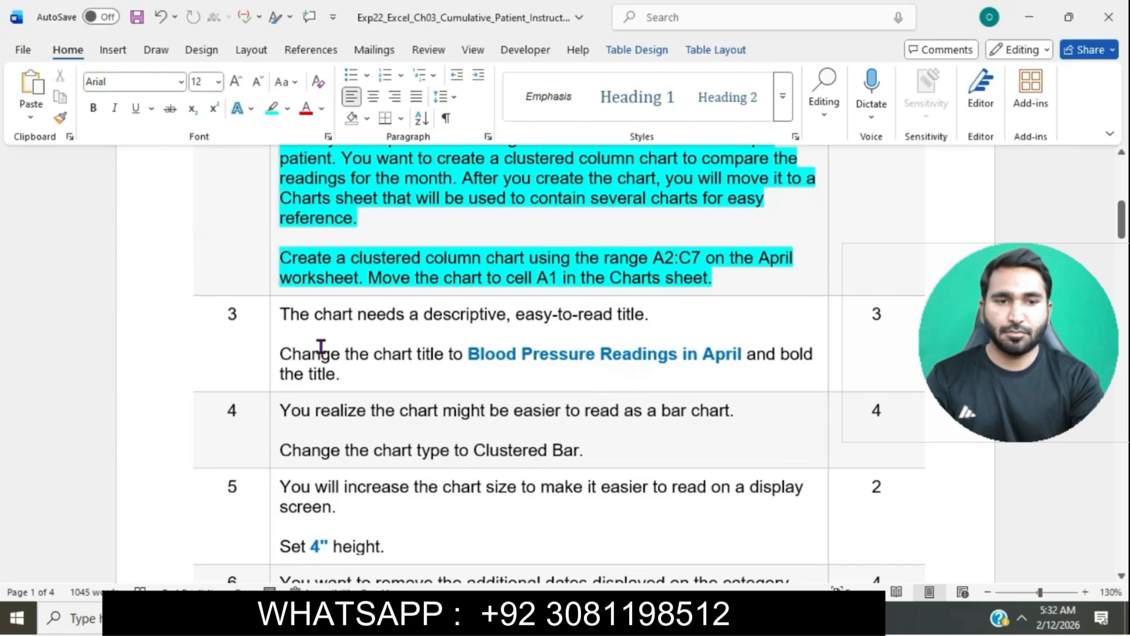
click(273, 314)
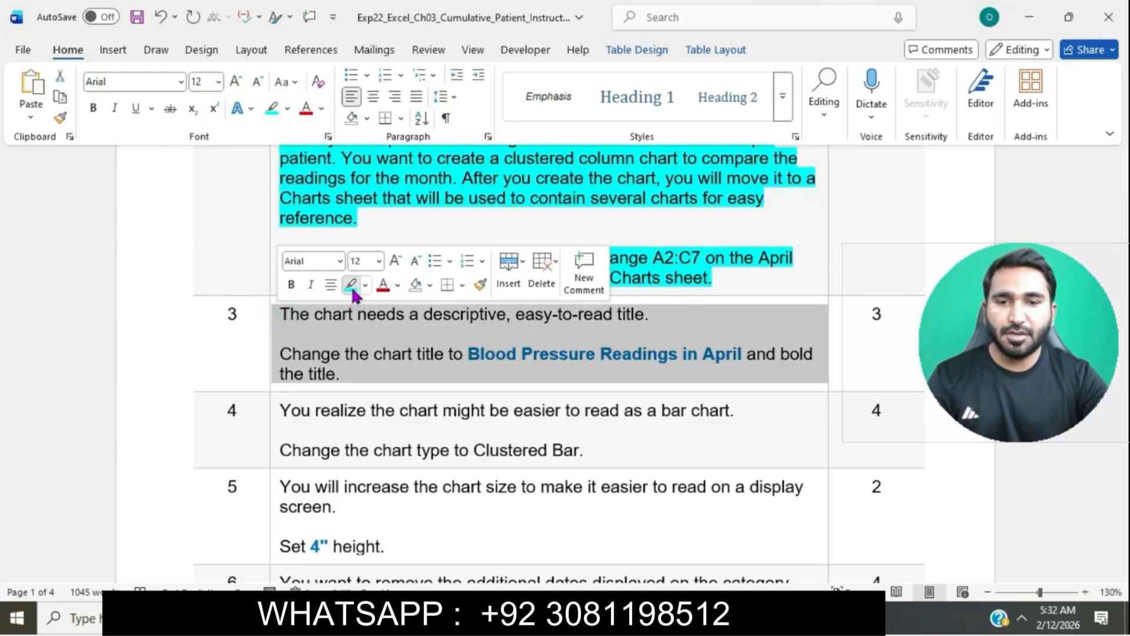
click(351, 285)
click(368, 331)
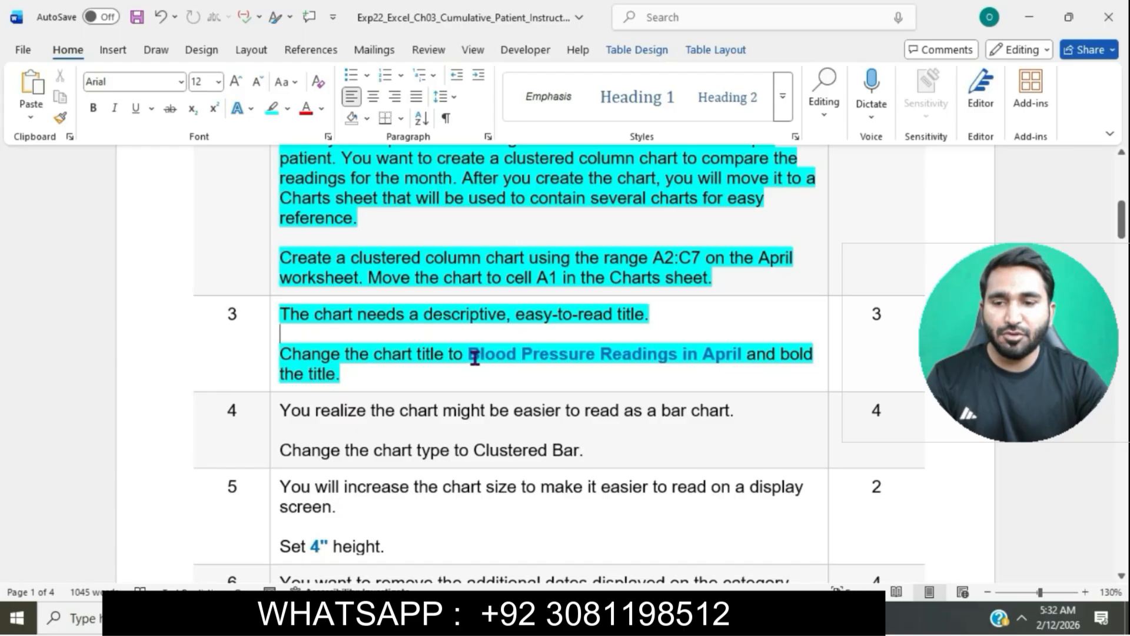
Step: Copy Blood Pressure Readings in April from the instructions and paste it as the chart title
drag(474, 356, 737, 360)
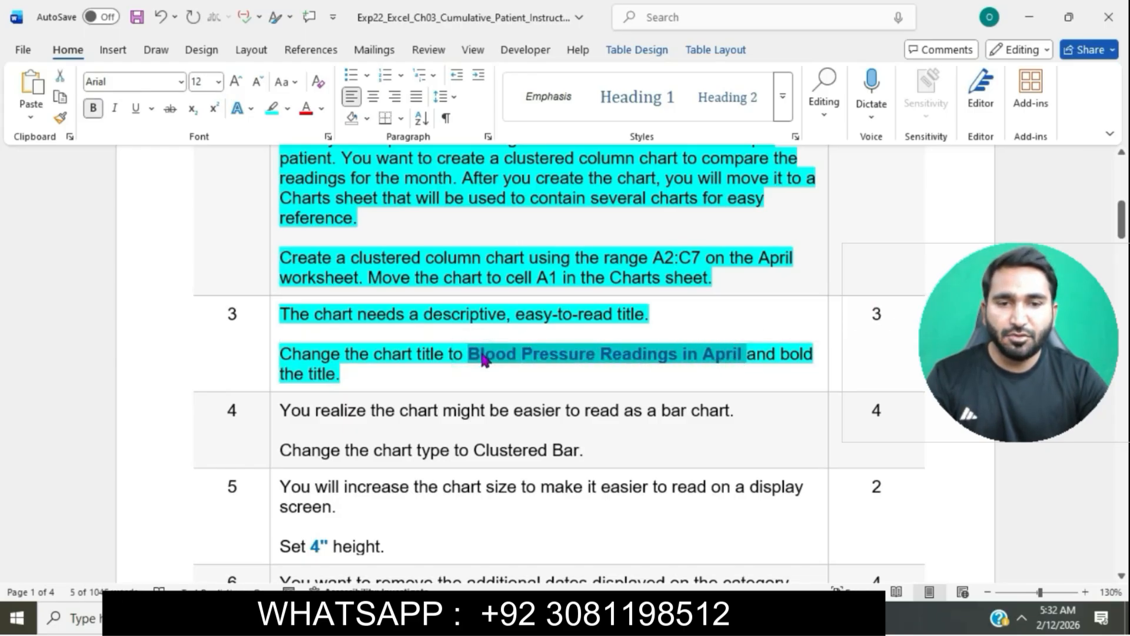
key(alt+Tab)
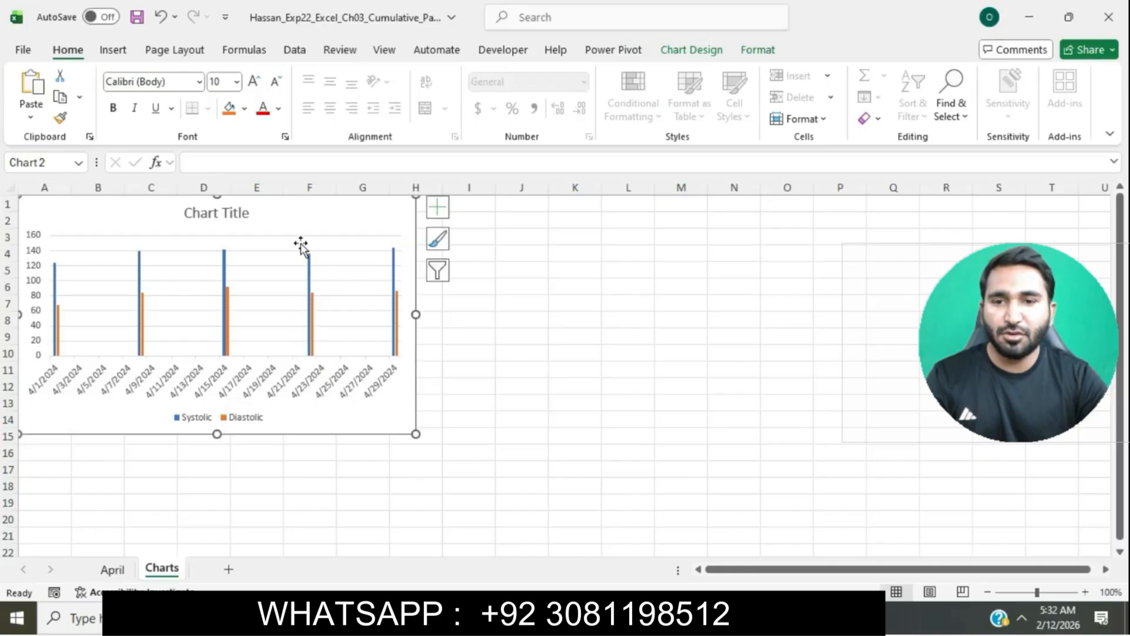
click(237, 212)
drag(187, 211, 252, 212)
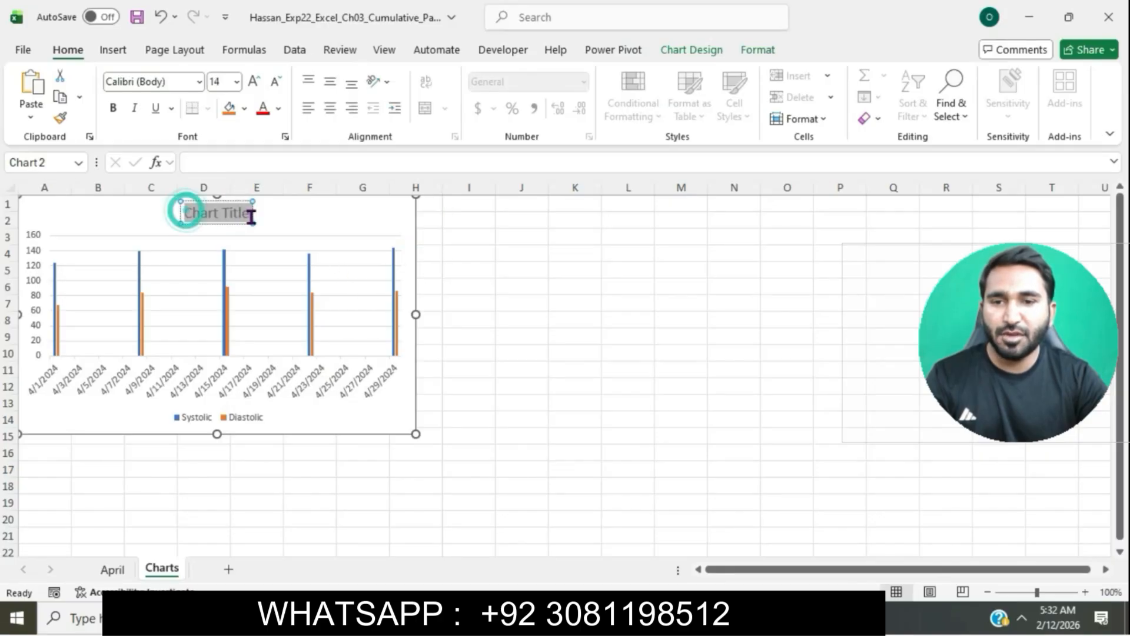
key(ctrl+v)
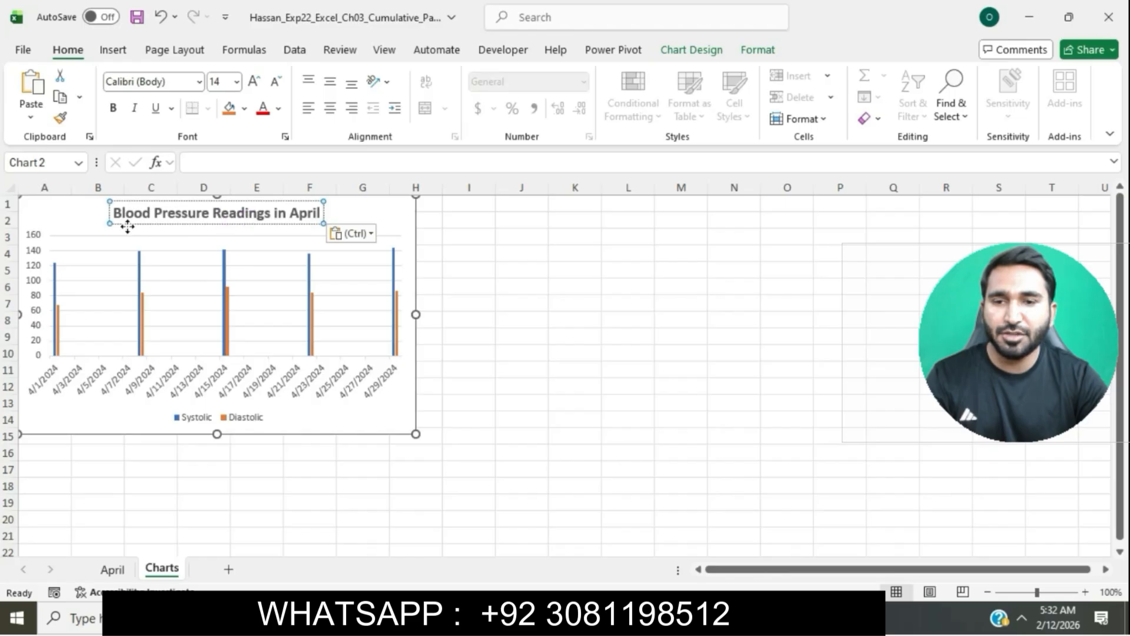
Step: Bold the chart title text
drag(117, 217, 321, 213)
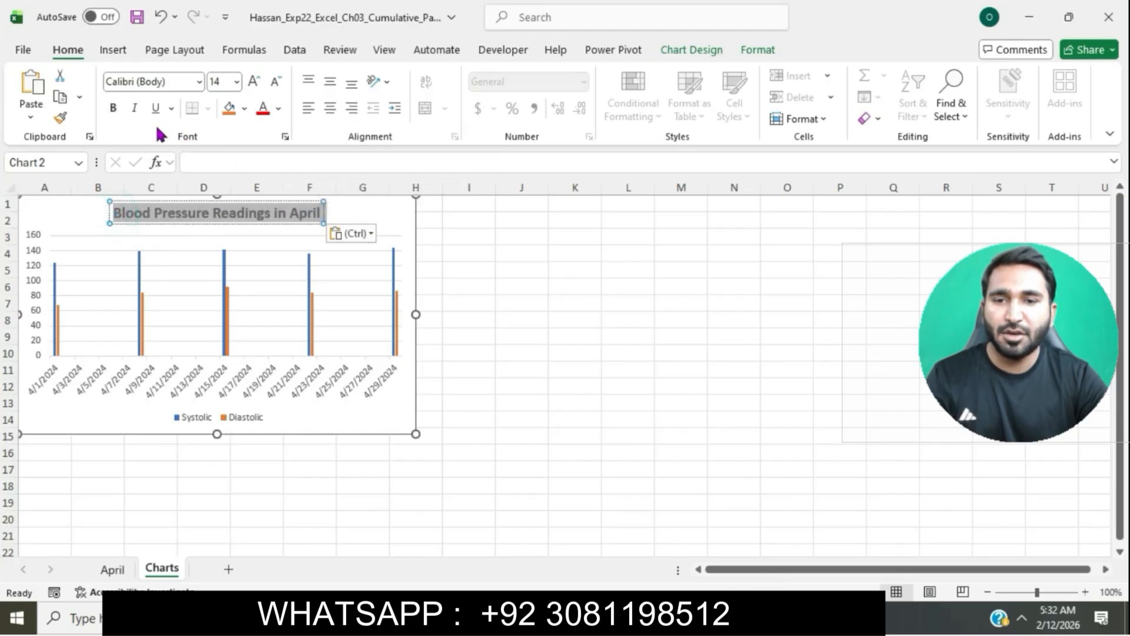
click(113, 108)
click(113, 108)
click(666, 452)
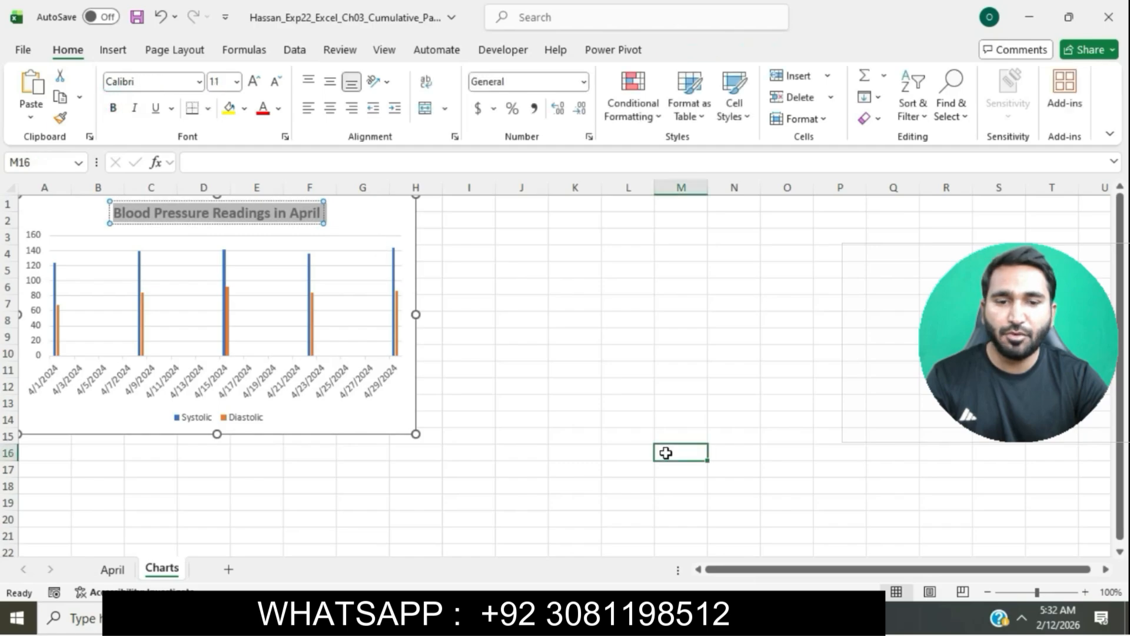
Step: Highlight the step 4 instruction text in turquoise in the instructions document
click(580, 618)
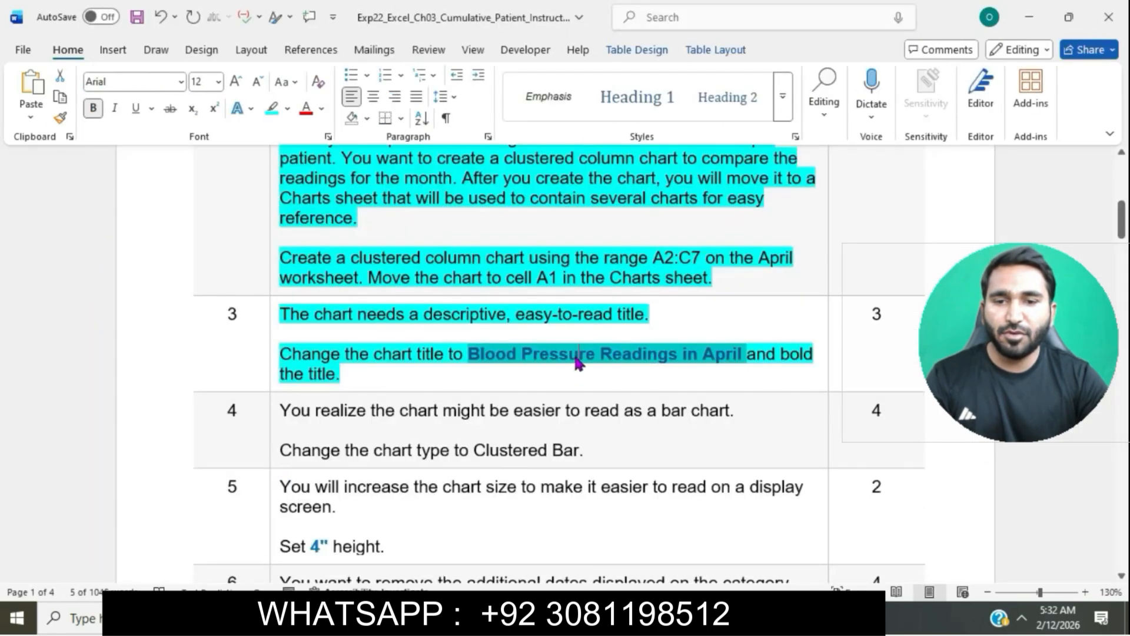
click(579, 356)
scroll(575, 355, down, 3)
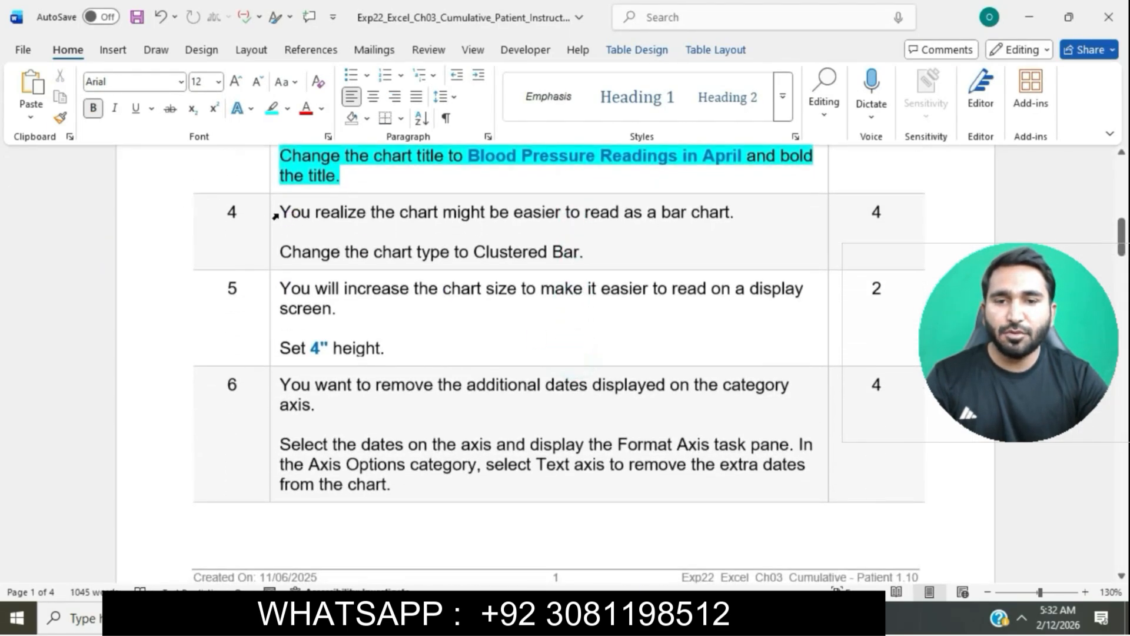
click(275, 216)
click(351, 184)
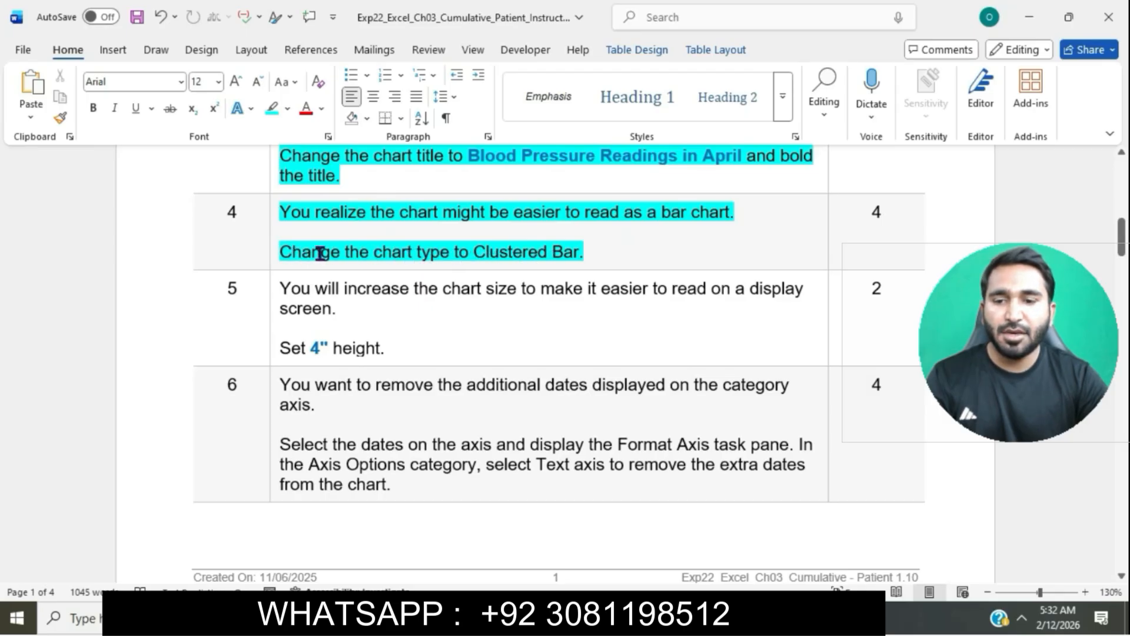
Step: Change the chart type to Clustered Bar
drag(284, 252, 589, 249)
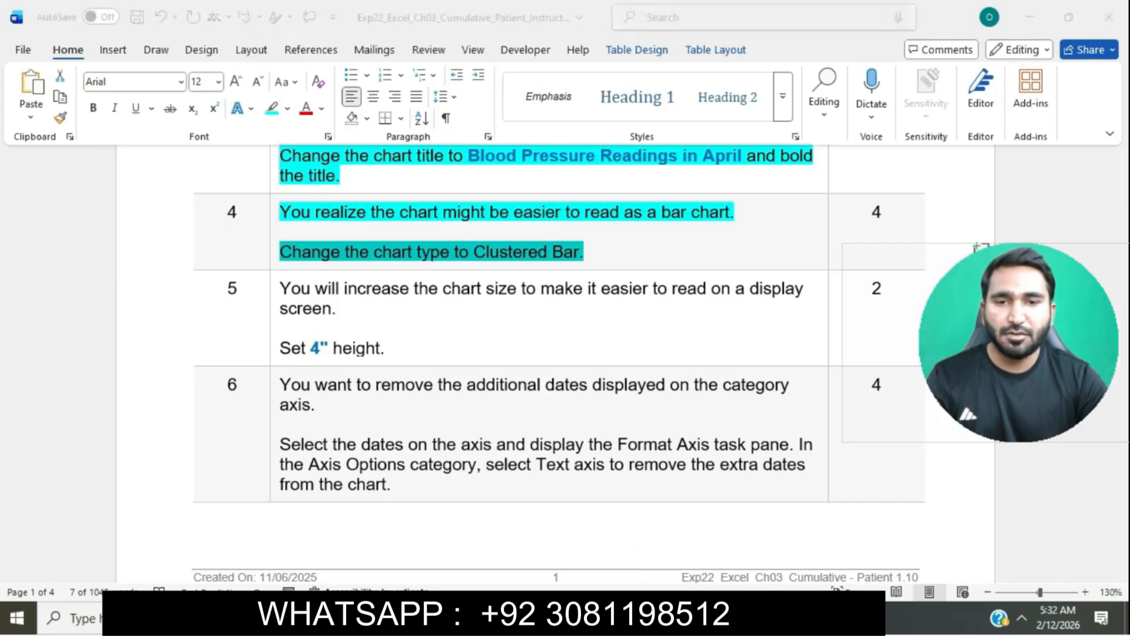
key(alt+Tab)
click(359, 215)
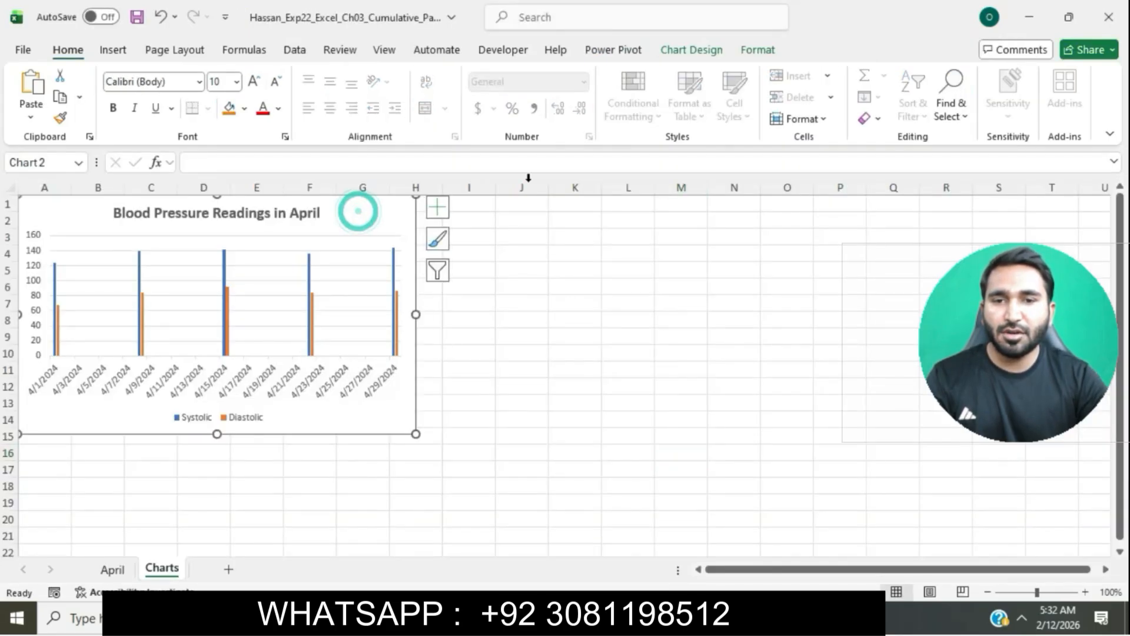
click(708, 50)
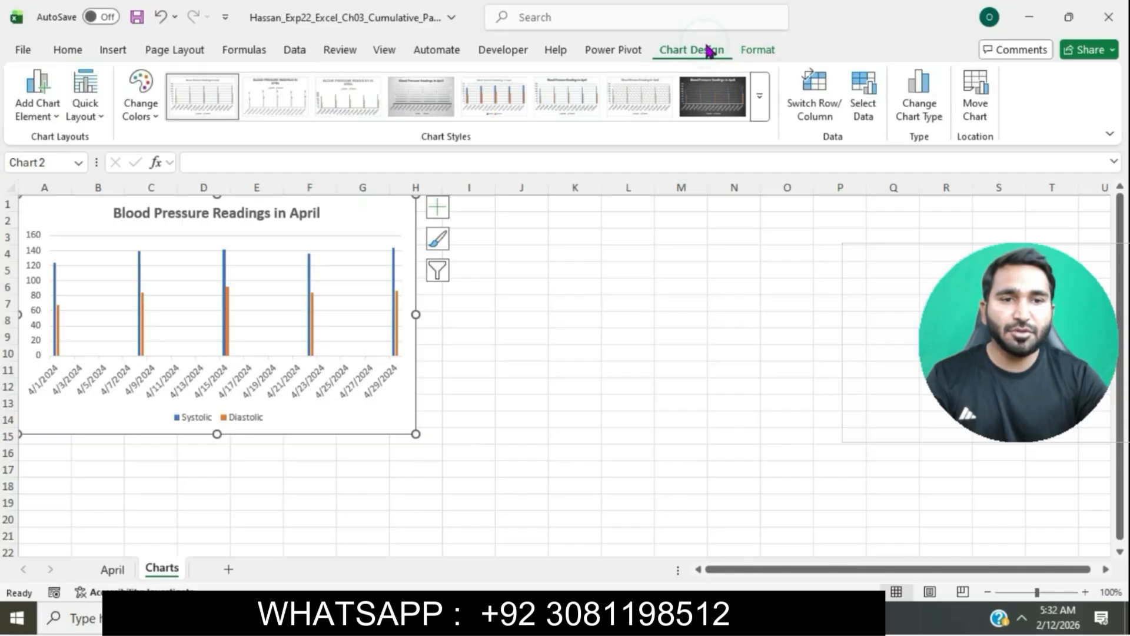
click(918, 109)
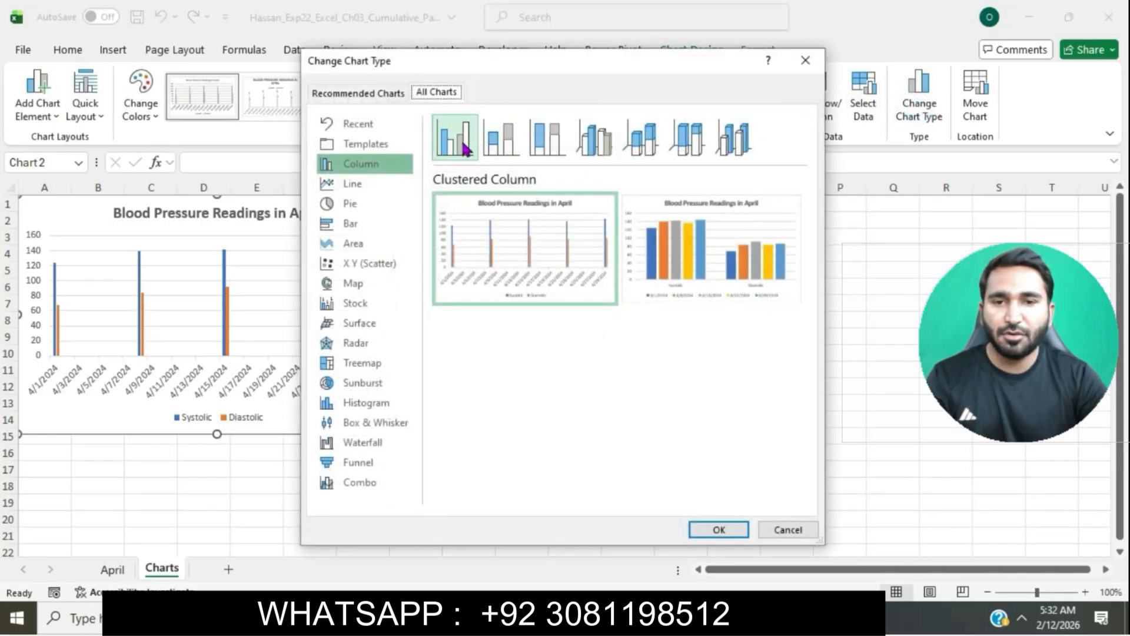
click(372, 224)
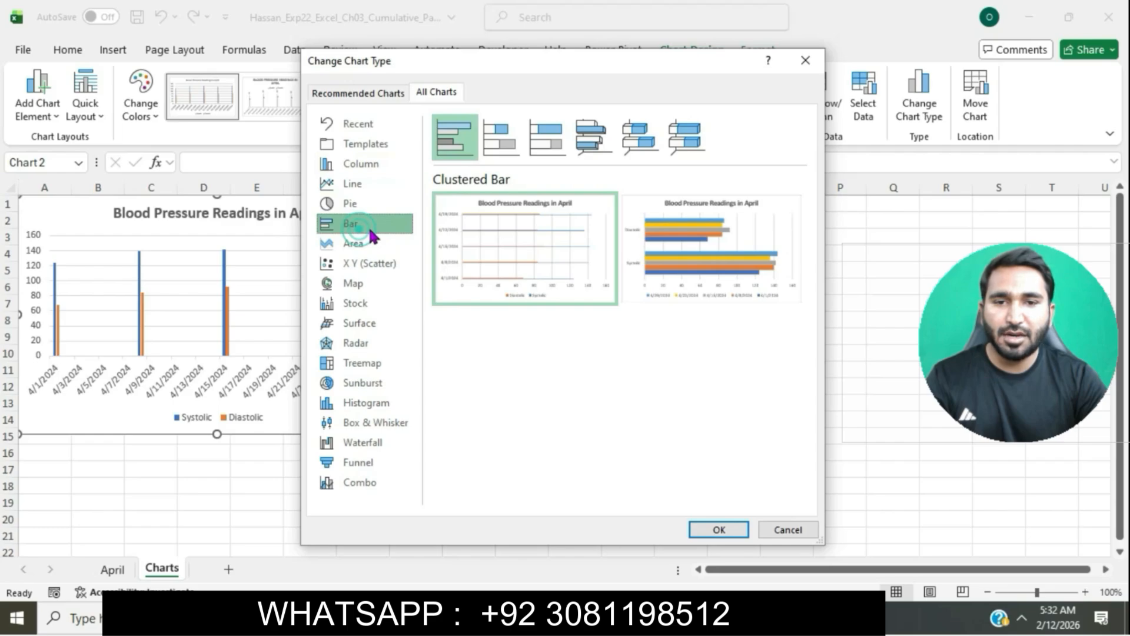
click(719, 529)
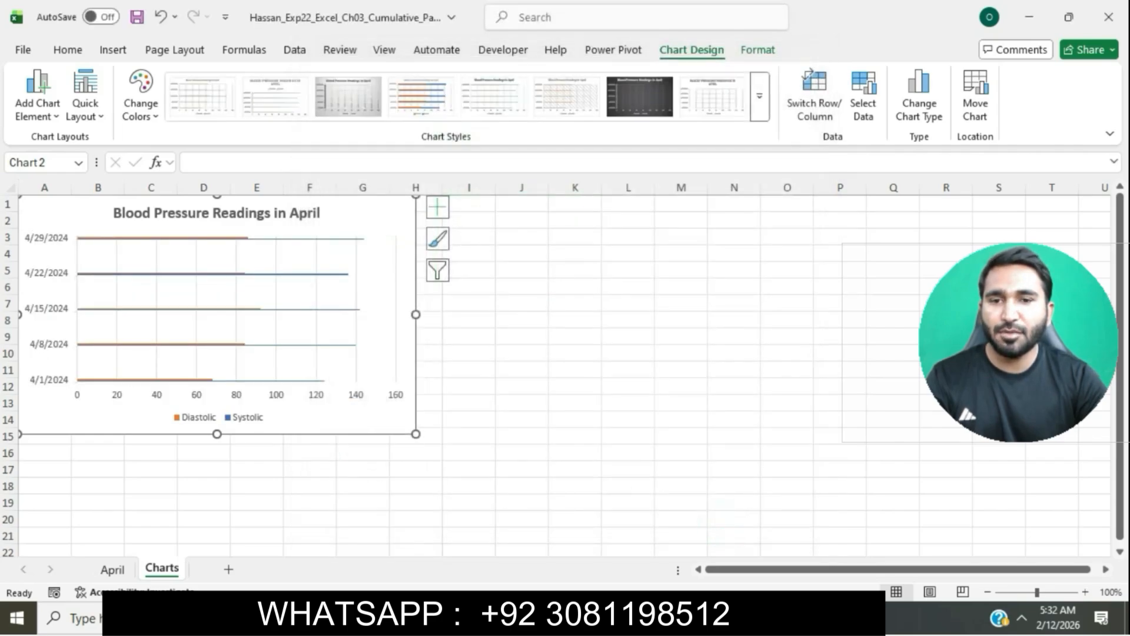
Step: Highlight the step 5 instruction text in turquoise in the instructions document
key(alt+Tab)
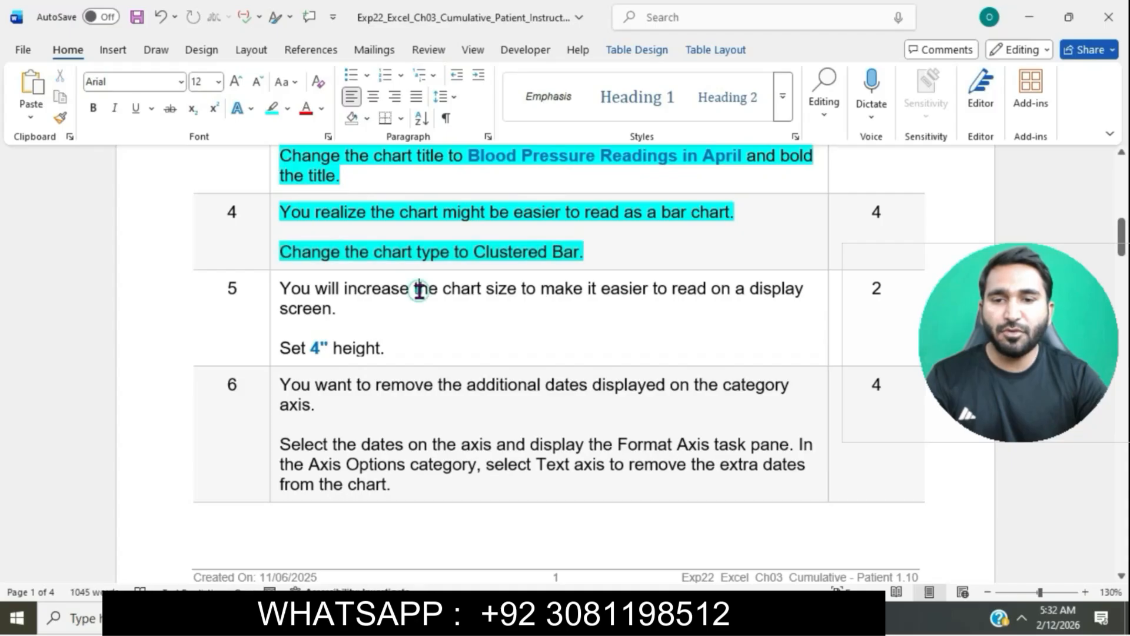
scroll(419, 289, down, 1)
click(272, 234)
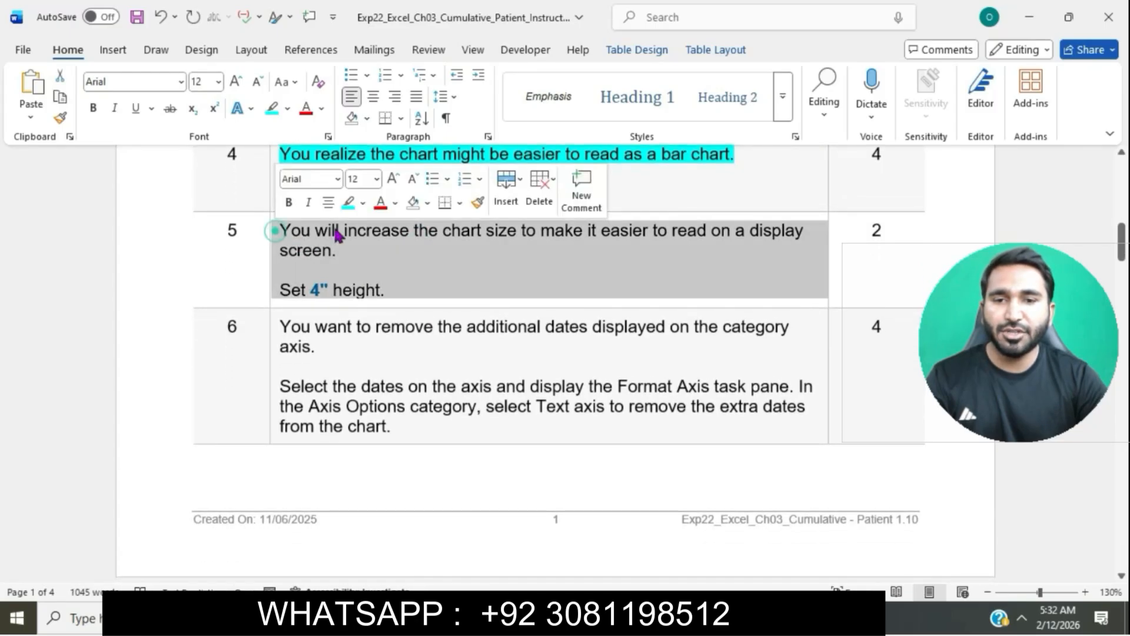
click(348, 204)
click(355, 235)
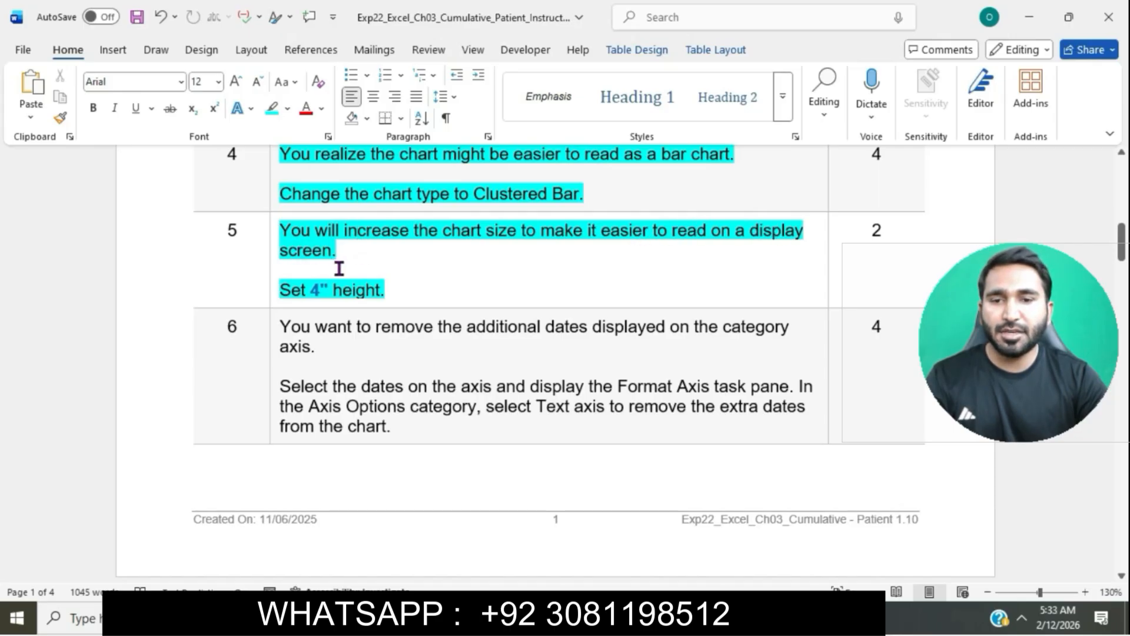
Step: Set the blood pressure chart's height to 4"
drag(284, 292, 390, 294)
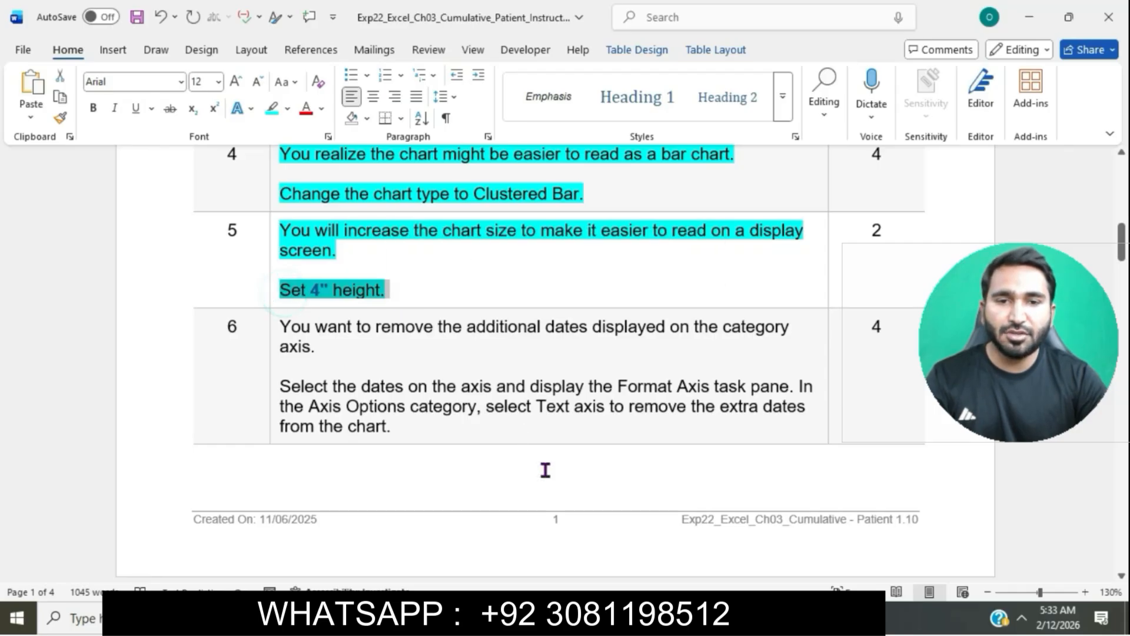
key(alt+Tab)
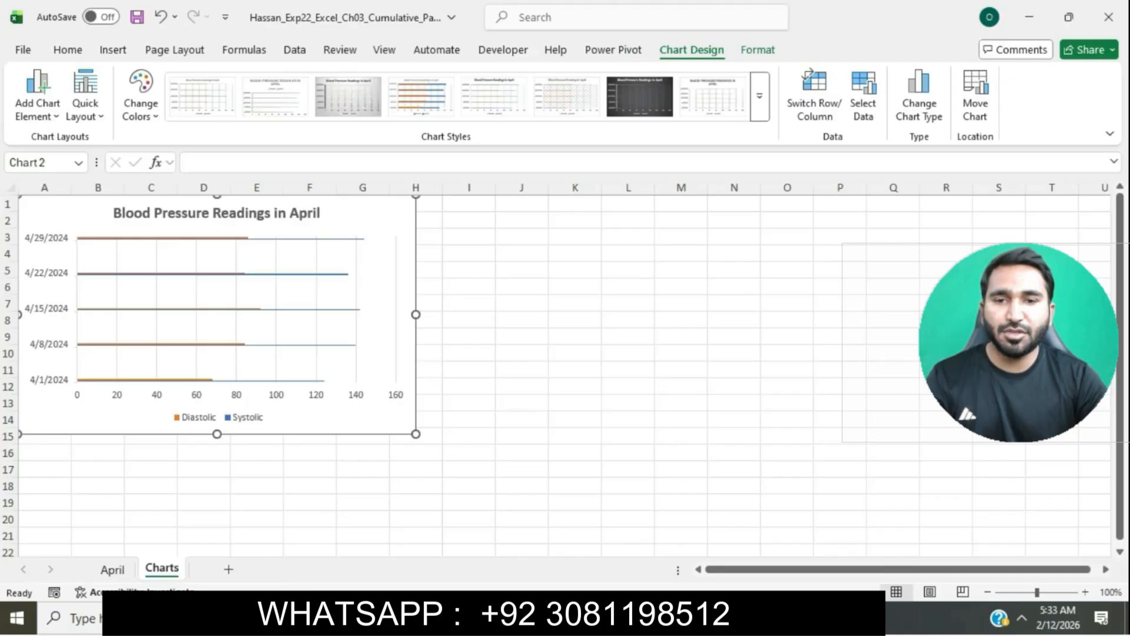
click(383, 209)
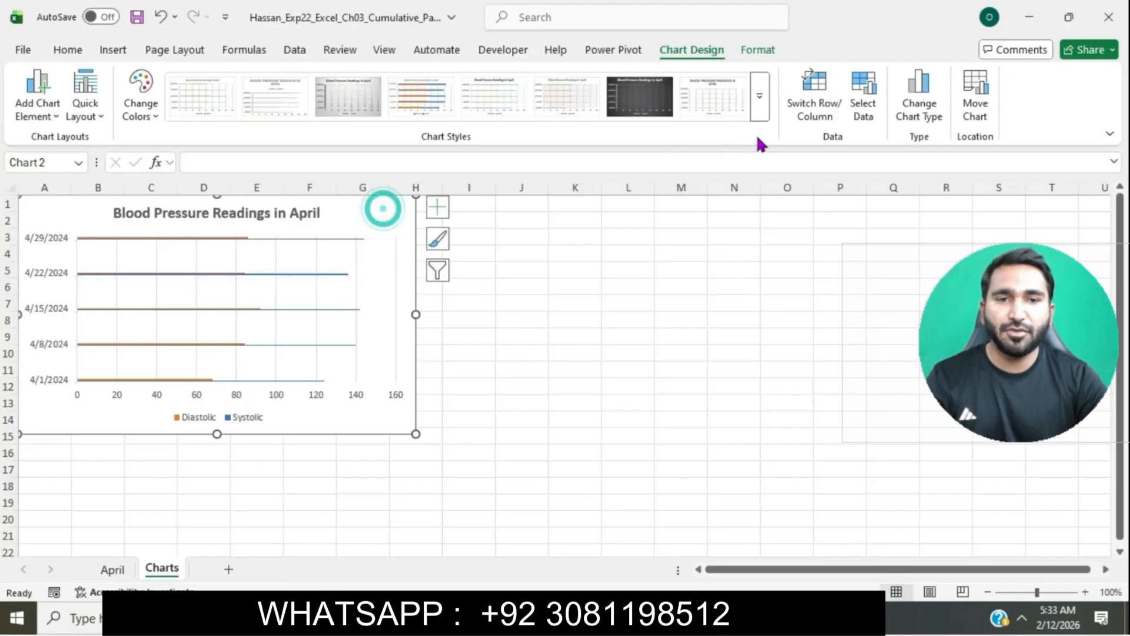
click(750, 53)
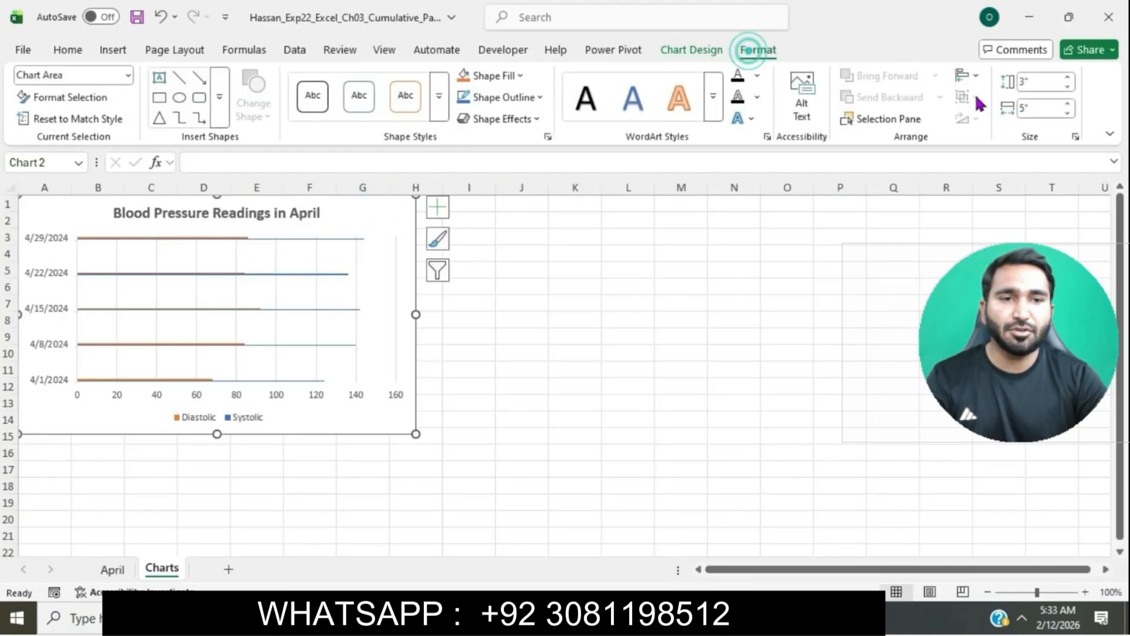
click(1050, 82)
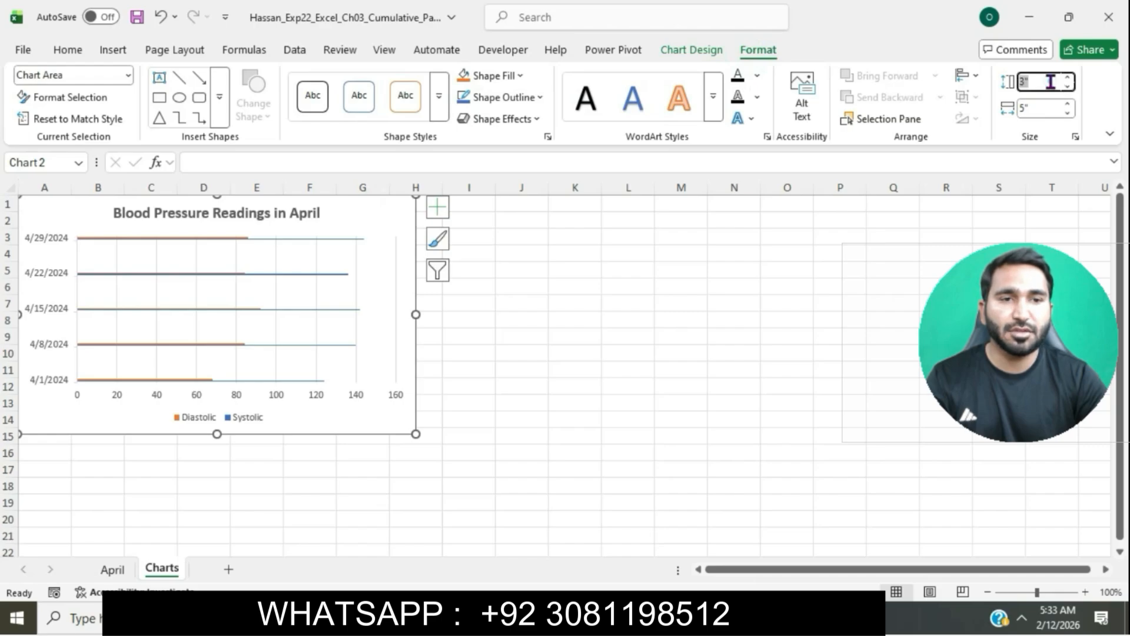
text(4)
key(Return)
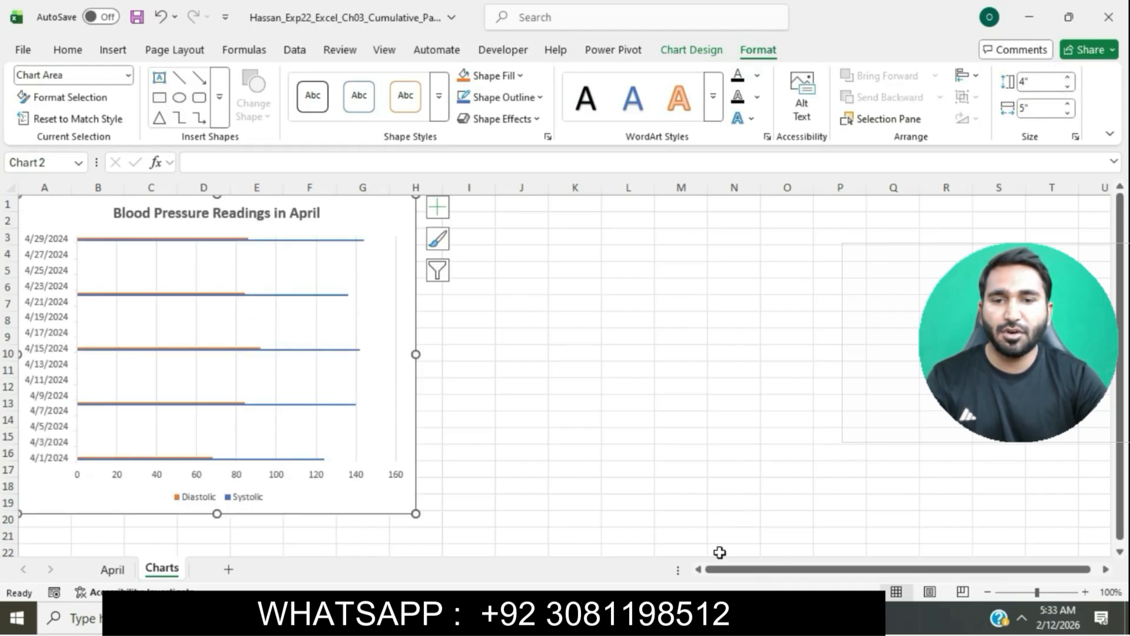
Step: Highlight the step 6 instruction text in turquoise in the instructions document
key(alt+Tab)
click(561, 250)
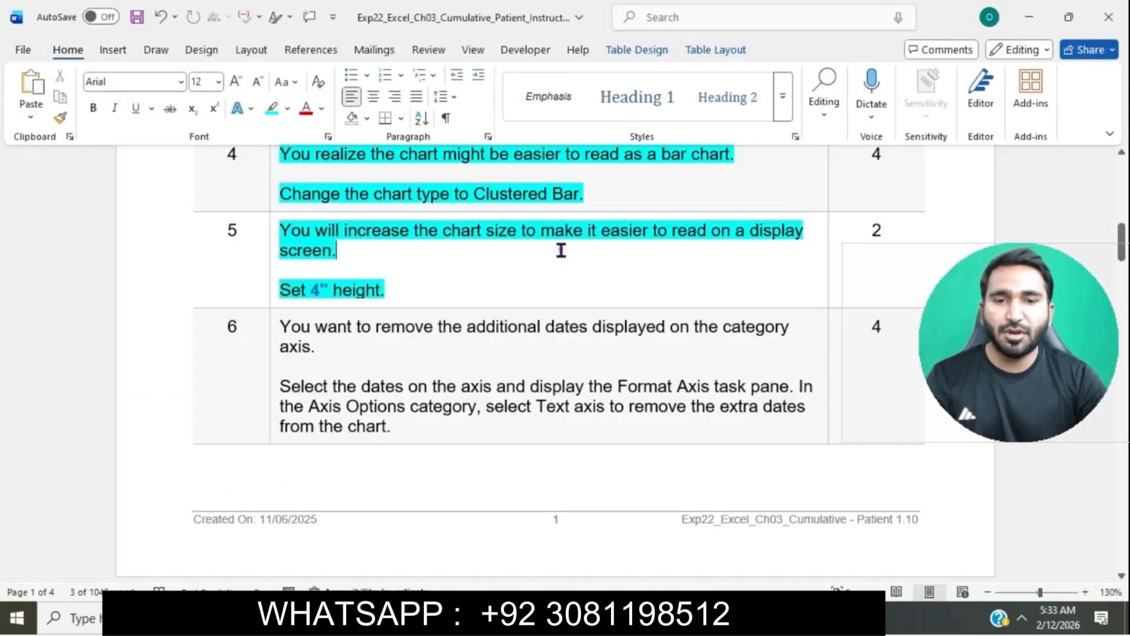
scroll(561, 250, down, 3)
click(270, 228)
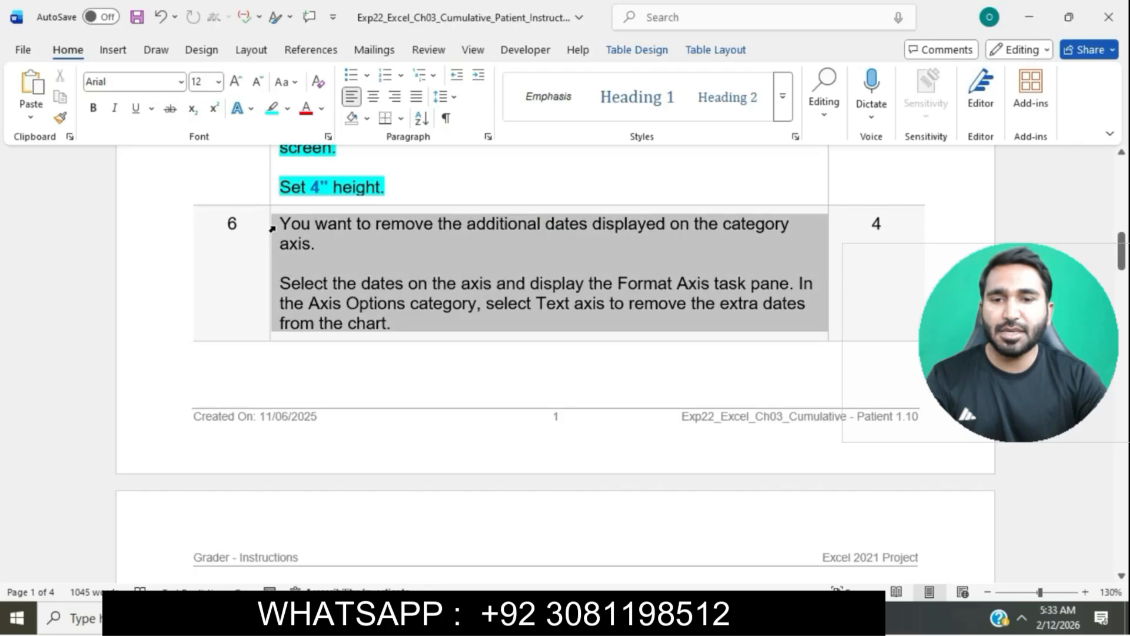
click(348, 199)
click(346, 242)
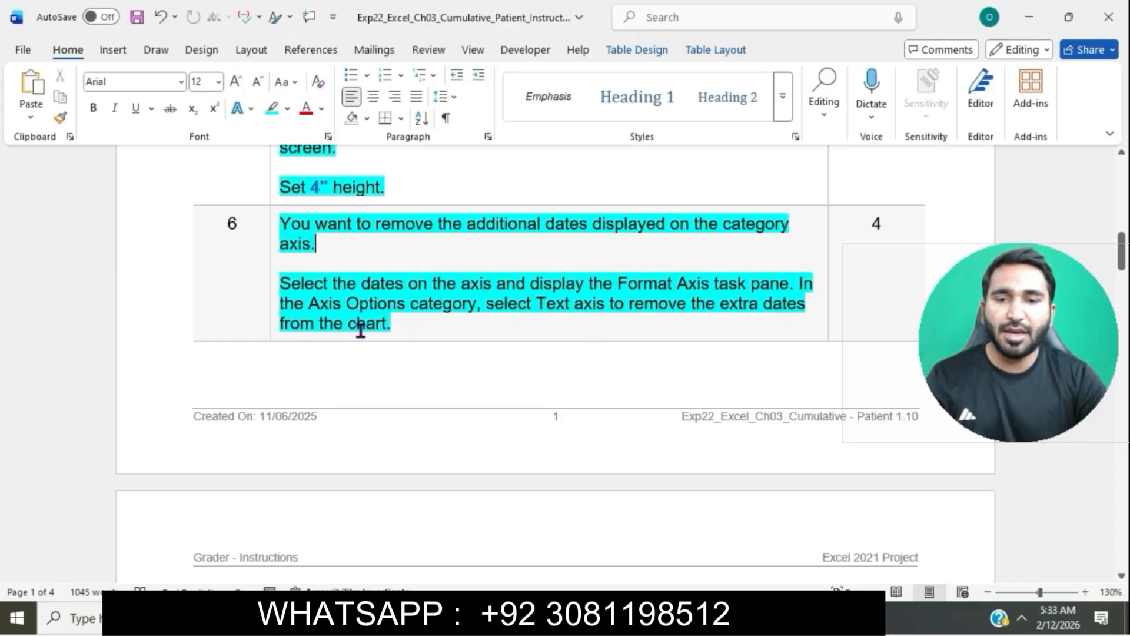
Step: Change the chart's vertical category axis type to Text axis to remove the extra dates
drag(285, 285, 768, 292)
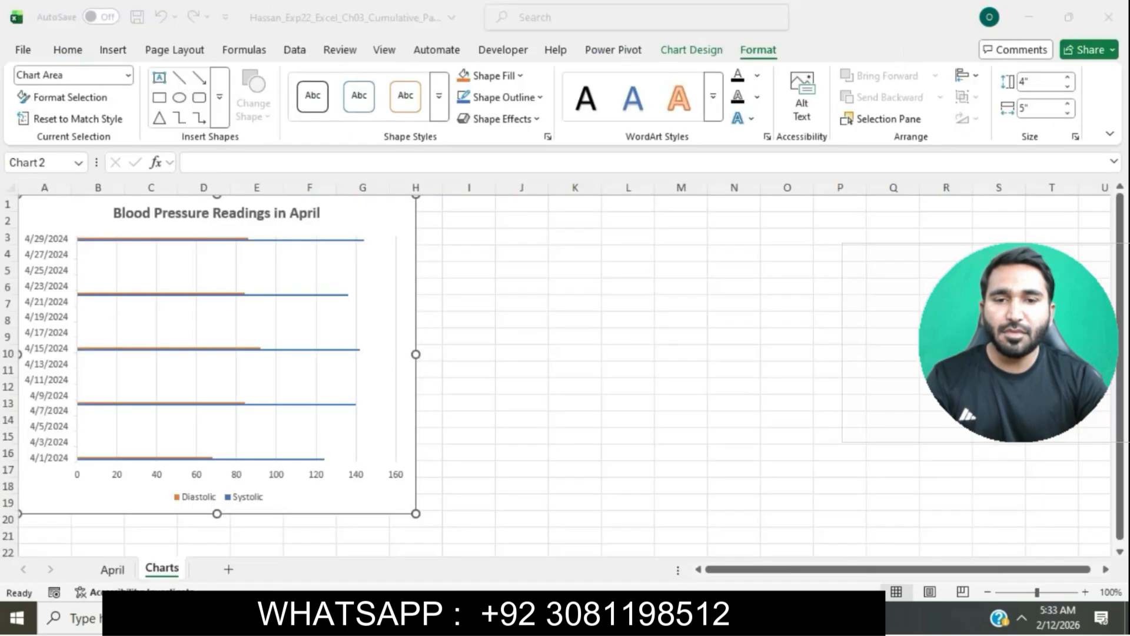
key(alt+Tab)
click(66, 428)
right_click(66, 429)
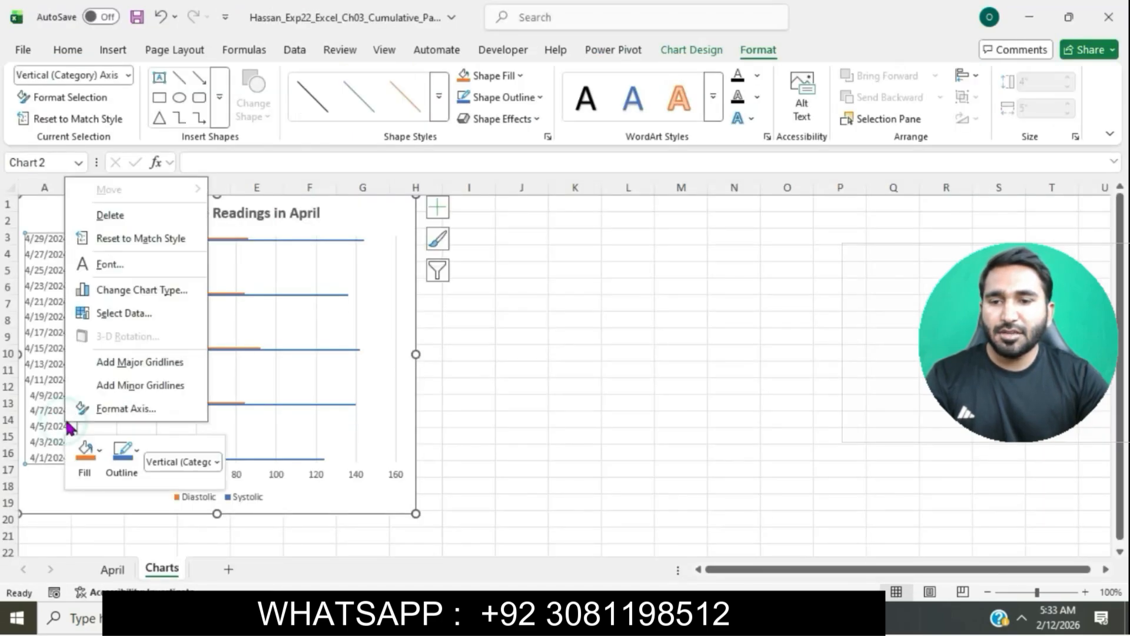
click(124, 412)
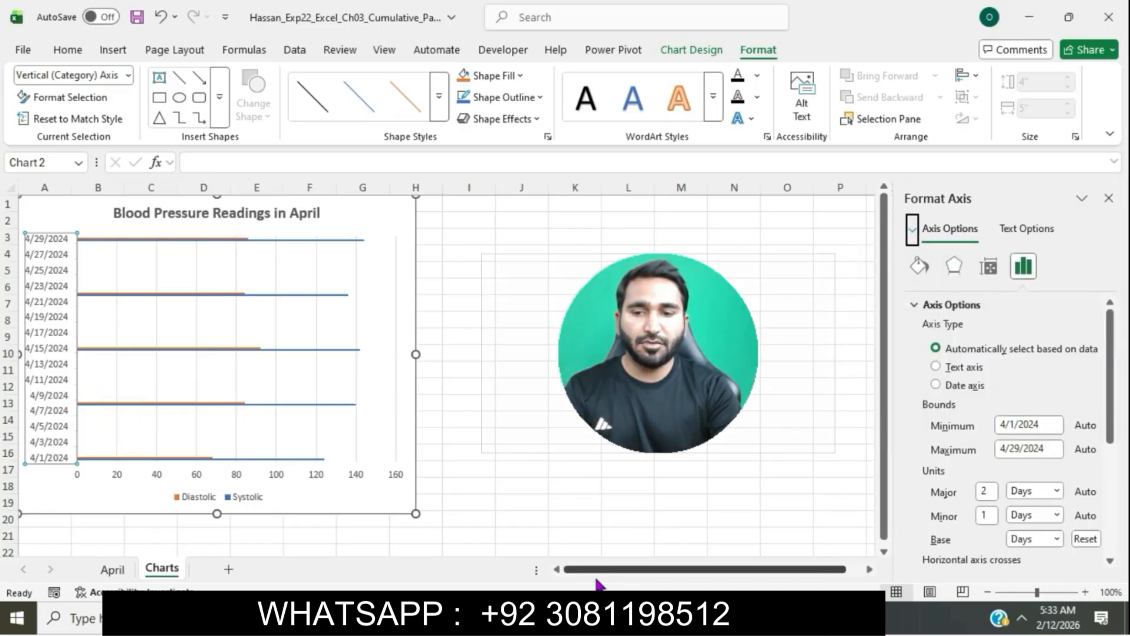
click(602, 617)
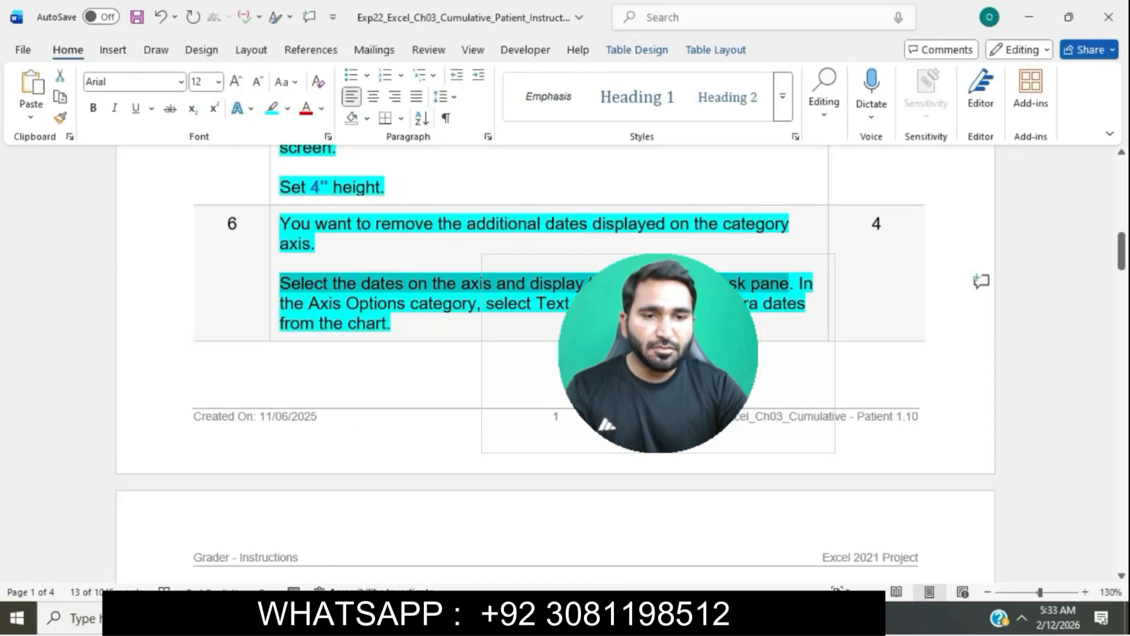
drag(818, 283, 818, 325)
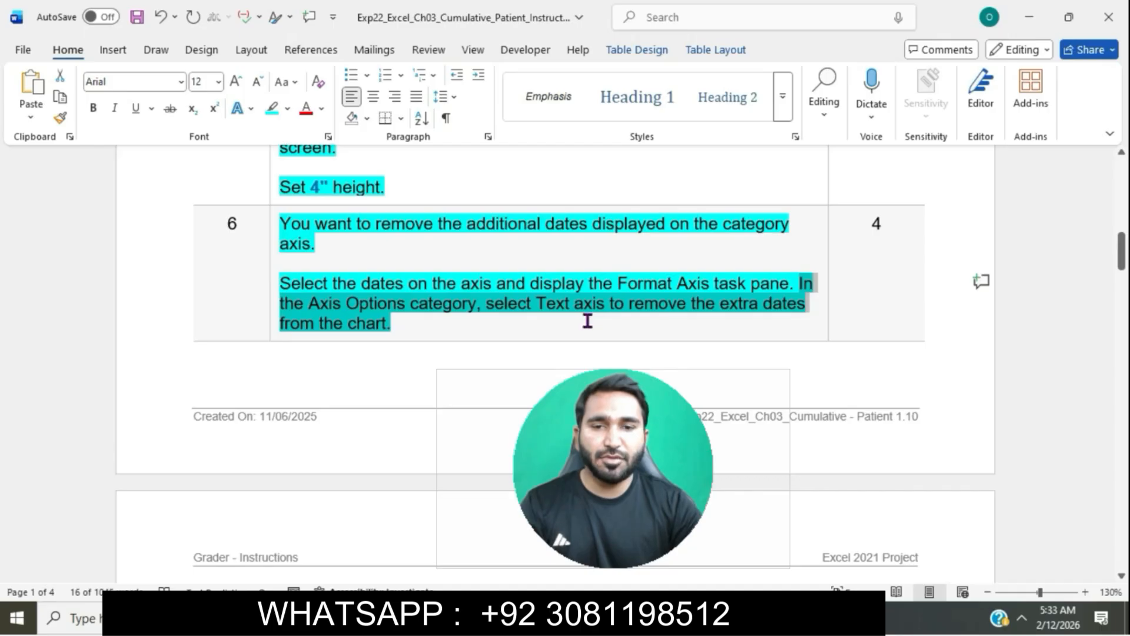
key(alt+Tab)
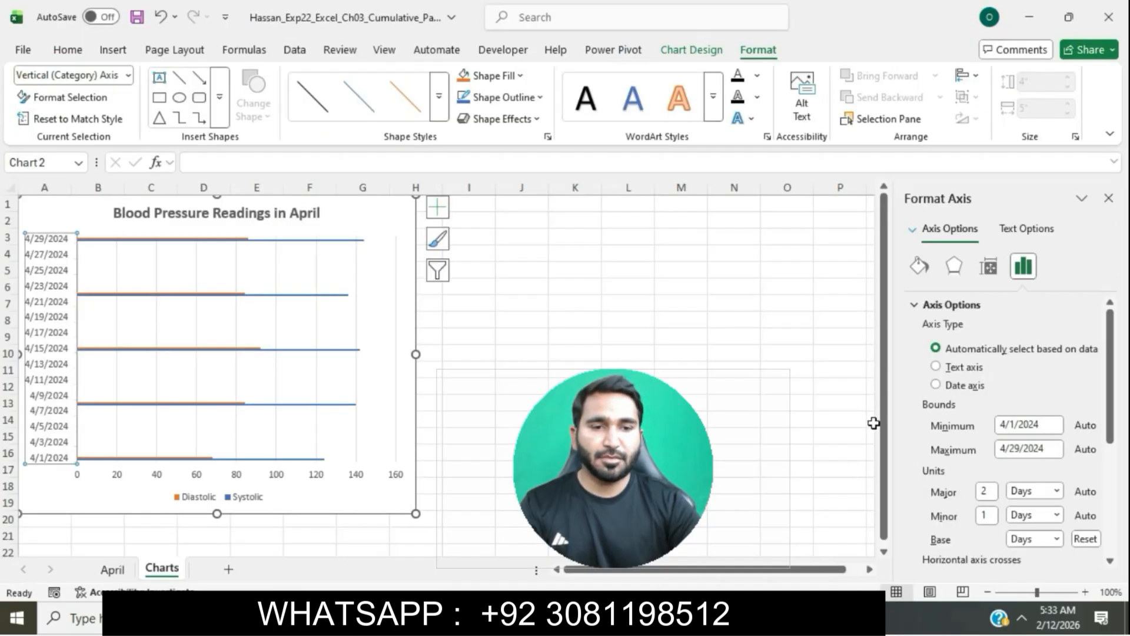
click(937, 367)
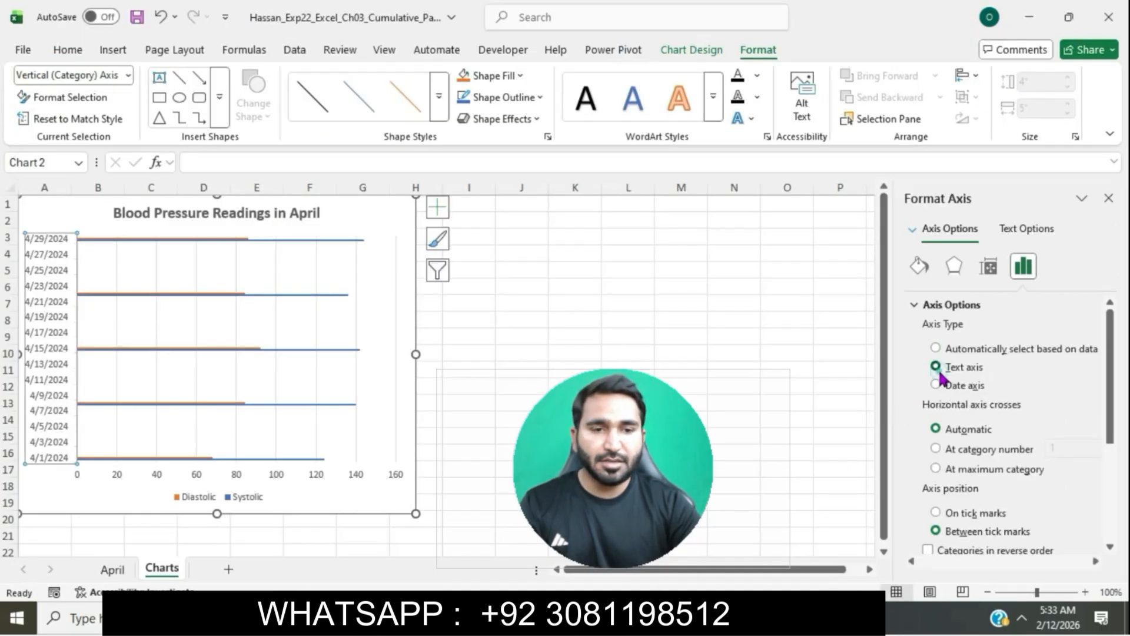
click(1108, 198)
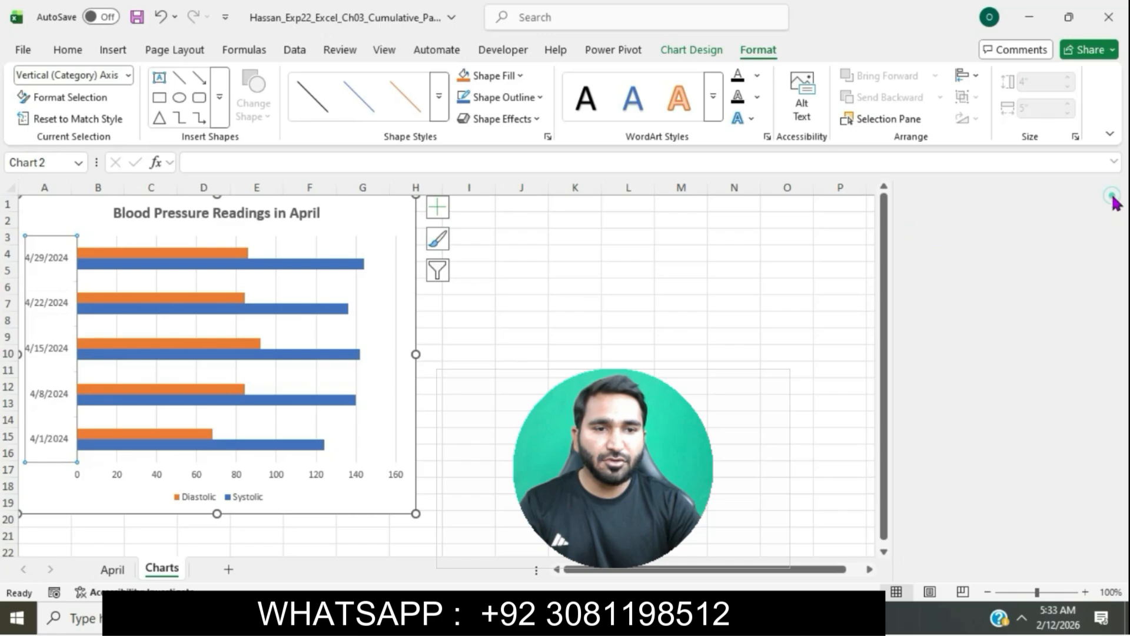
click(748, 357)
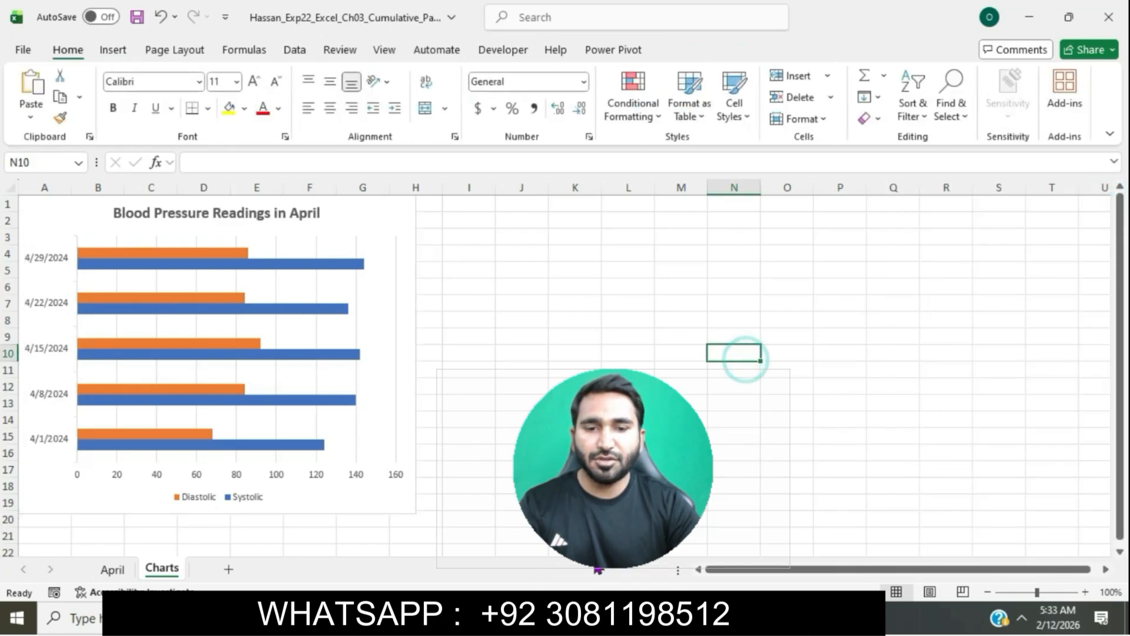
Step: Highlight the step 7 instruction text in turquoise in the instructions document
key(alt+Tab)
scroll(536, 309, down, 5)
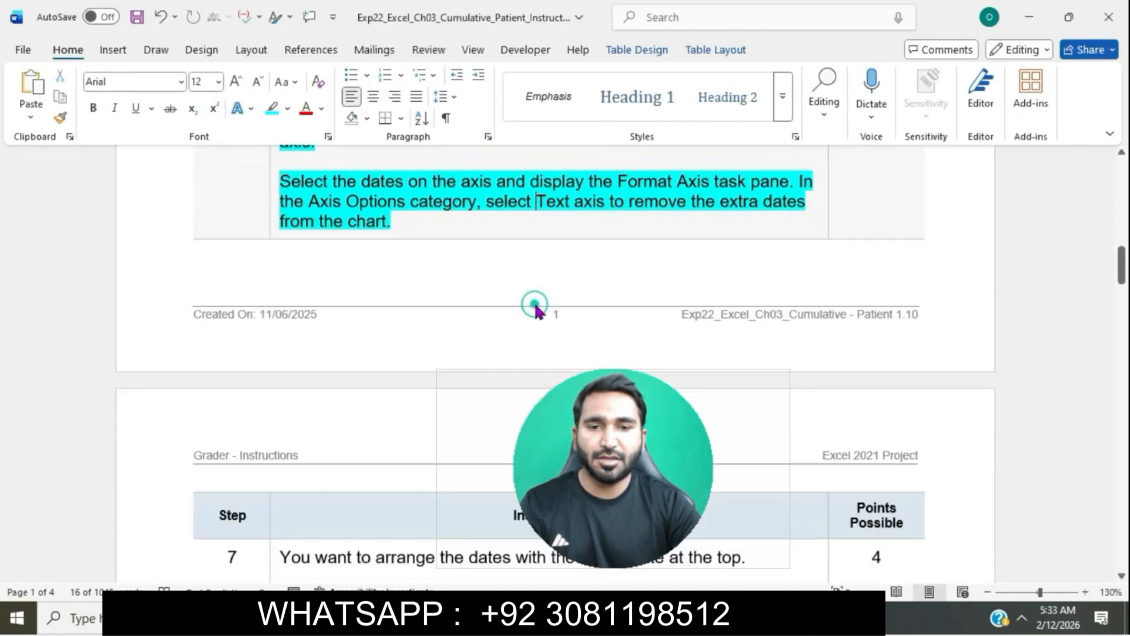
scroll(538, 312, down, 3)
click(276, 279)
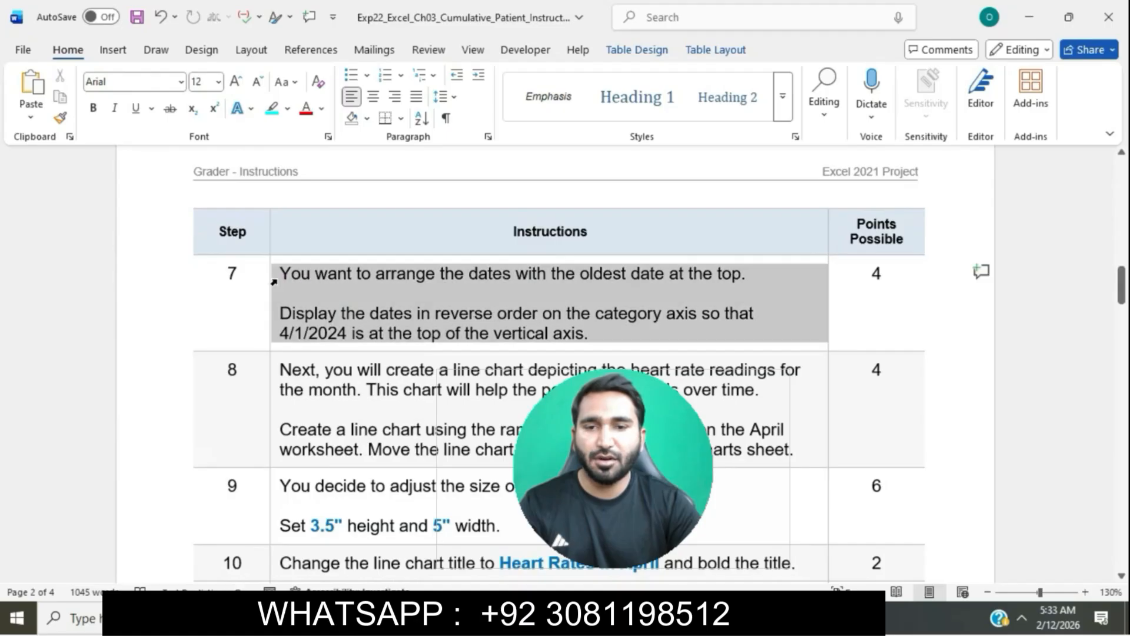
click(349, 250)
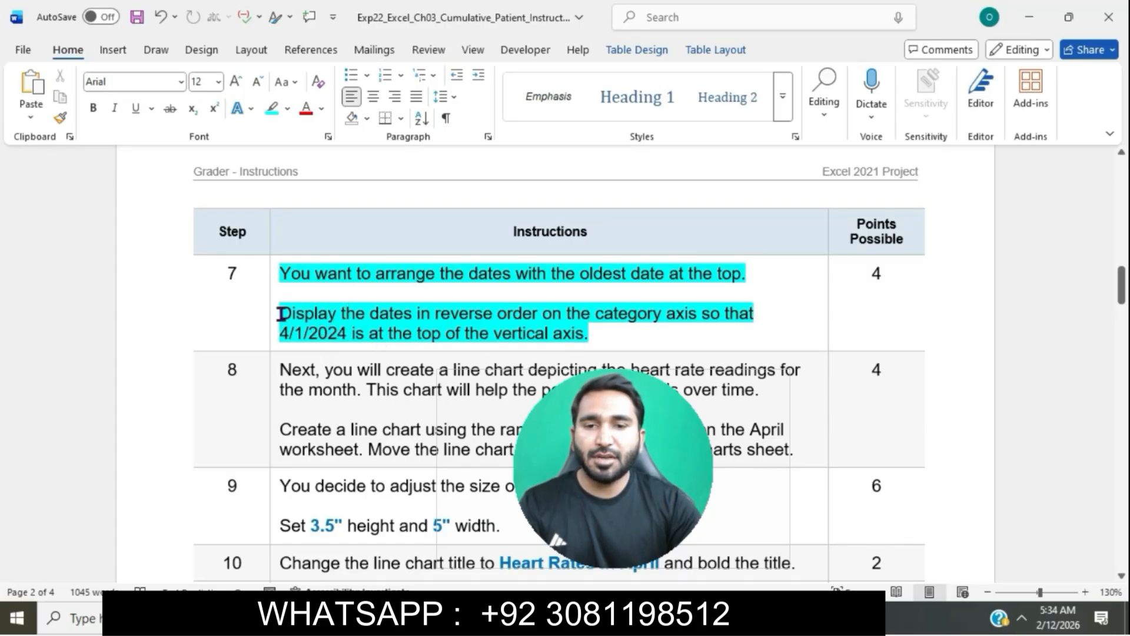
drag(281, 313, 700, 312)
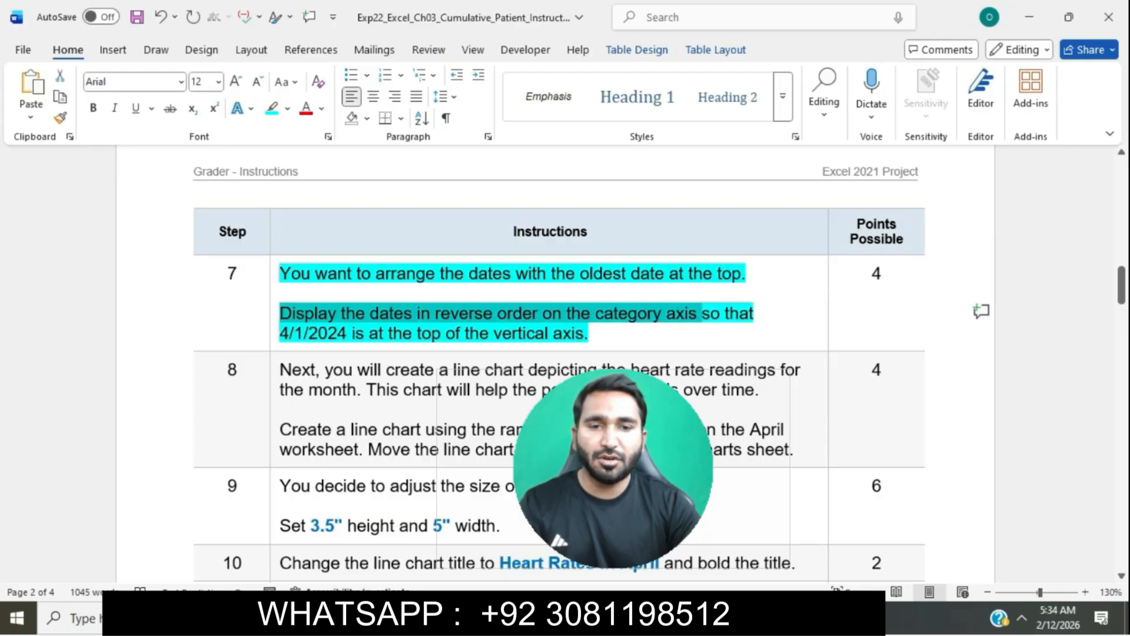
Step: Display the vertical category axis dates in reverse order so 4/1/2024 is at the top
key(alt+Tab)
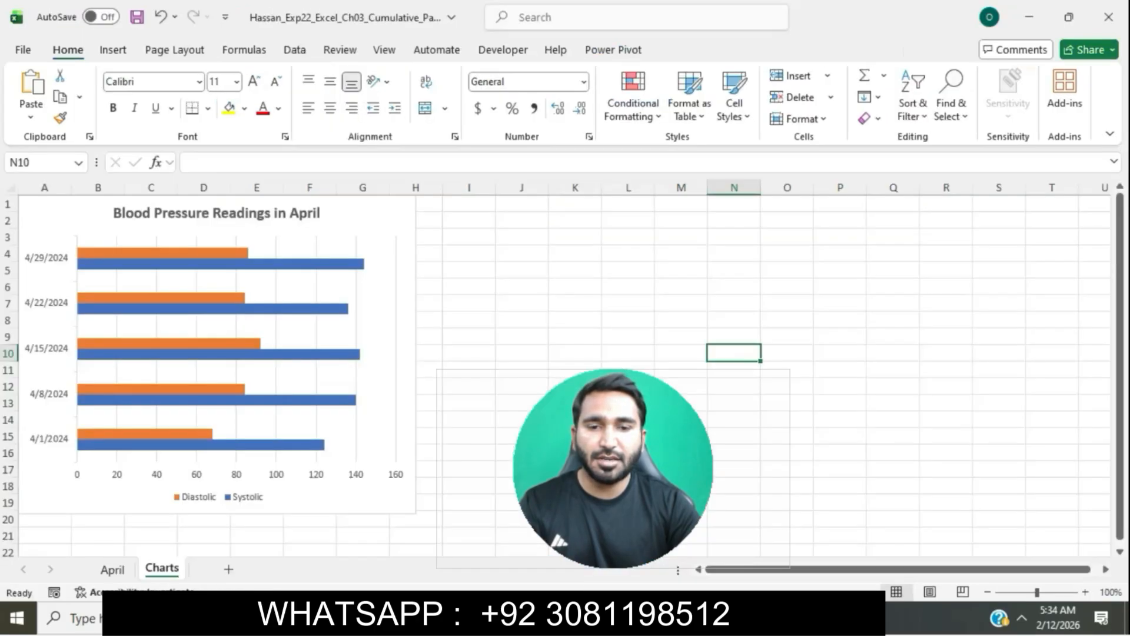
click(50, 391)
right_click(50, 394)
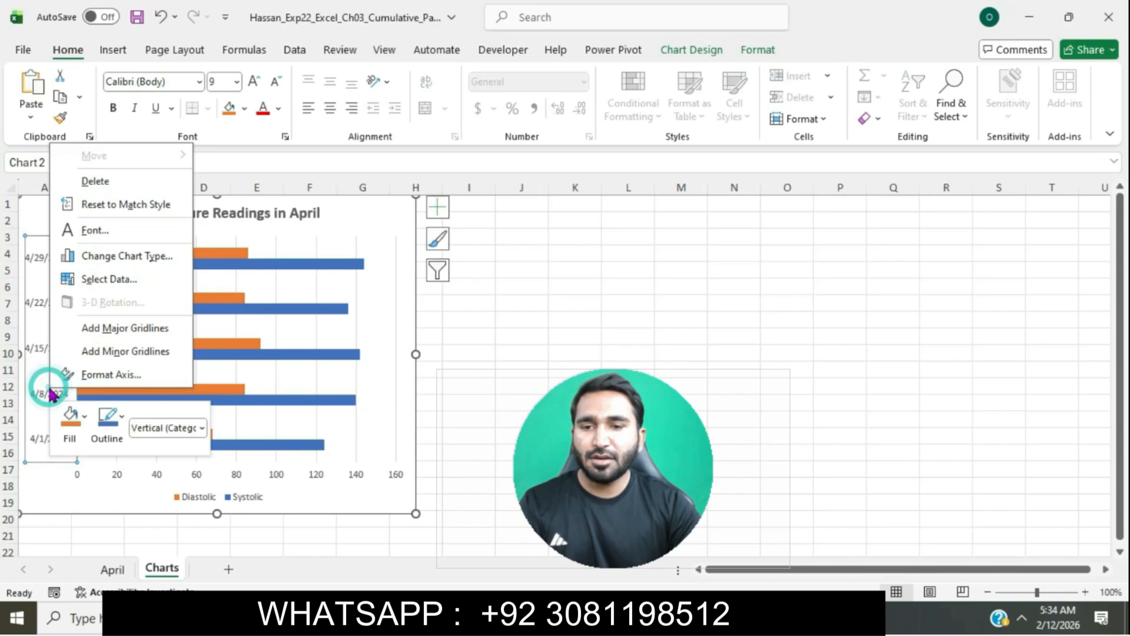
click(103, 374)
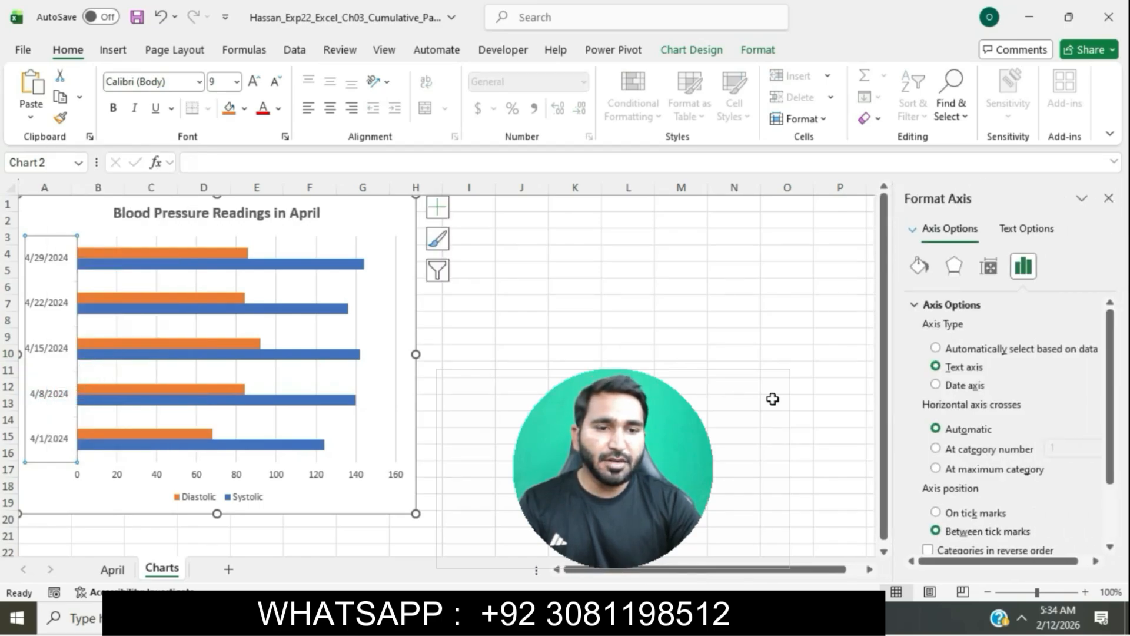
scroll(1010, 412, down, 3)
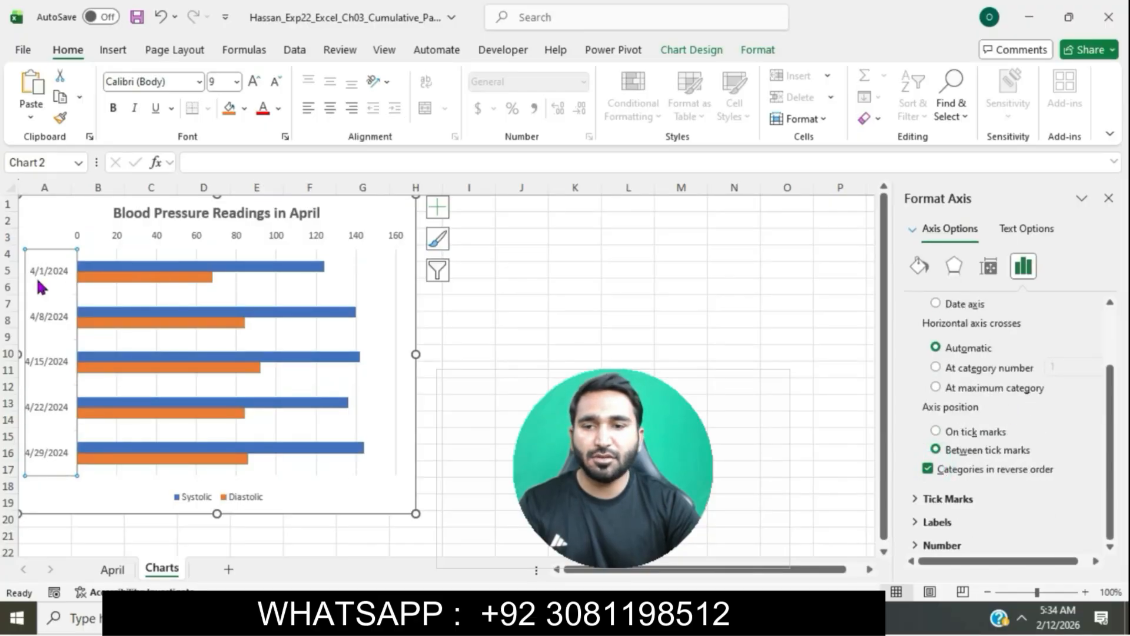
click(1109, 199)
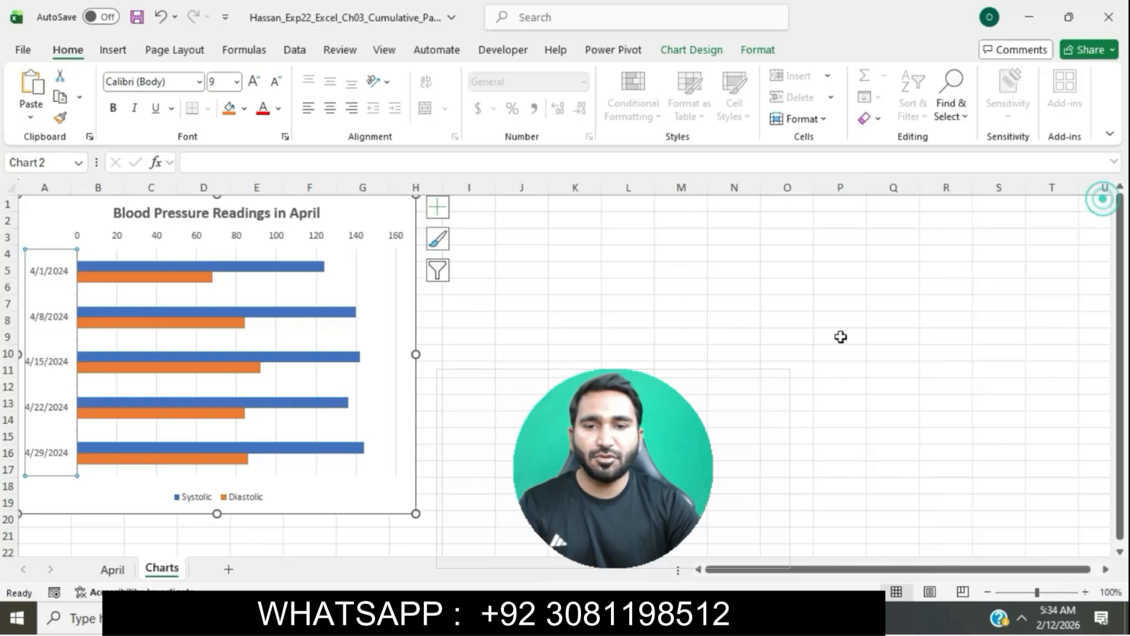
Step: Highlight the step 8 instruction text in turquoise and select the A3:A7 range reference in it
key(alt+Tab)
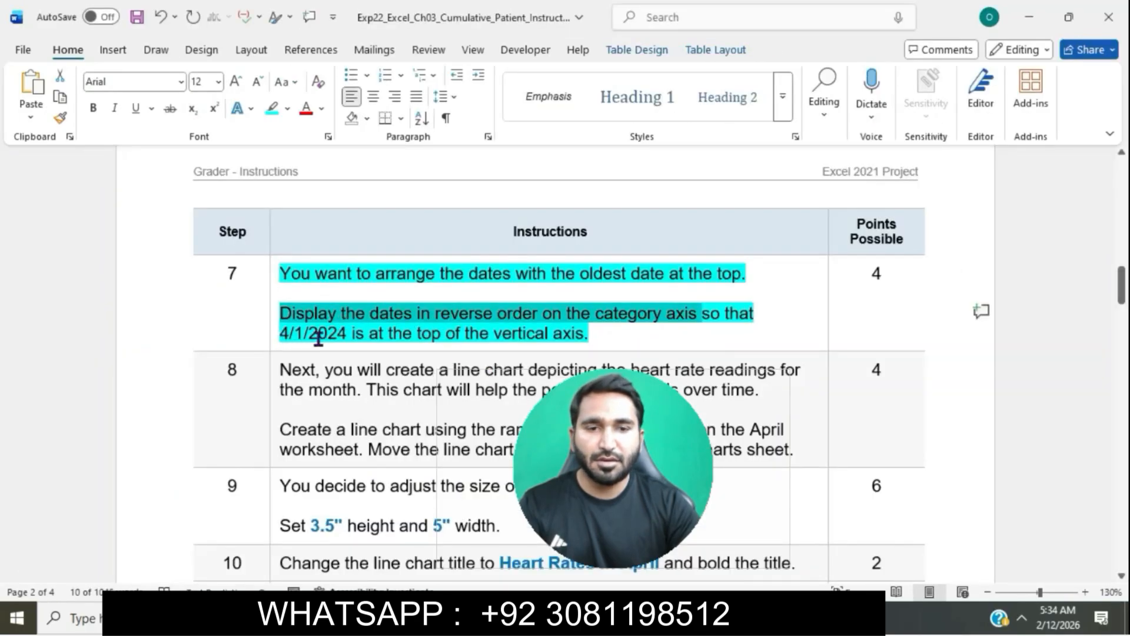
click(517, 344)
scroll(518, 344, down, 2)
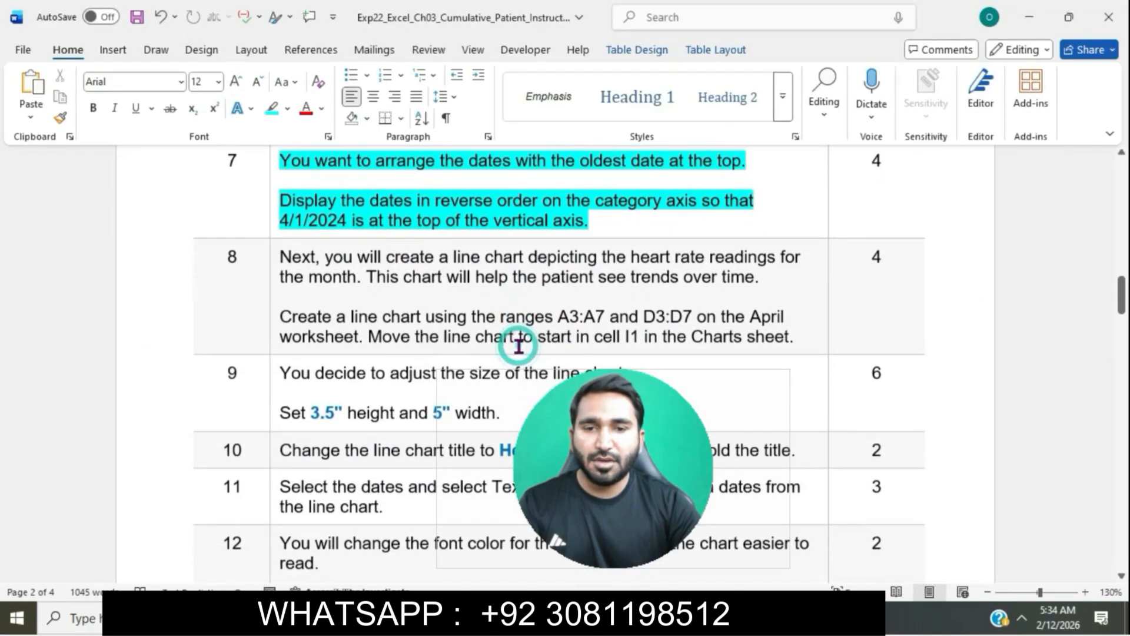
click(269, 263)
click(344, 231)
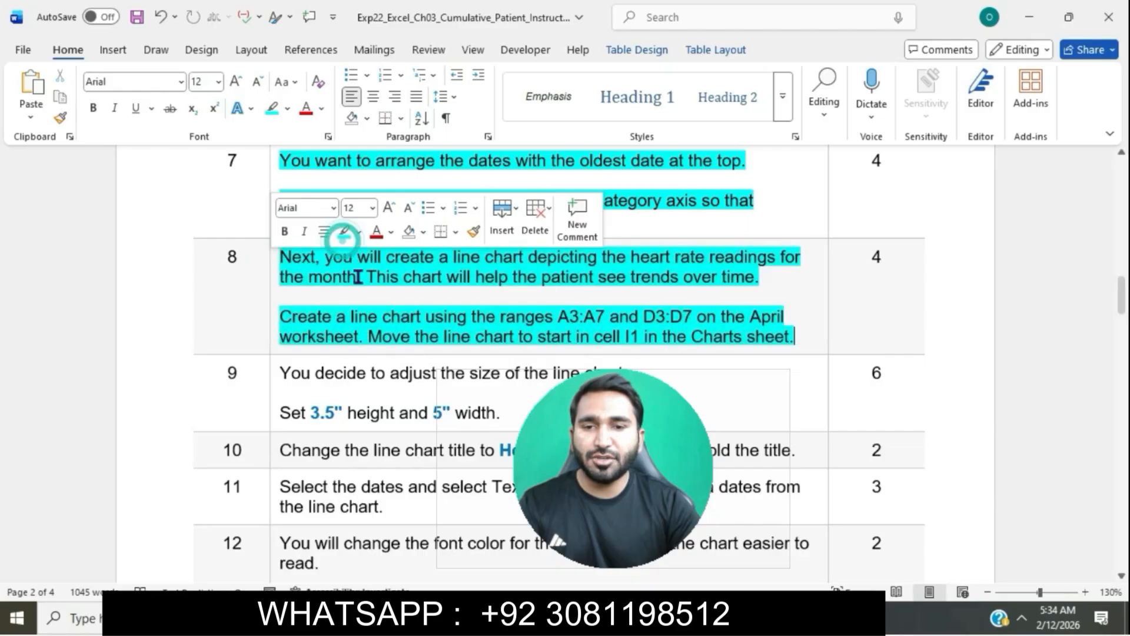
click(357, 276)
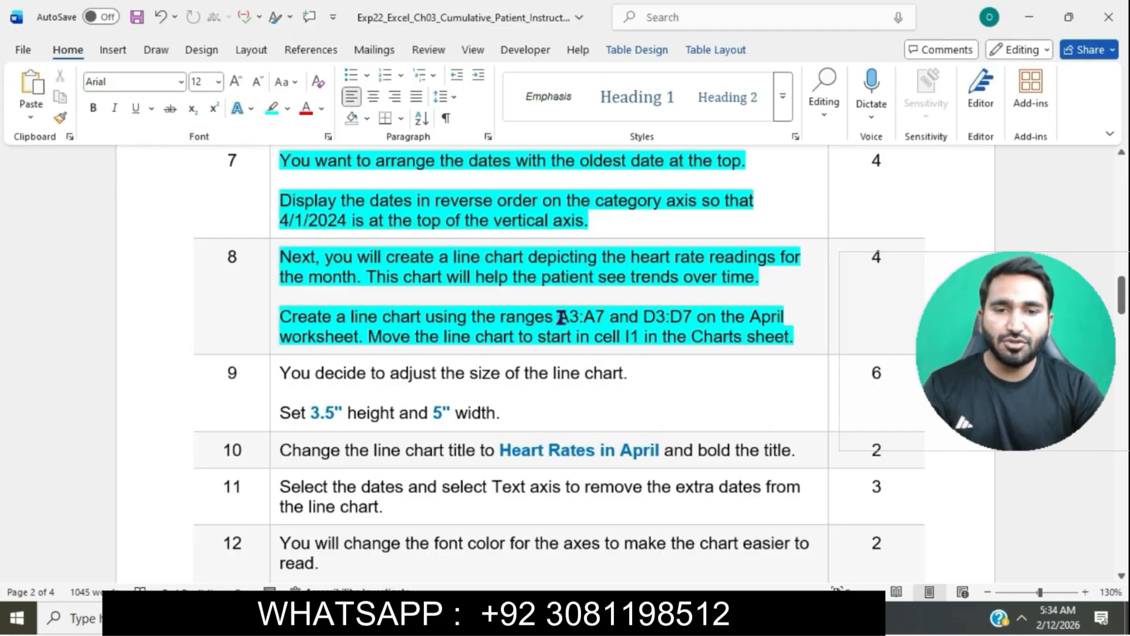
drag(558, 318, 601, 321)
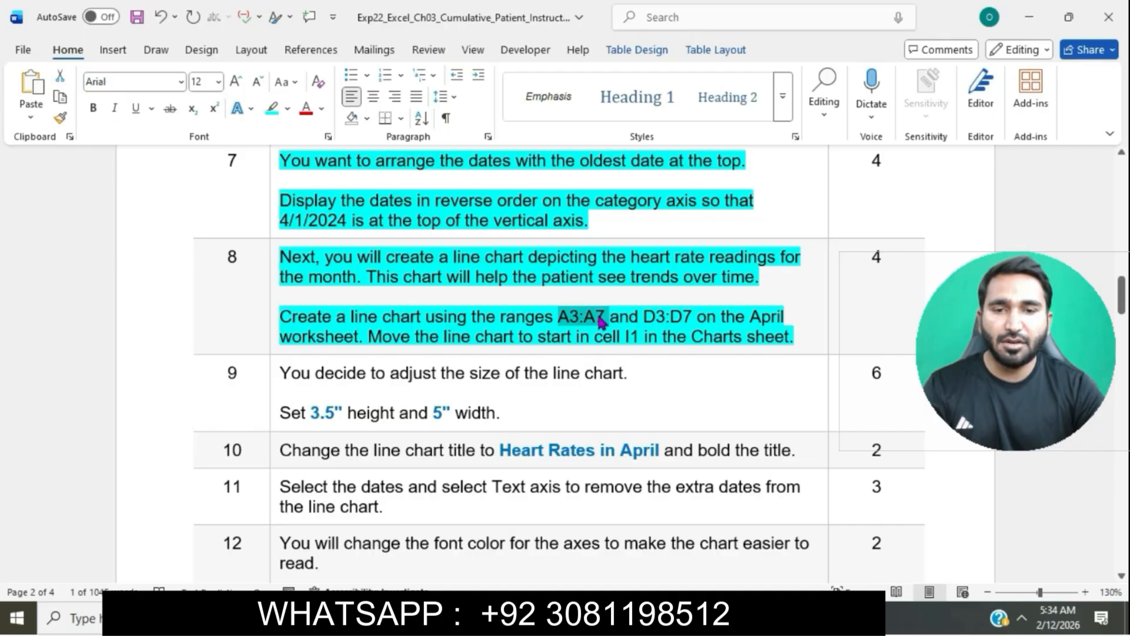
Step: Select the ranges A3:A7 and D3:D7 on the April worksheet and insert a basic Line chart from them
click(594, 615)
scroll(317, 371, up, 1)
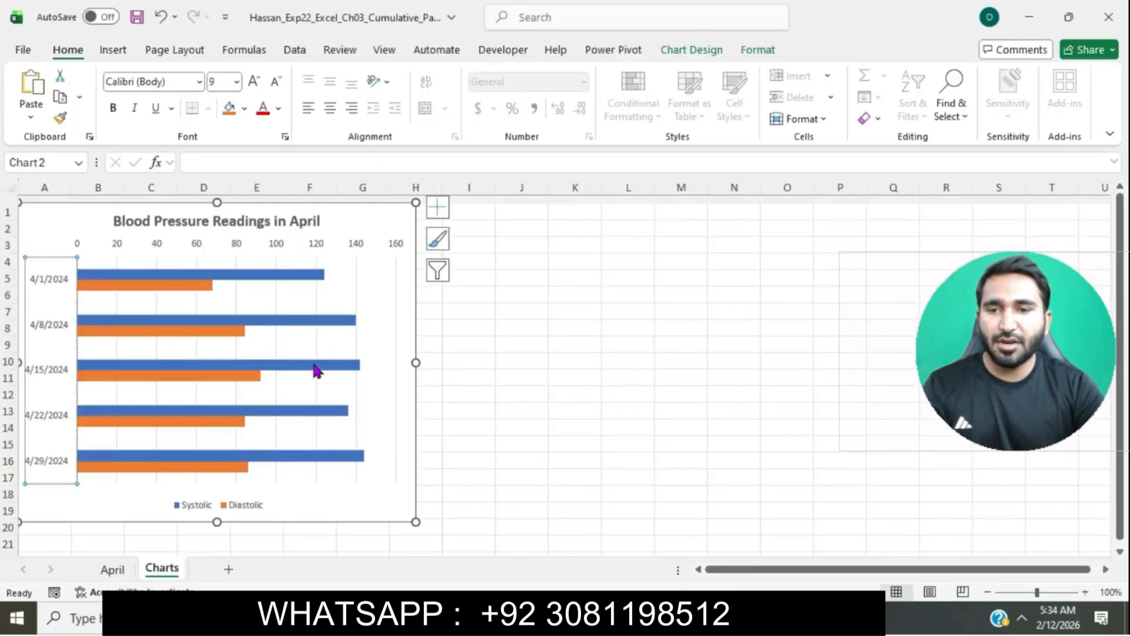
click(112, 568)
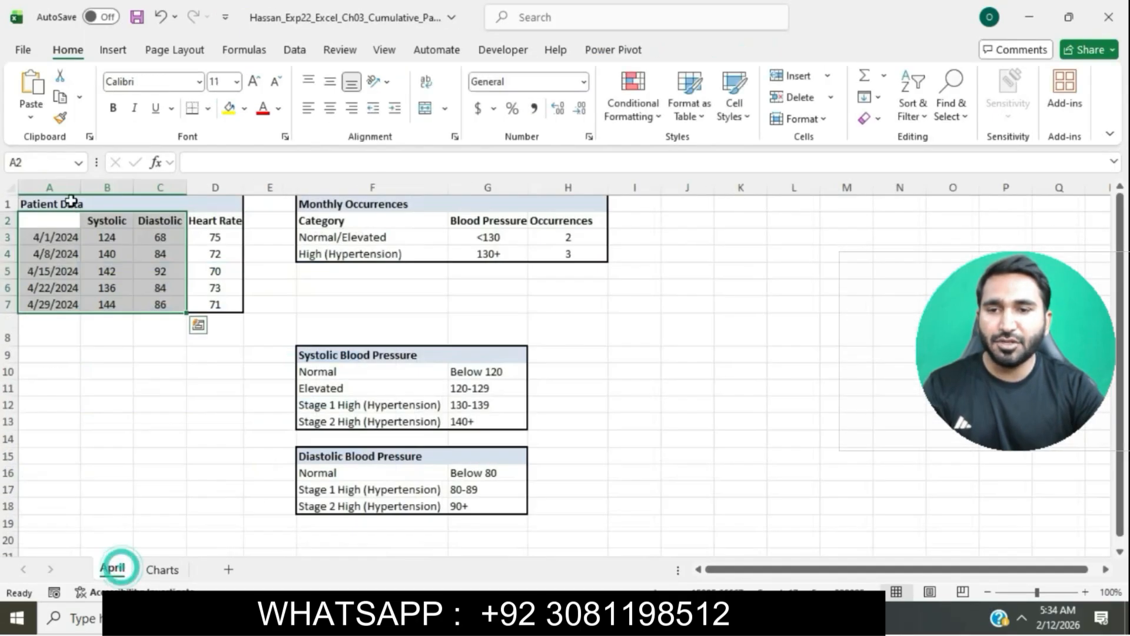
click(60, 162)
text(A3:A7)
key(Return)
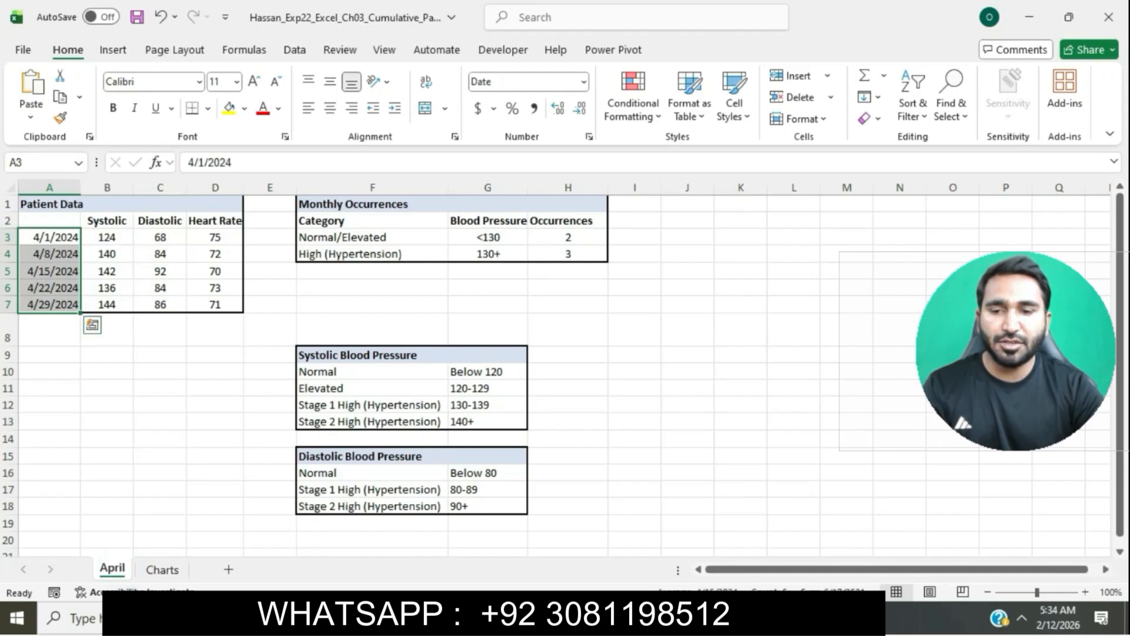
key(alt+Tab)
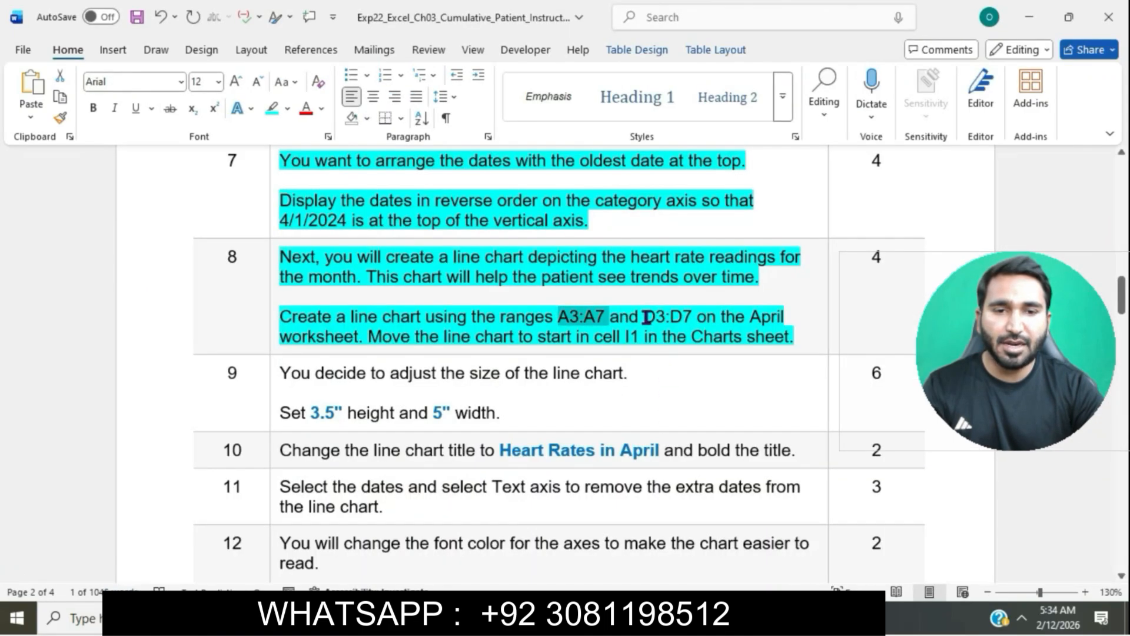
drag(644, 318, 693, 320)
key(ctrl+c)
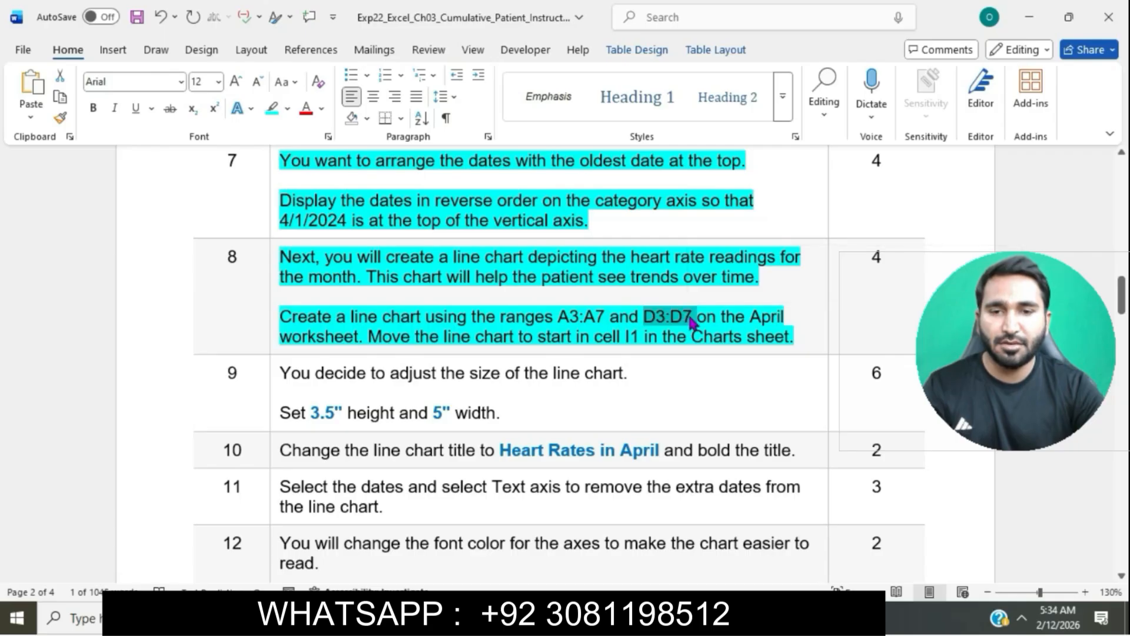
click(601, 618)
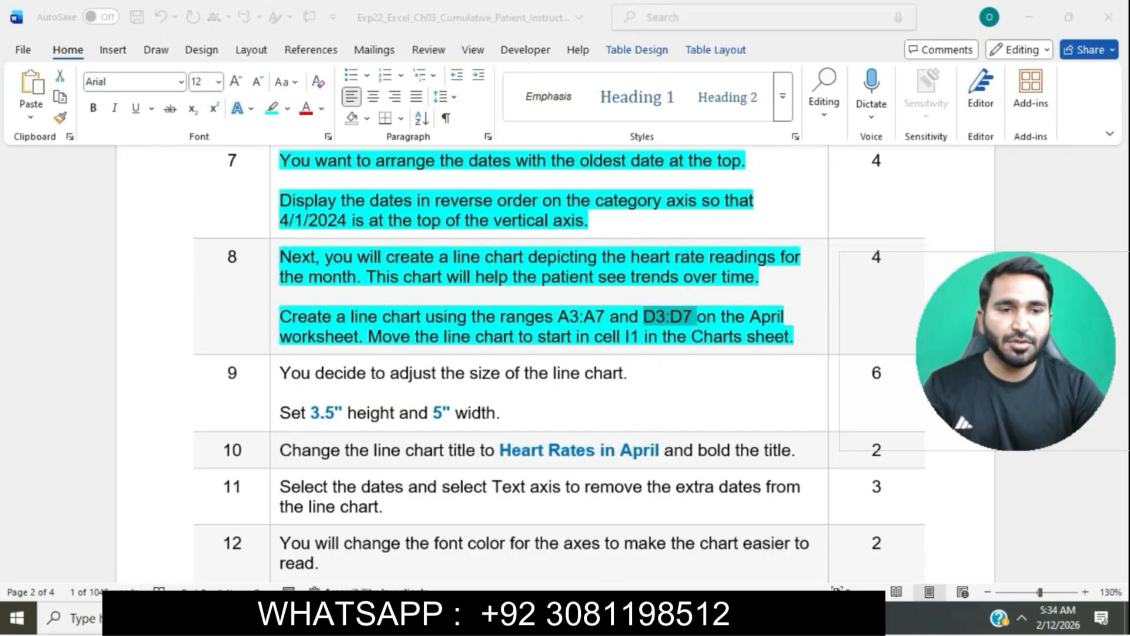
click(66, 162)
key(ctrl+v)
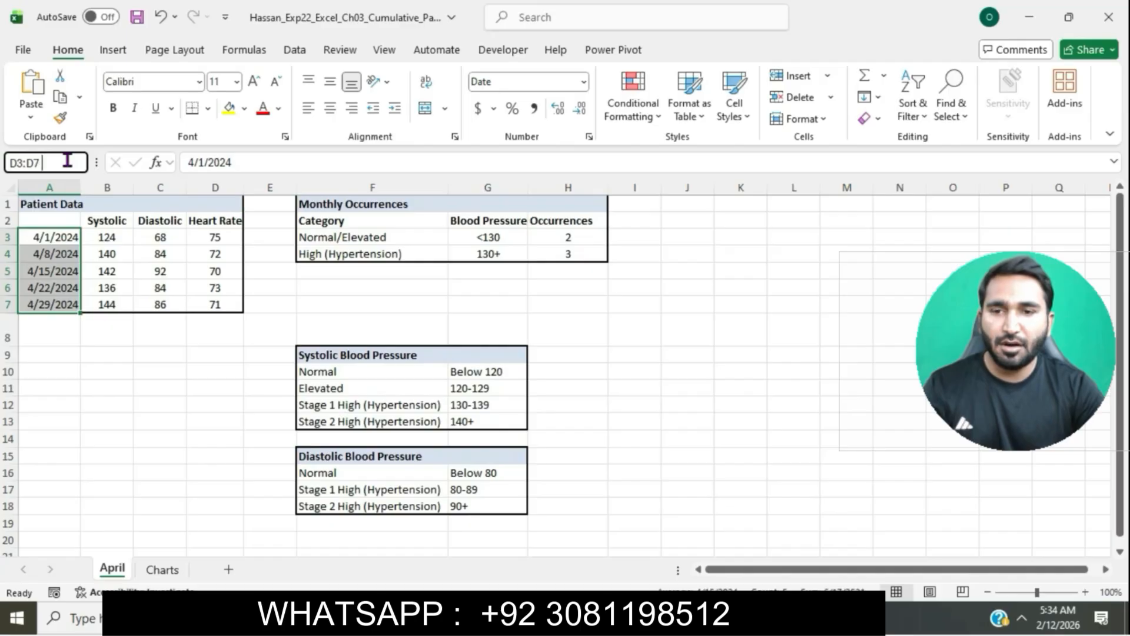
key(Return)
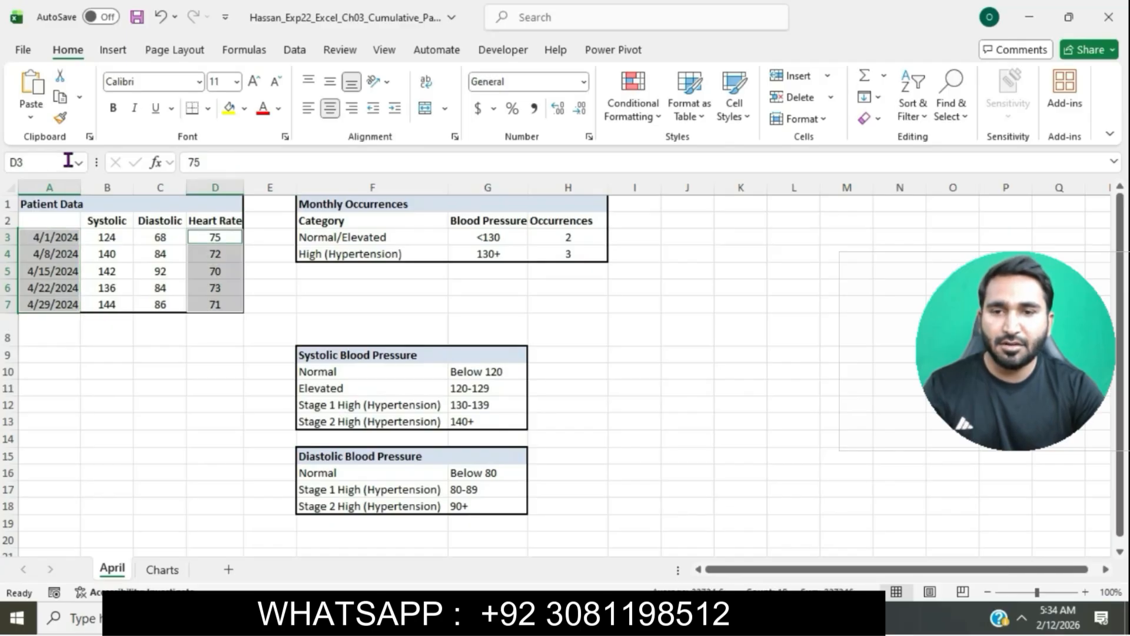
click(115, 52)
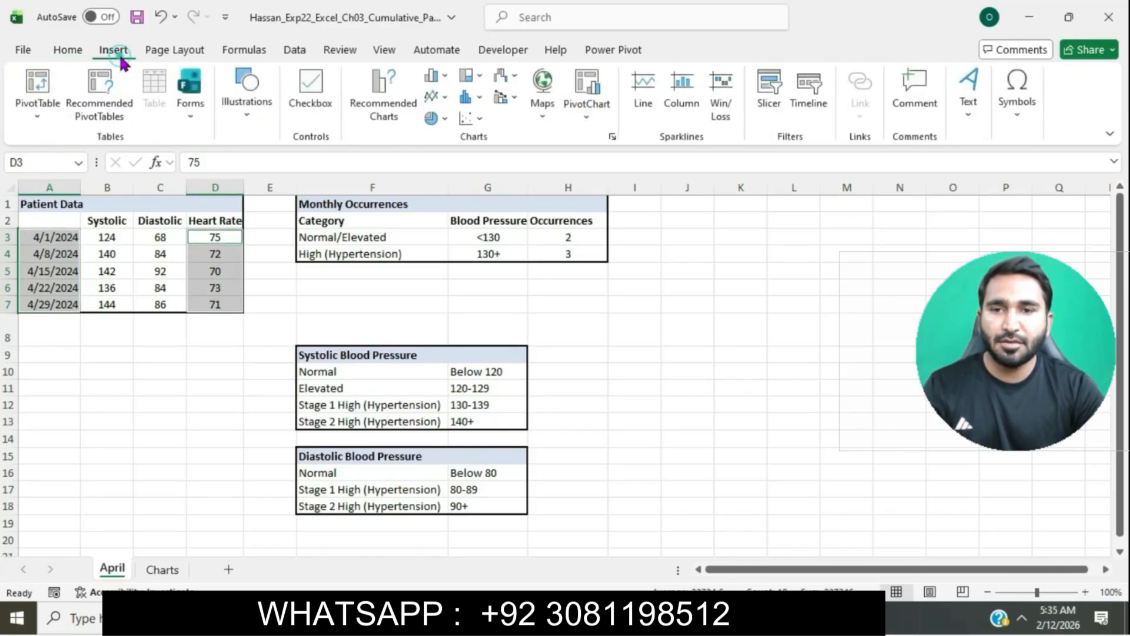
click(612, 138)
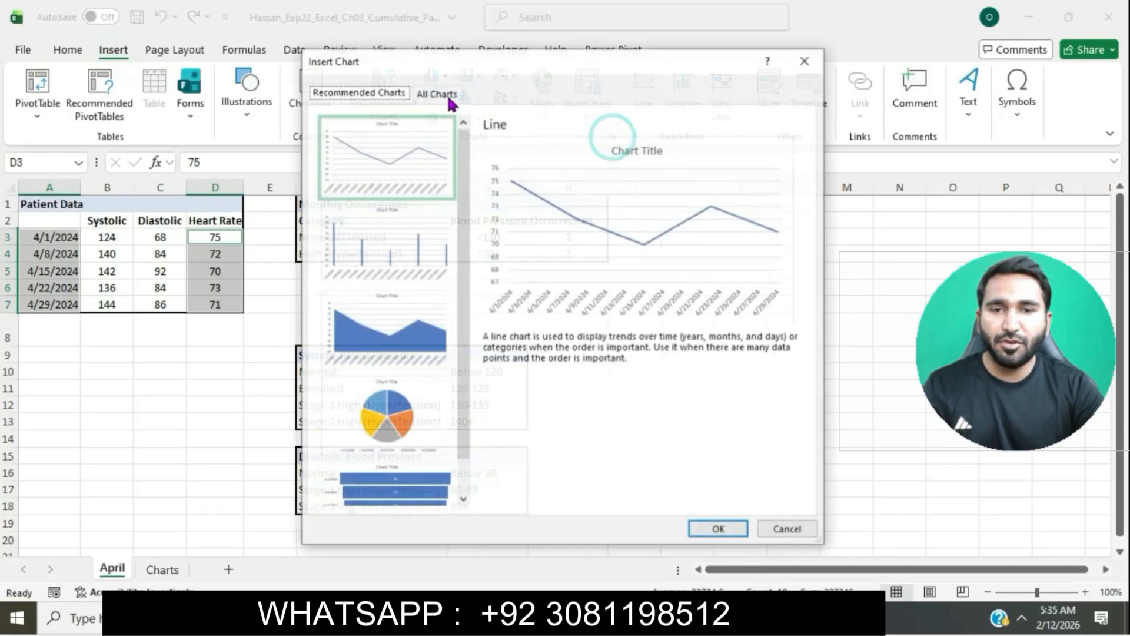
click(439, 94)
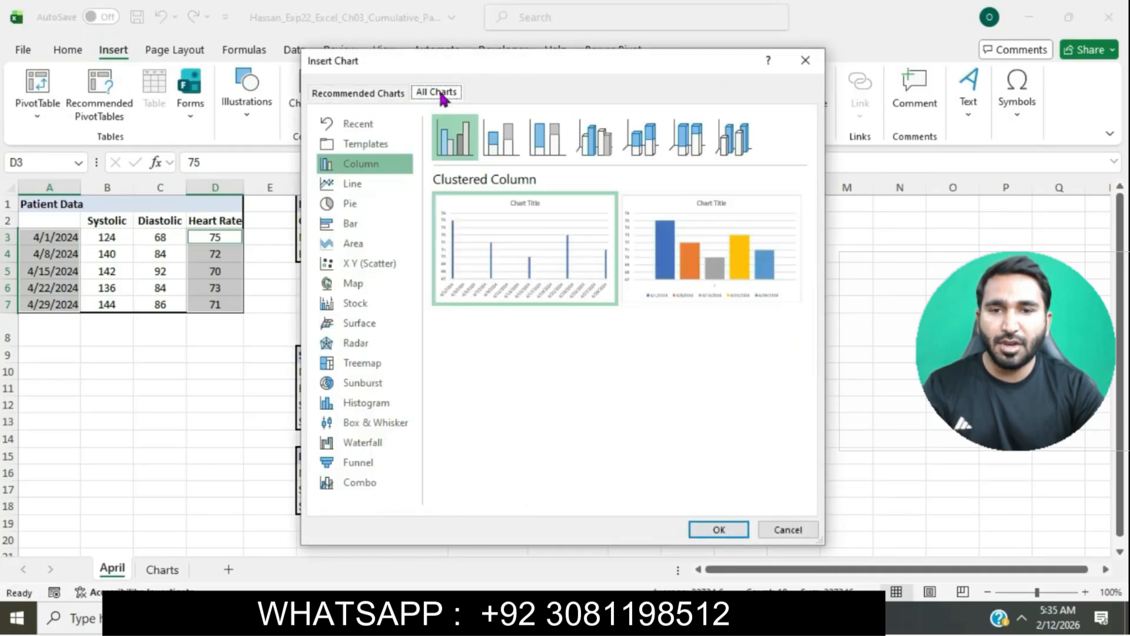
click(363, 183)
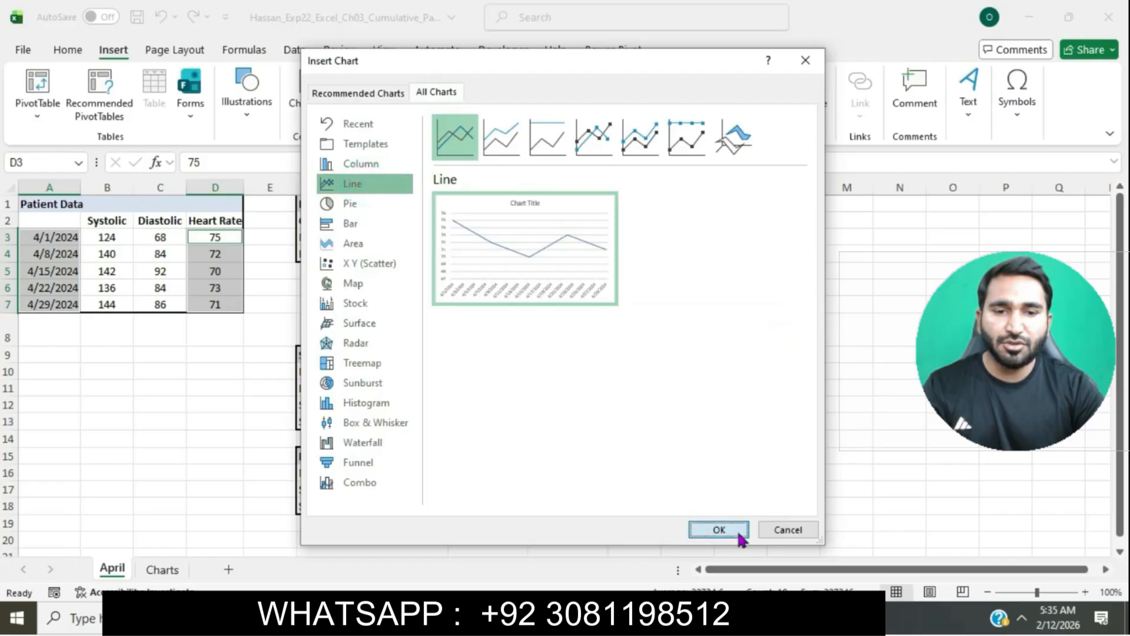
click(719, 529)
Step: Move the line chart as an object into the Charts sheet
key(alt+Tab)
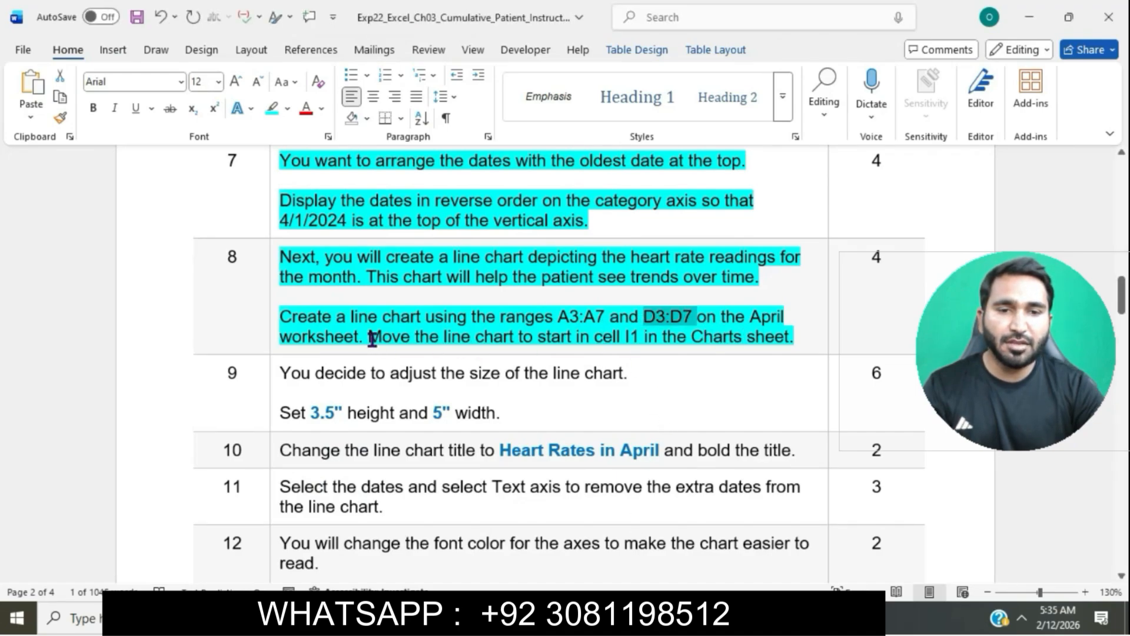
drag(374, 340, 791, 340)
key(alt+Tab)
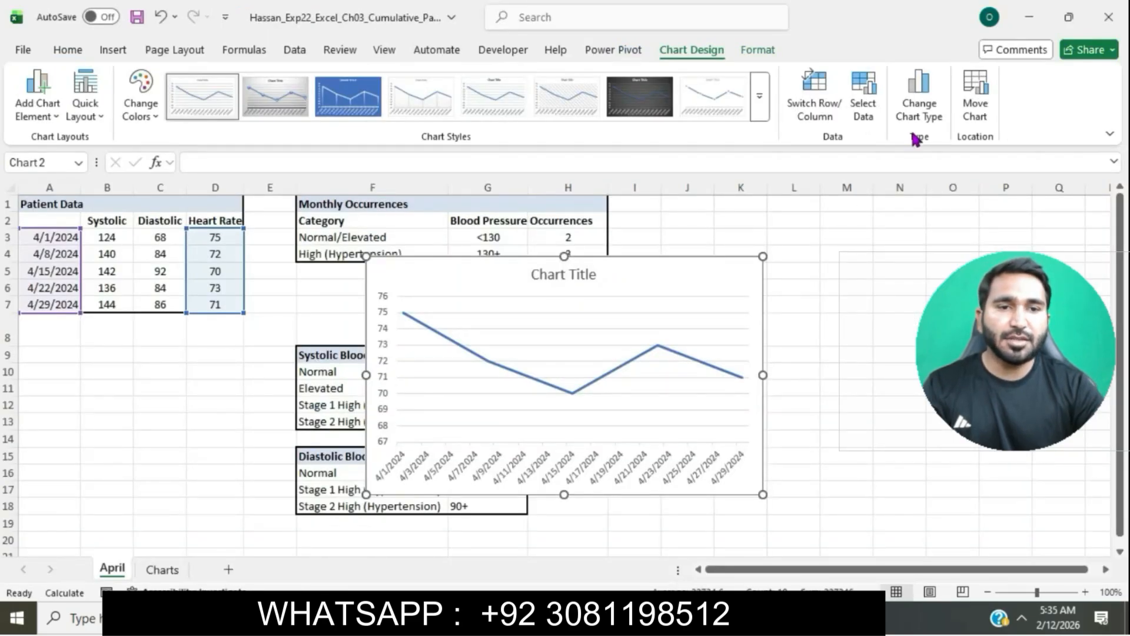
click(975, 94)
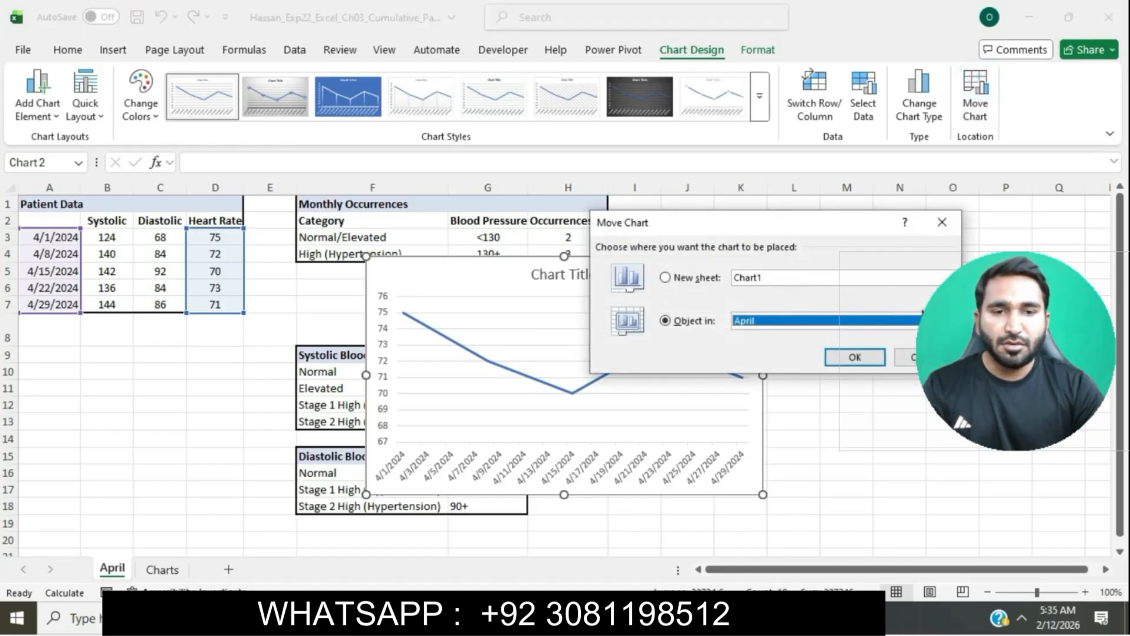
click(915, 320)
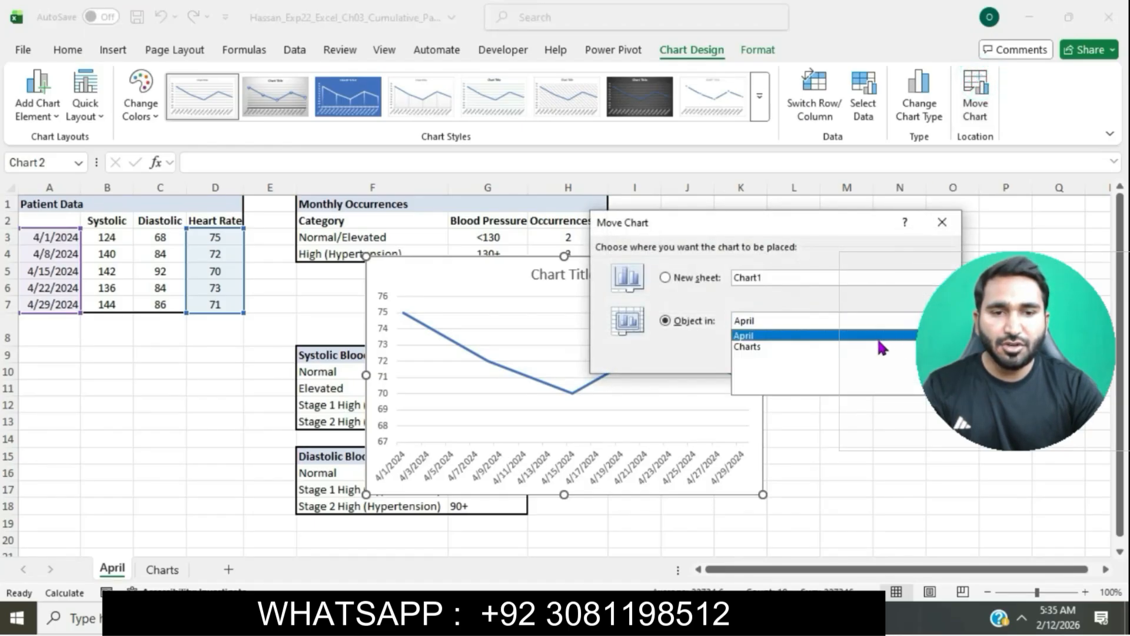
click(881, 345)
click(872, 352)
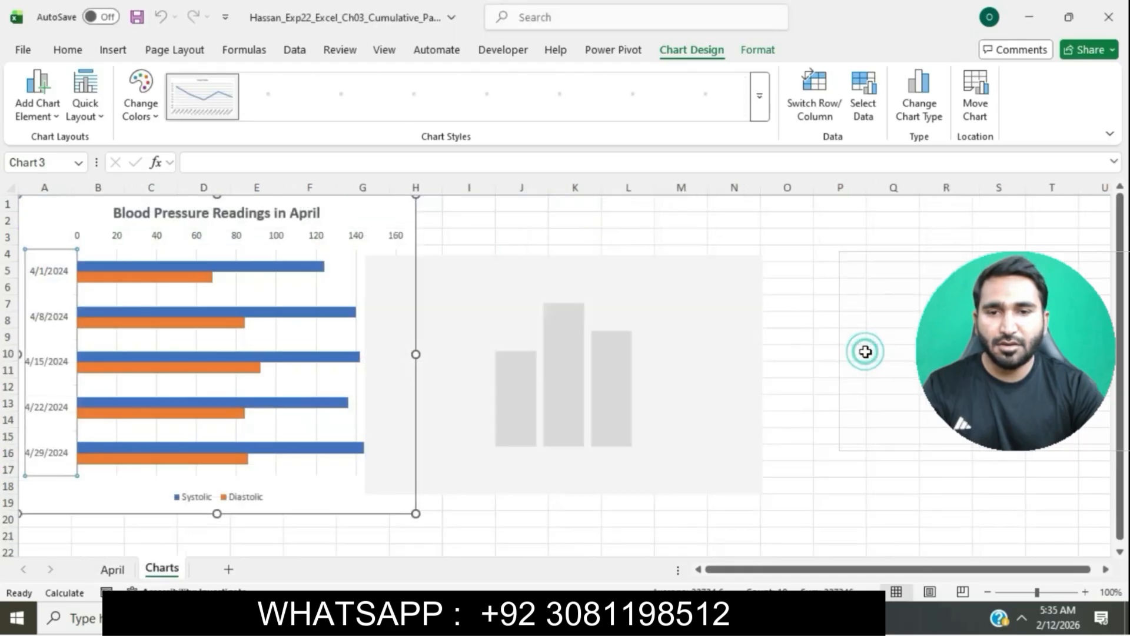
Step: Cut the line chart and paste it so it starts in cell I1 of the Charts sheet
click(68, 50)
click(61, 76)
scroll(470, 242, up, 2)
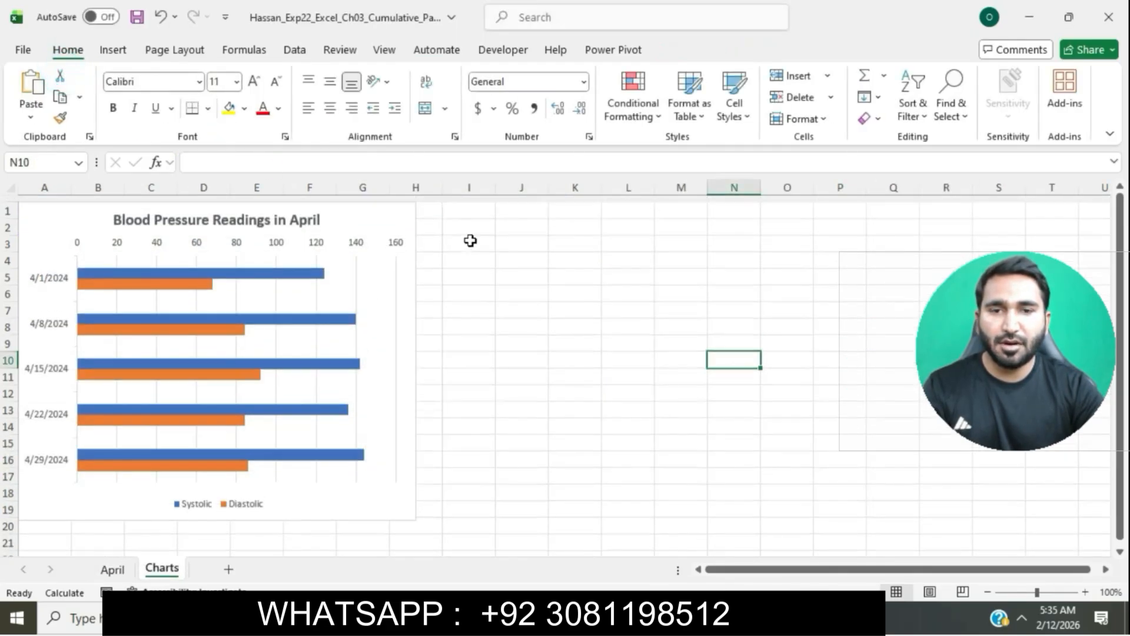
click(469, 215)
click(465, 203)
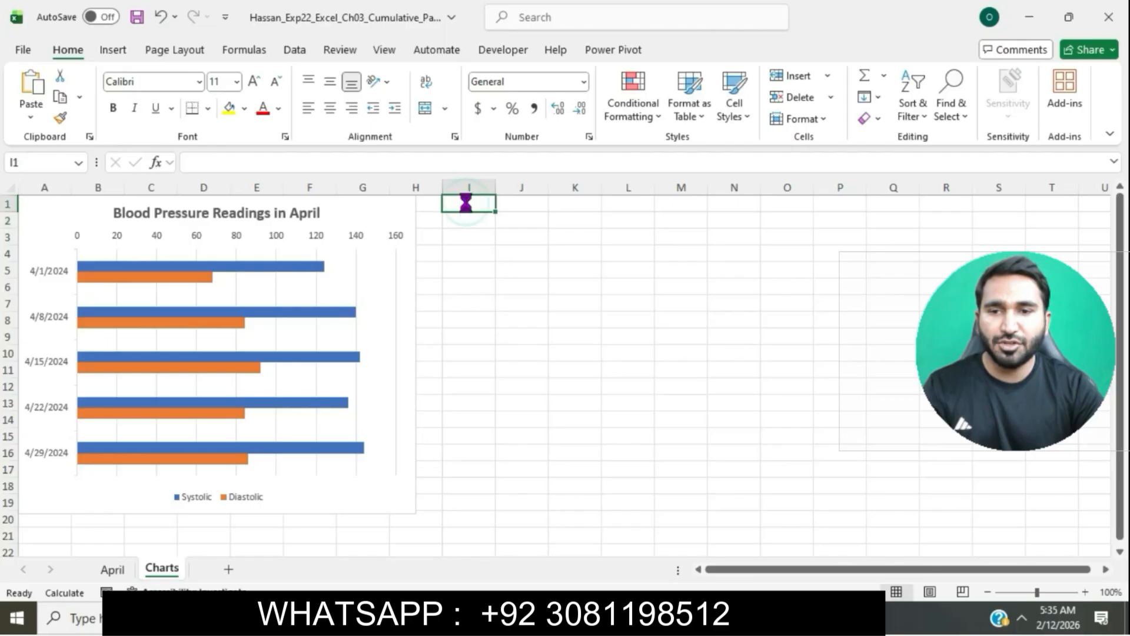
key(ctrl+v)
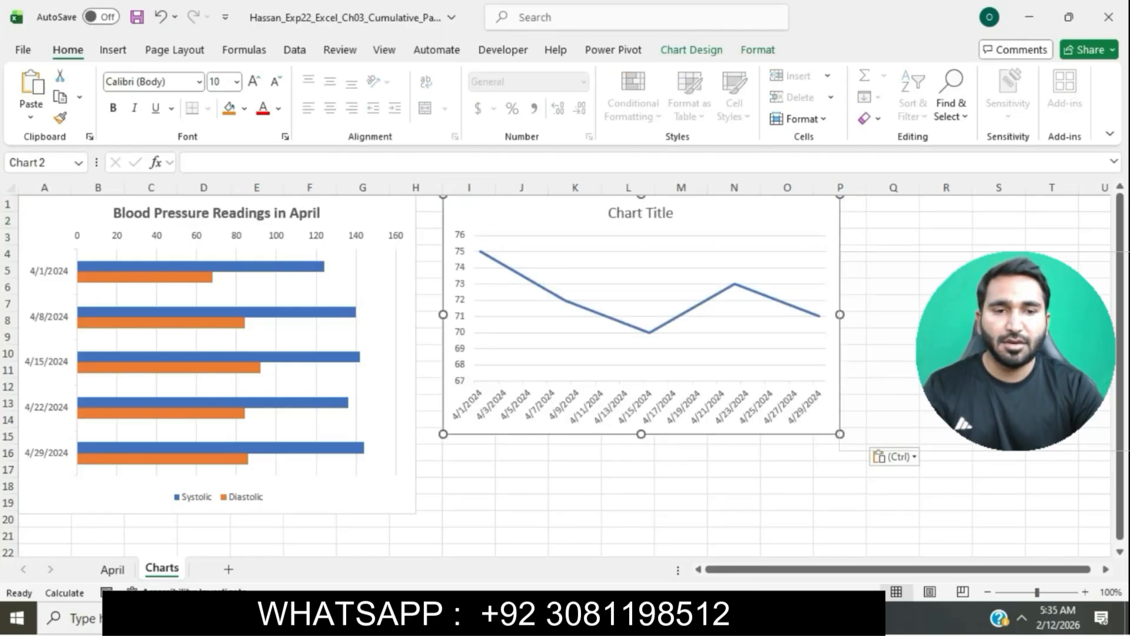
click(941, 404)
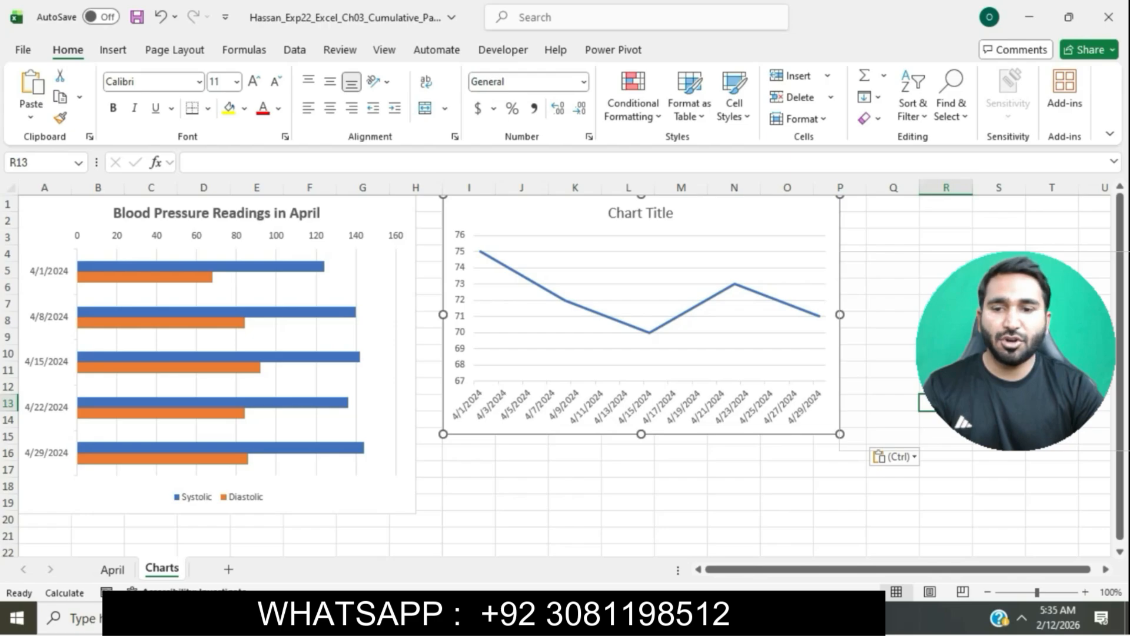
Step: Highlight the step 9 instruction text in turquoise in the instructions document
click(638, 617)
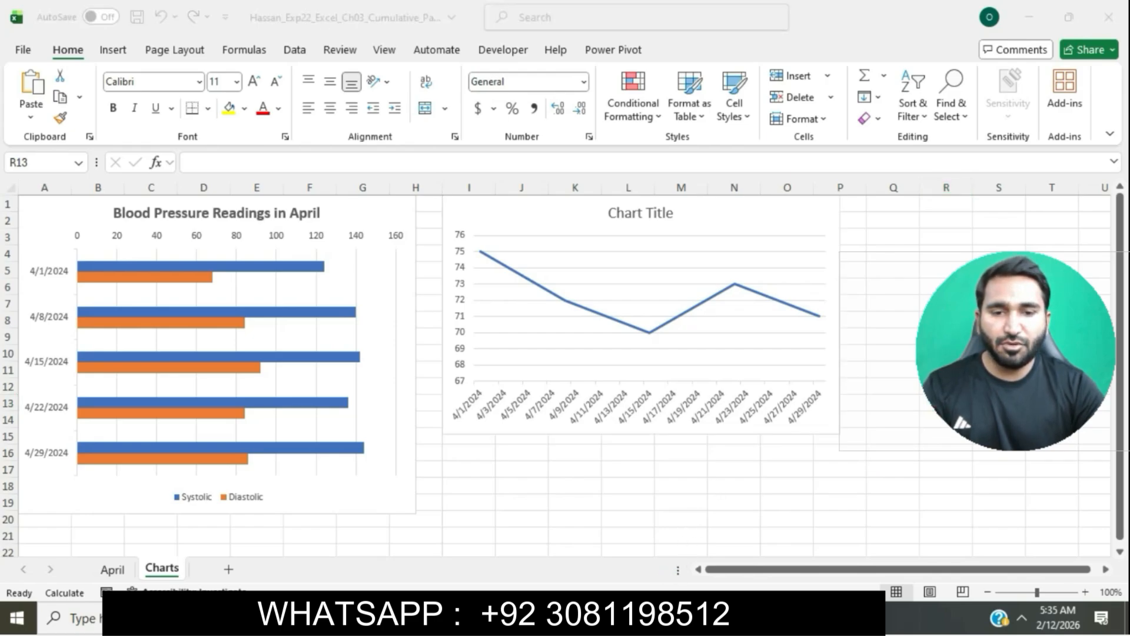
click(575, 318)
scroll(575, 318, down, 3)
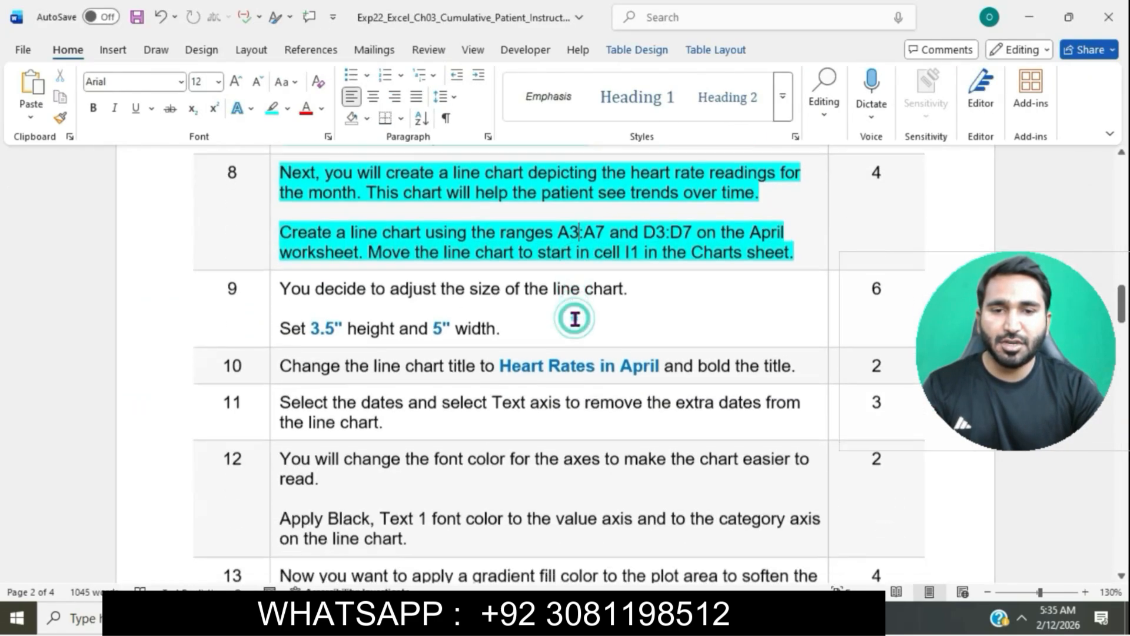
click(275, 268)
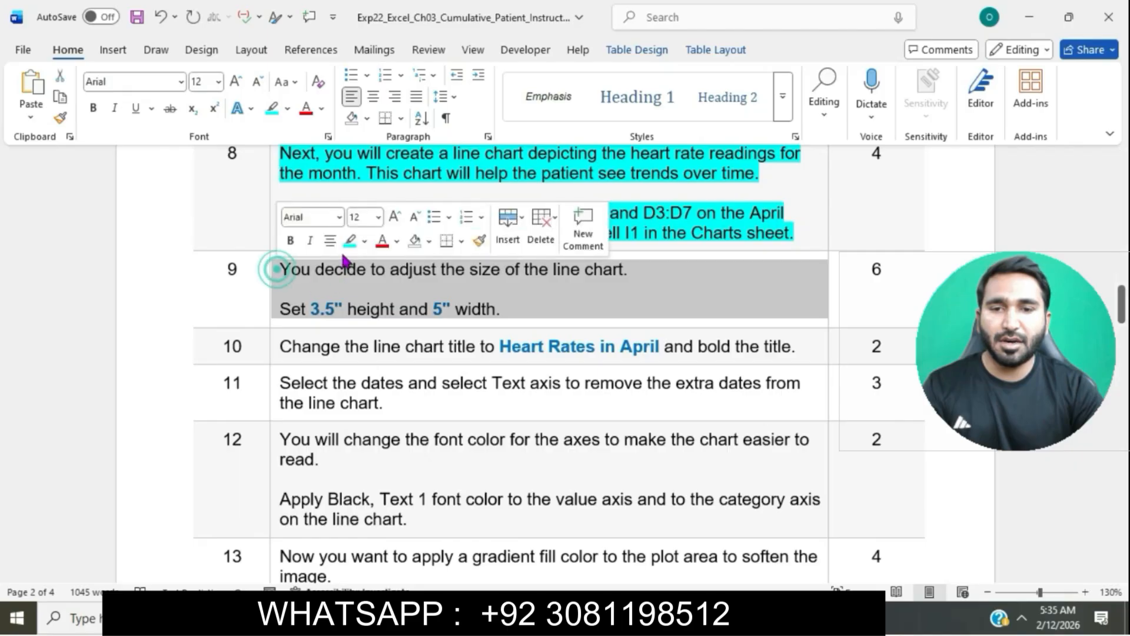
click(347, 244)
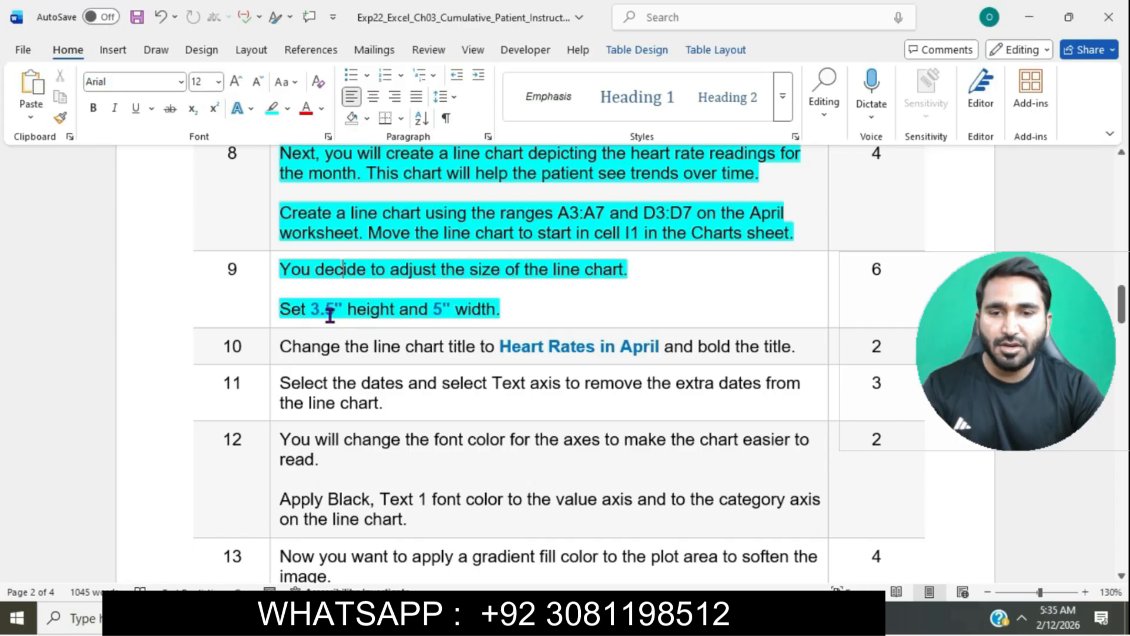
Step: Set the line chart's height to 3.5" with its width at 5"
click(280, 308)
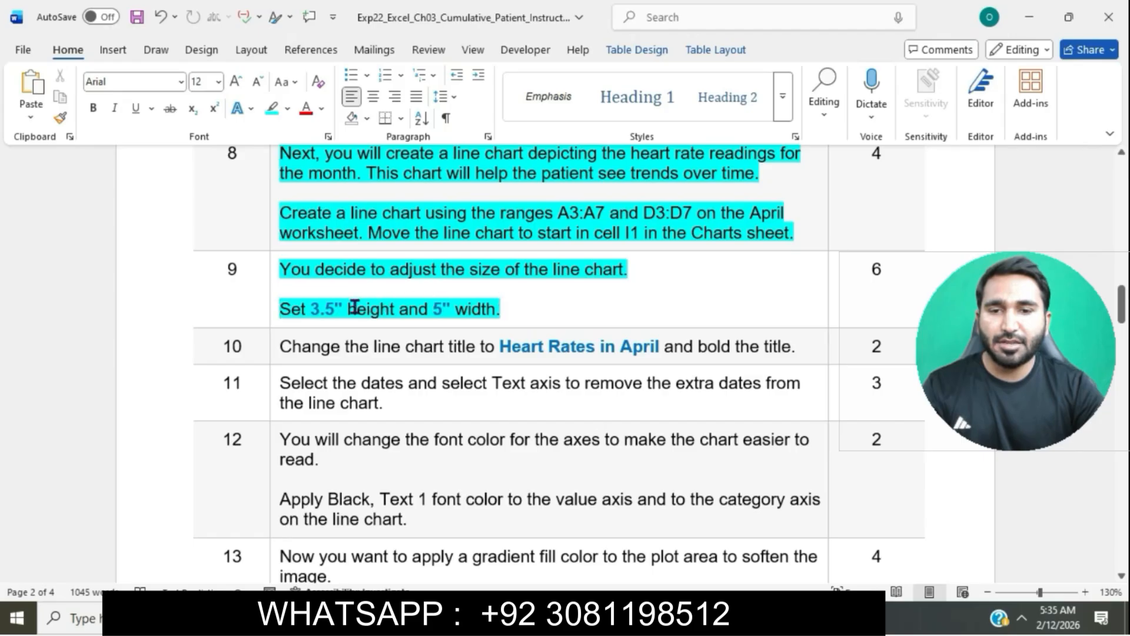
drag(288, 308, 512, 308)
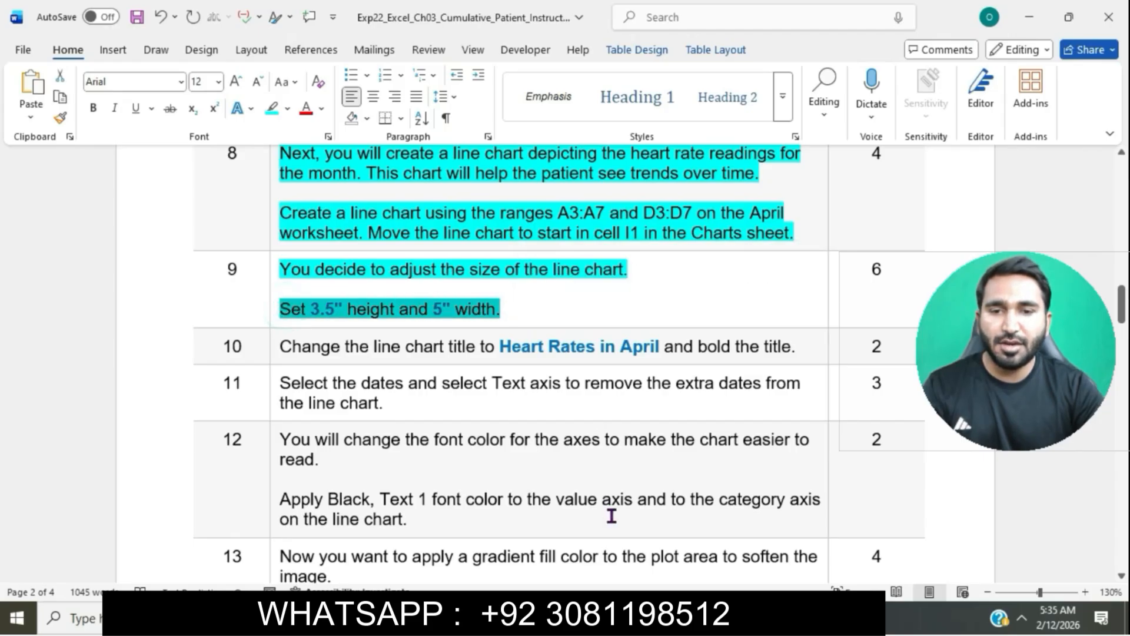
key(alt+Tab)
click(489, 209)
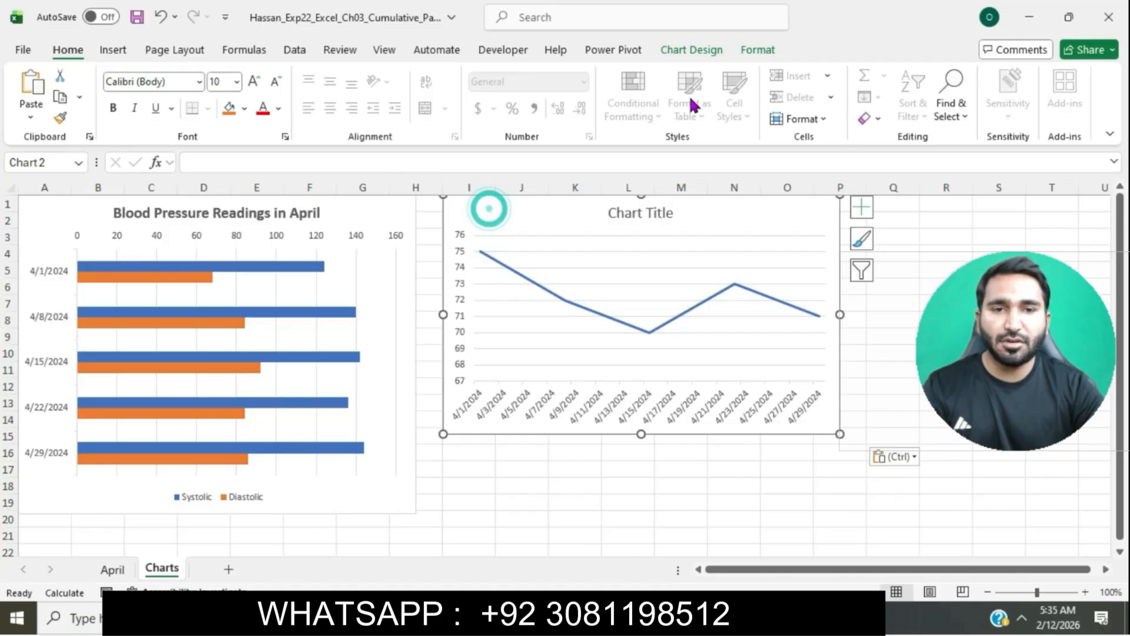
click(756, 50)
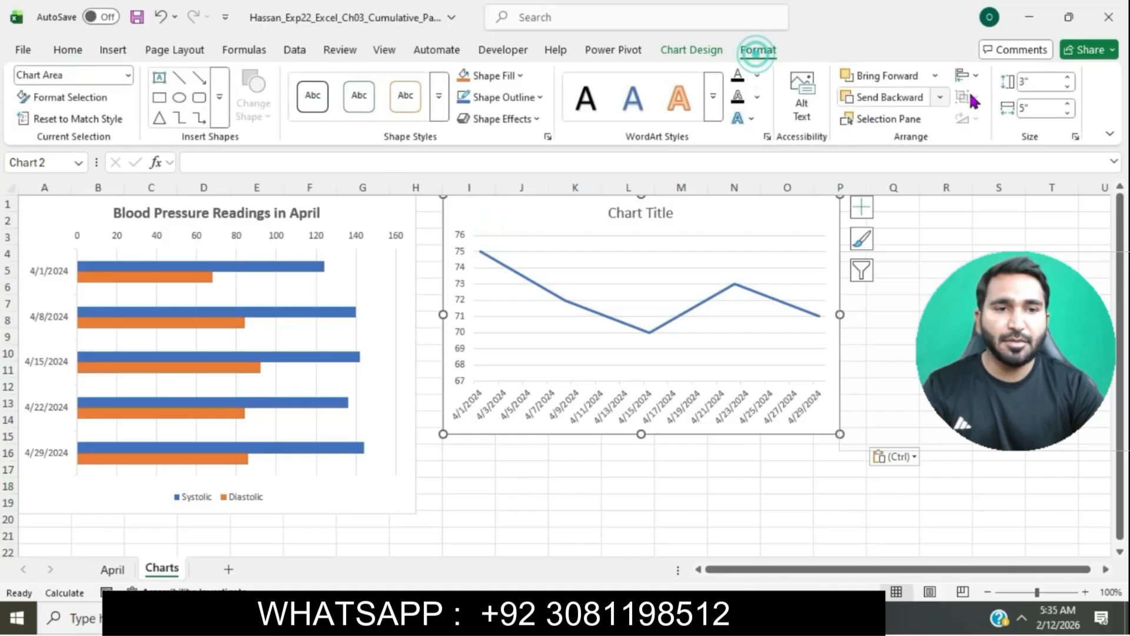
click(1067, 78)
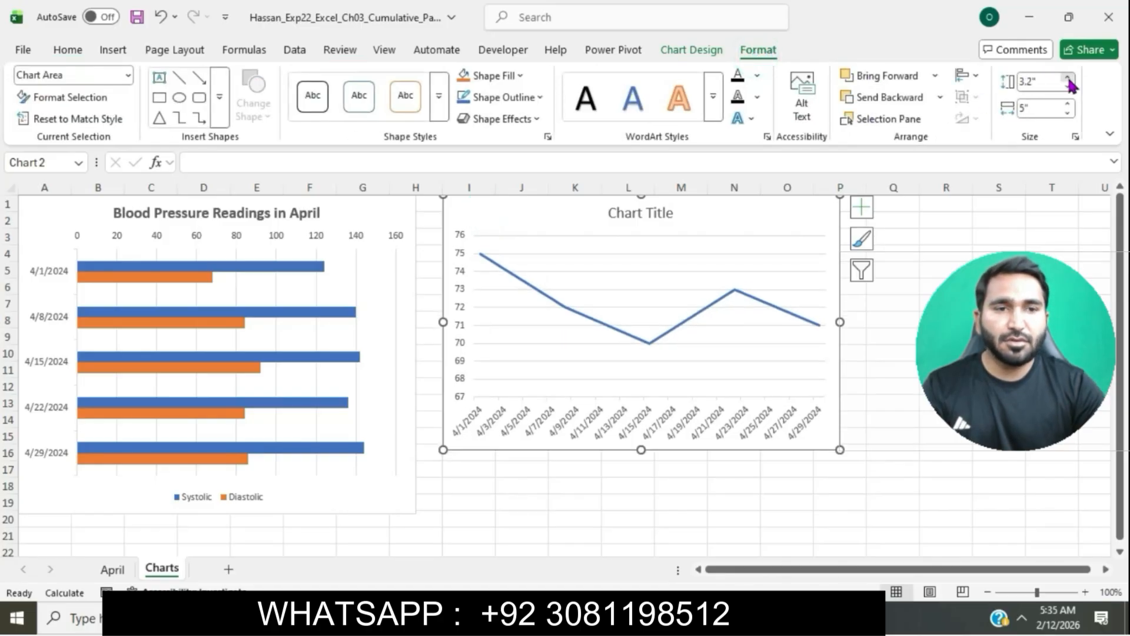
click(1067, 78)
click(1067, 77)
click(1067, 78)
click(1067, 78)
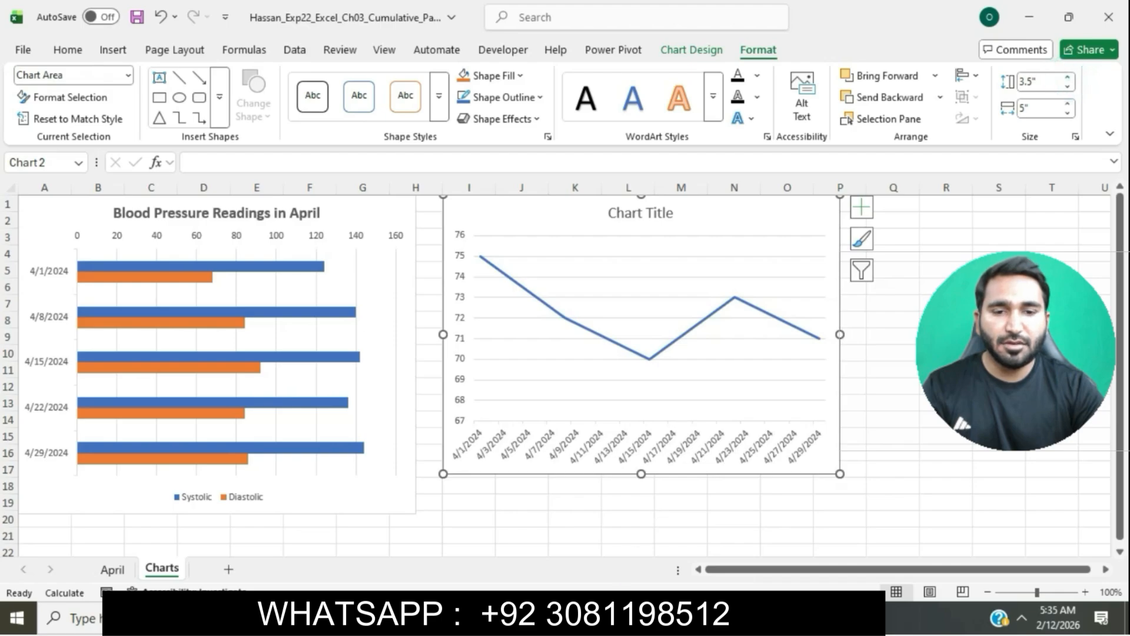
click(529, 617)
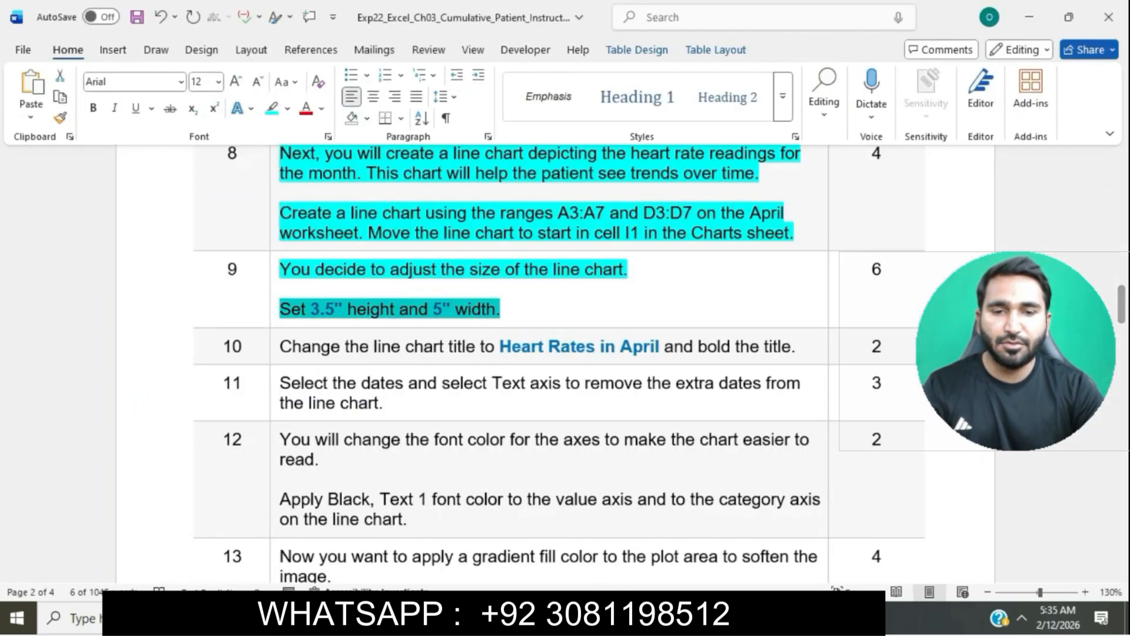
click(565, 617)
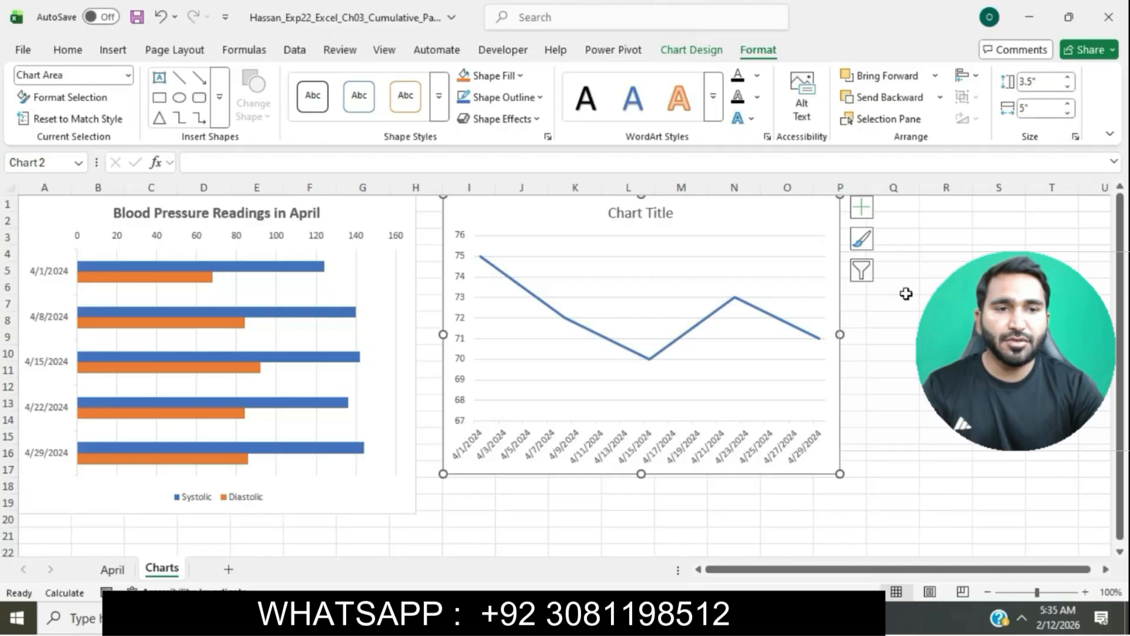
click(946, 337)
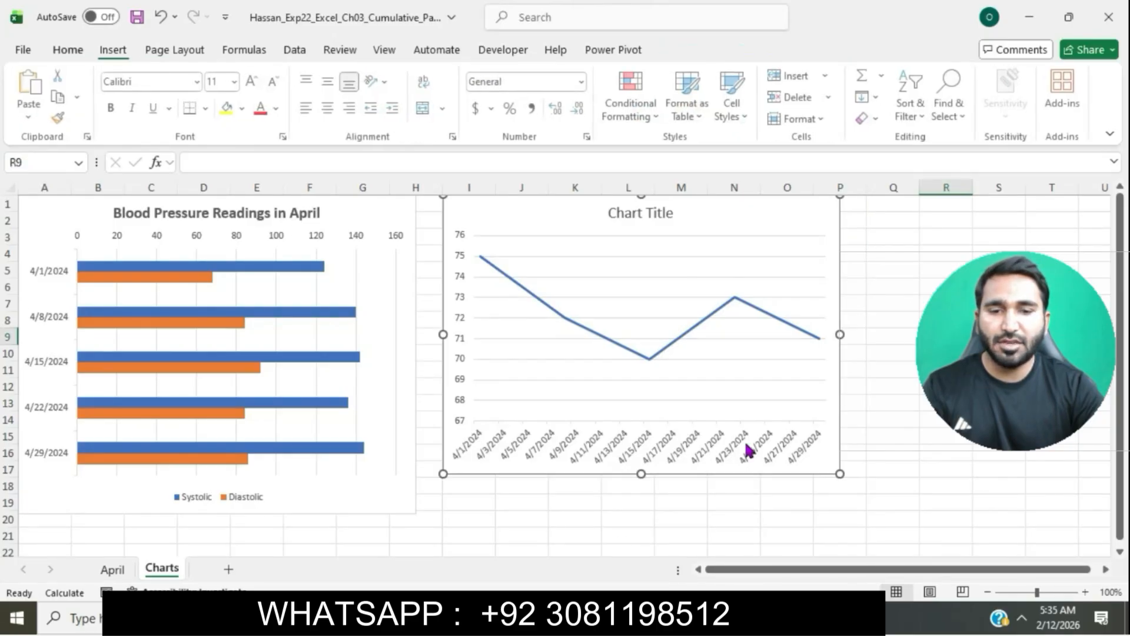
click(594, 617)
click(567, 309)
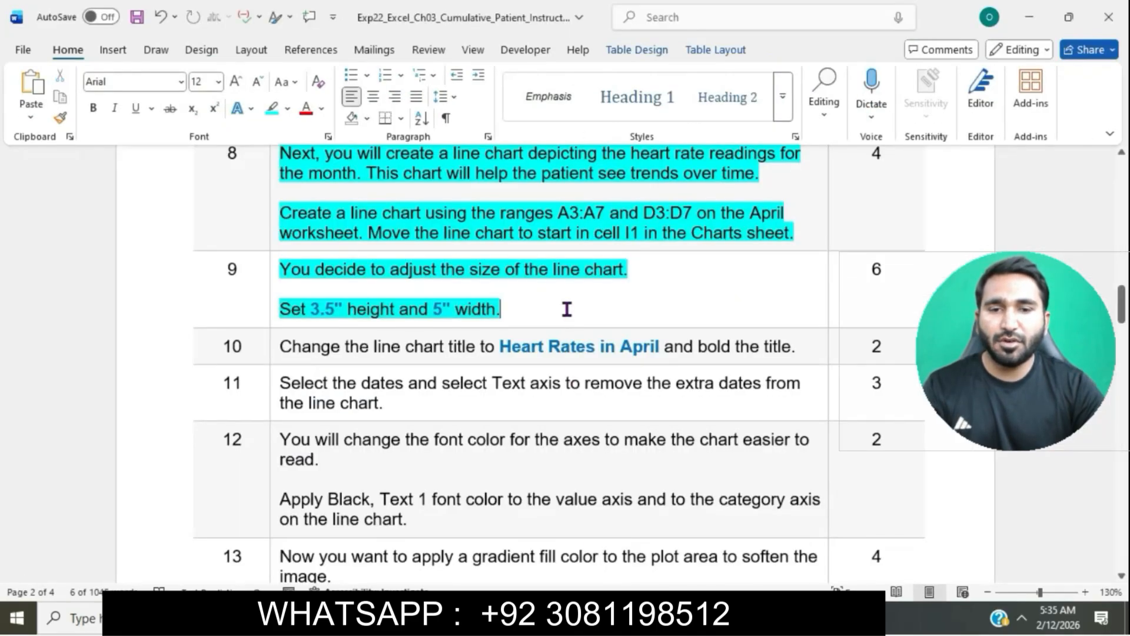
Step: Highlight the step 10 instruction text in turquoise in the instructions document
scroll(567, 308, down, 3)
click(273, 184)
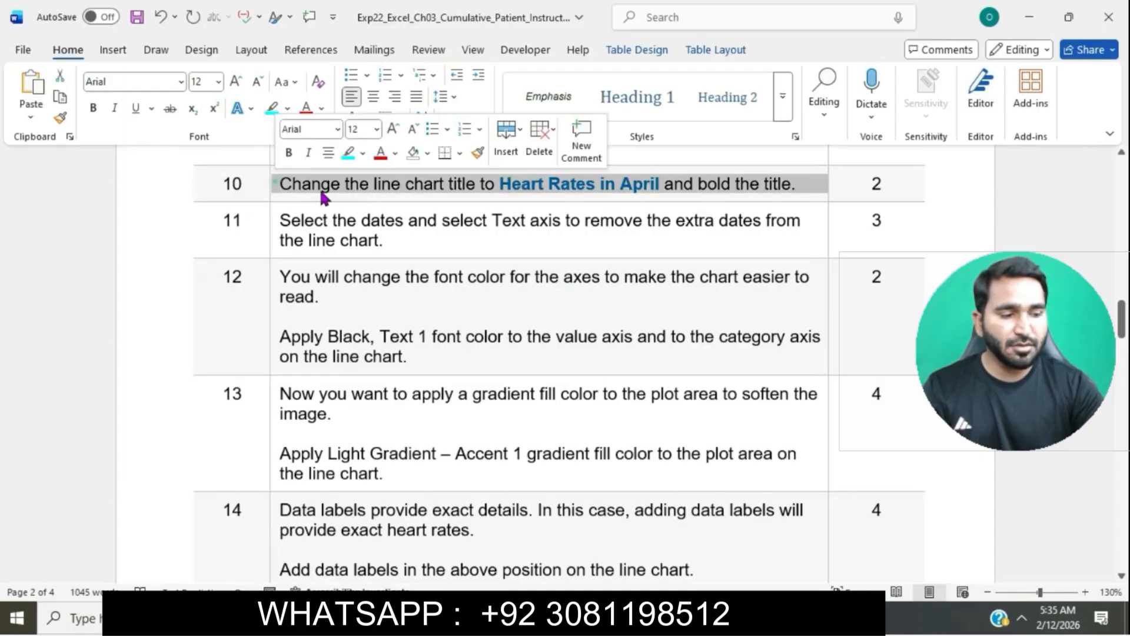
click(348, 153)
Step: Copy the text Heart Rates in April from the instructions and paste it as the line chart's title
scroll(350, 184, up, 1)
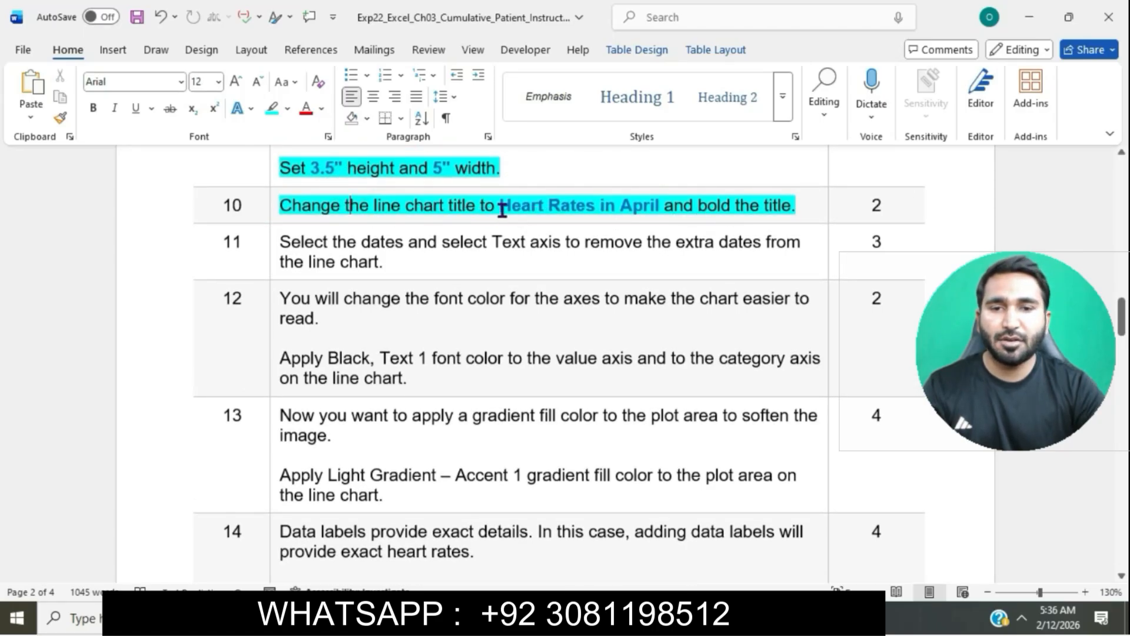
drag(504, 205, 661, 211)
key(ctrl+c)
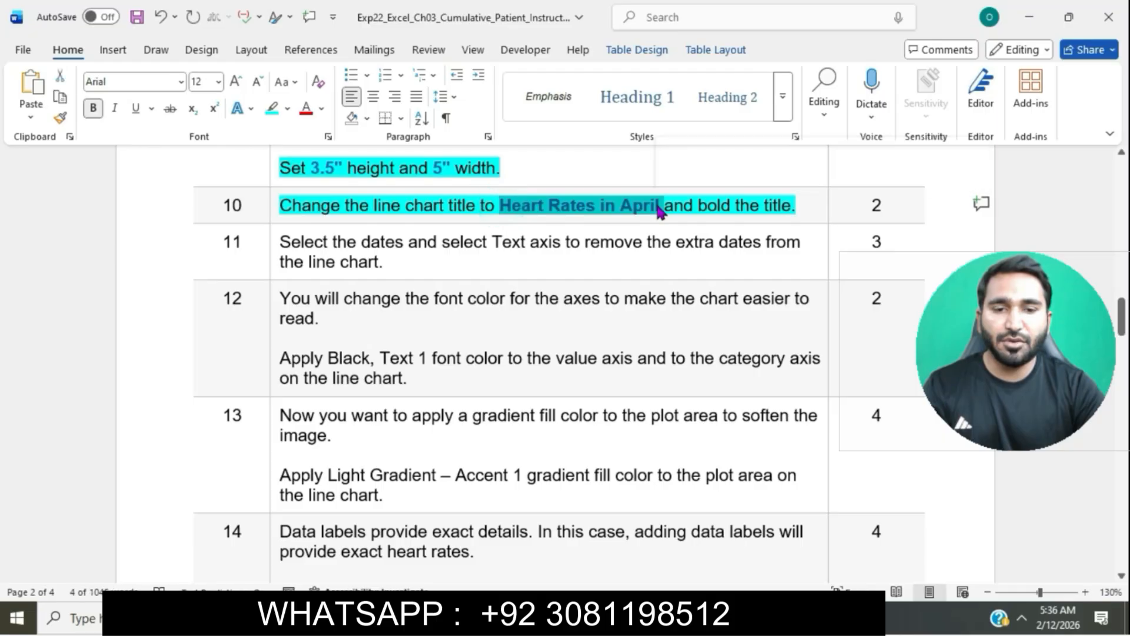
key(alt+Tab)
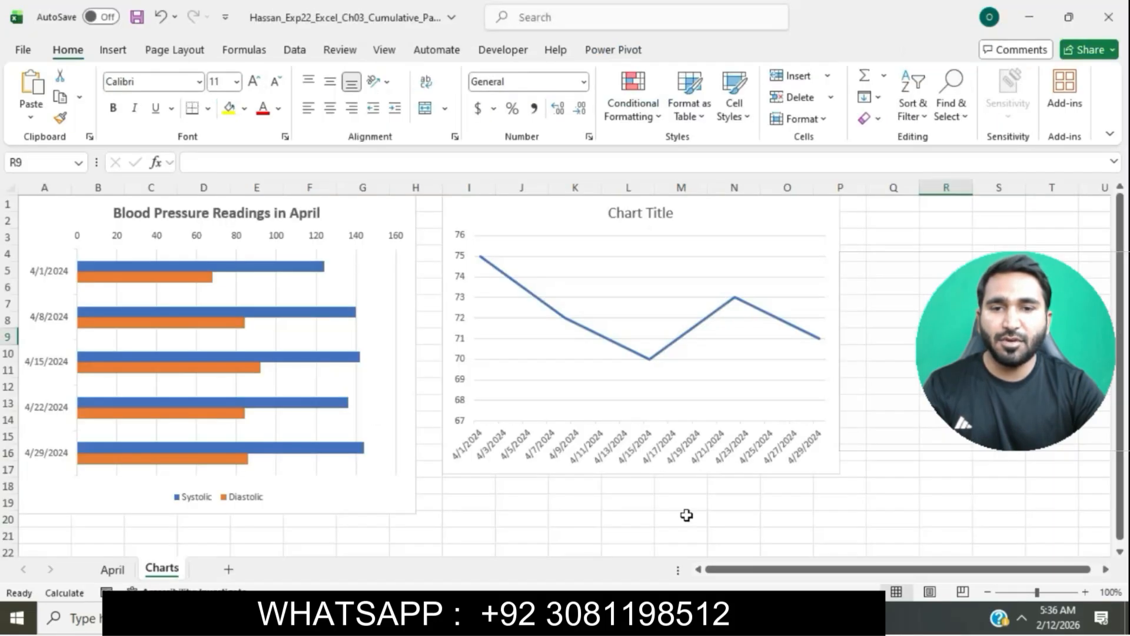
click(652, 217)
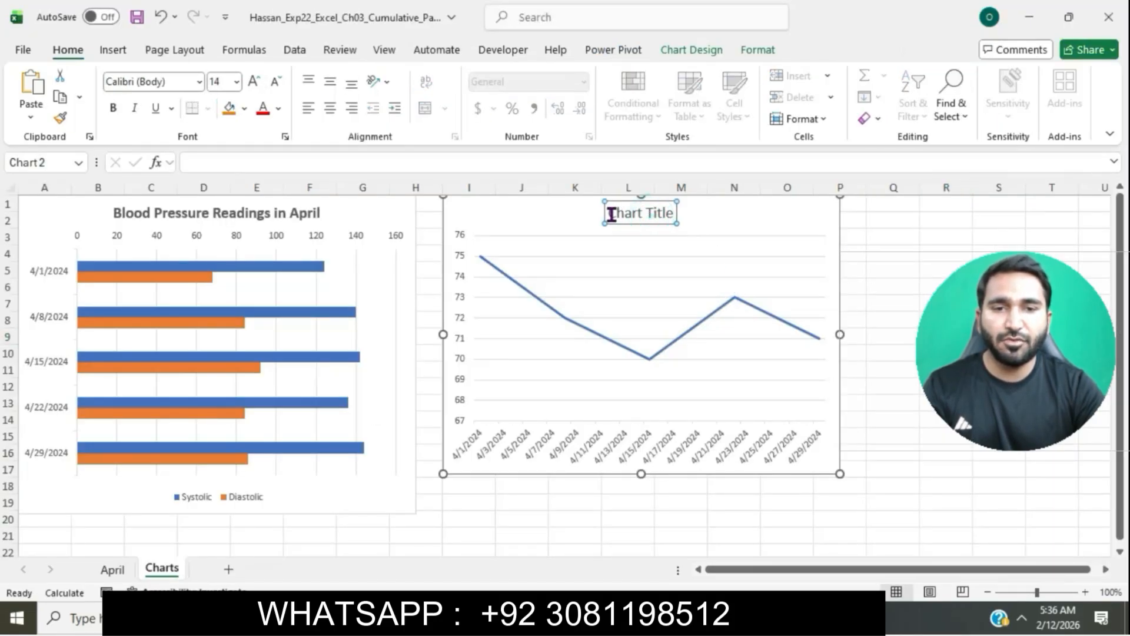
drag(613, 213, 694, 212)
key(ctrl+v)
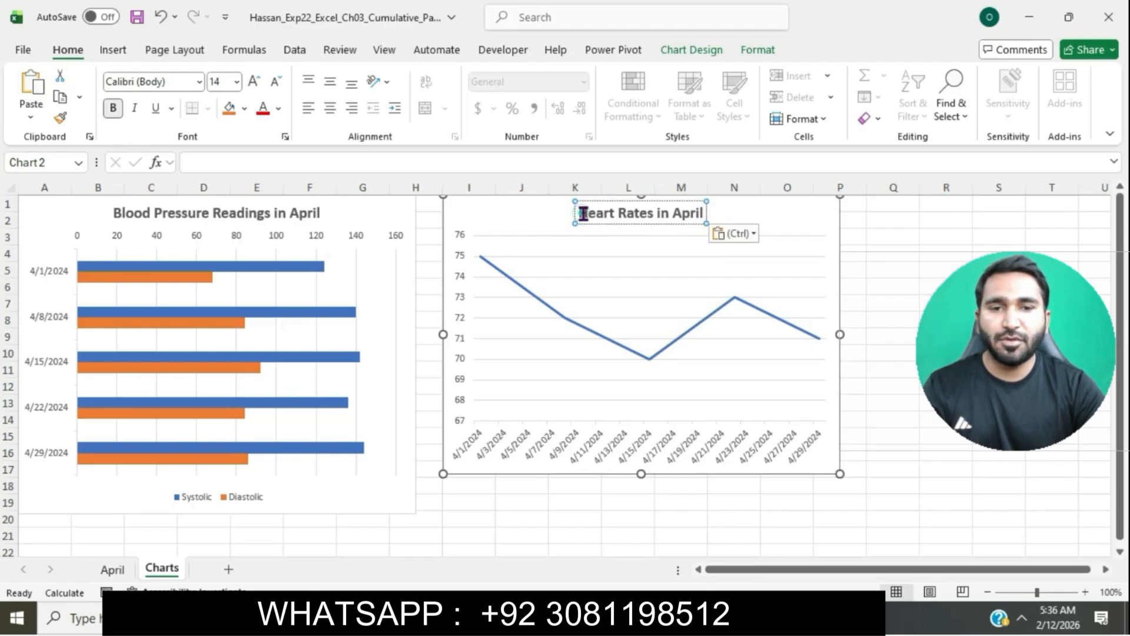
Step: Bold the line chart title Heart Rates in April
drag(581, 213, 730, 217)
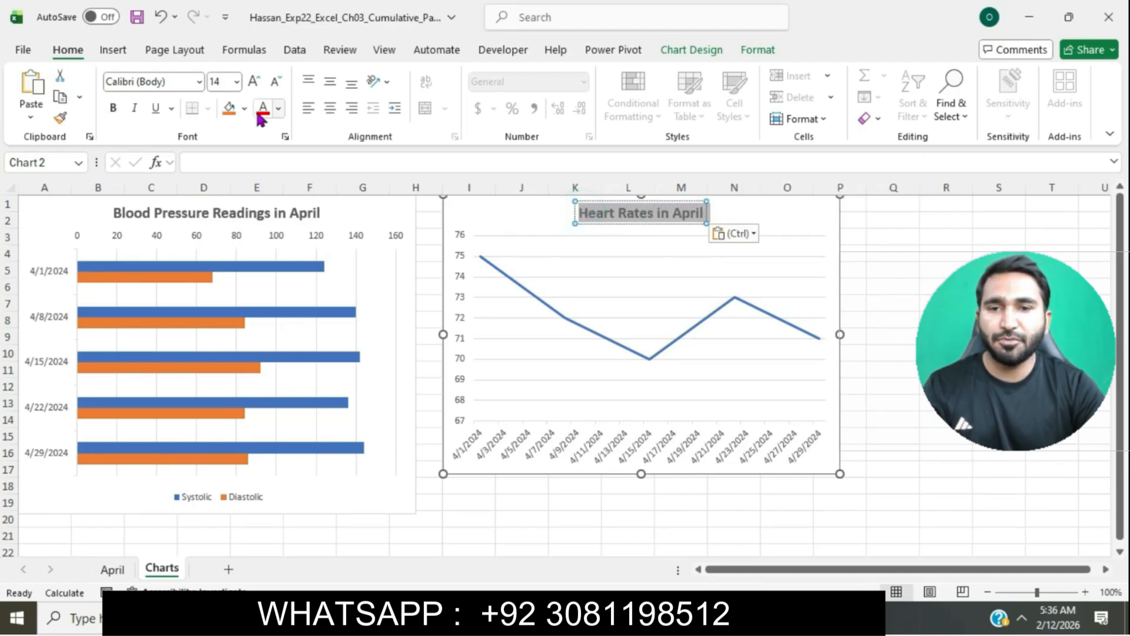
click(112, 110)
click(912, 469)
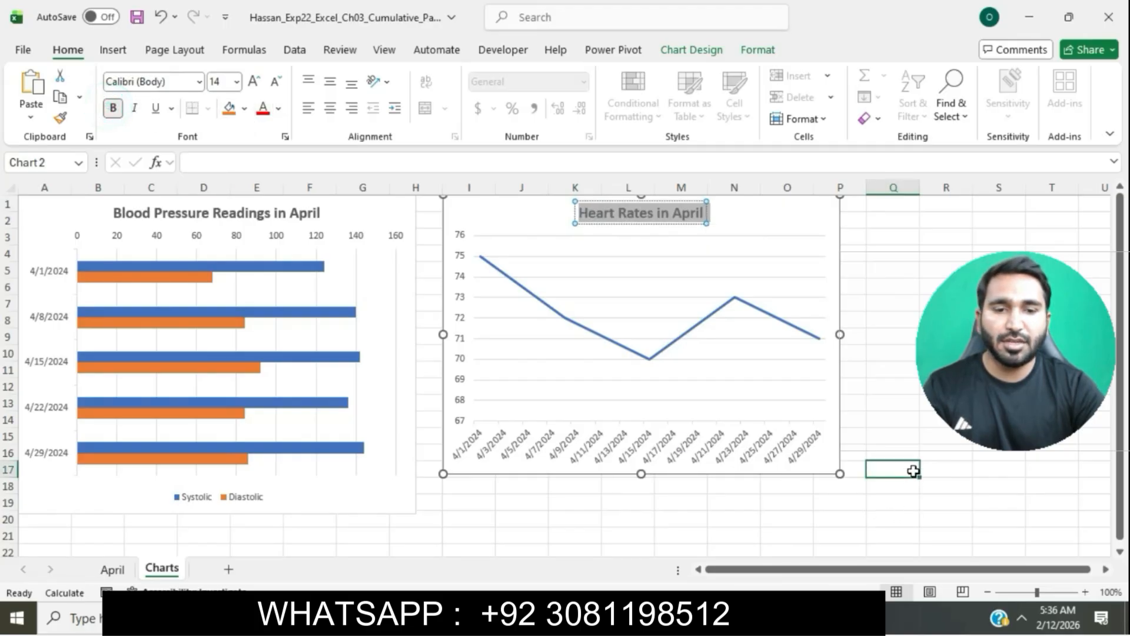
Step: Highlight the step 11 instruction text in turquoise in the instructions document
key(alt+Tab)
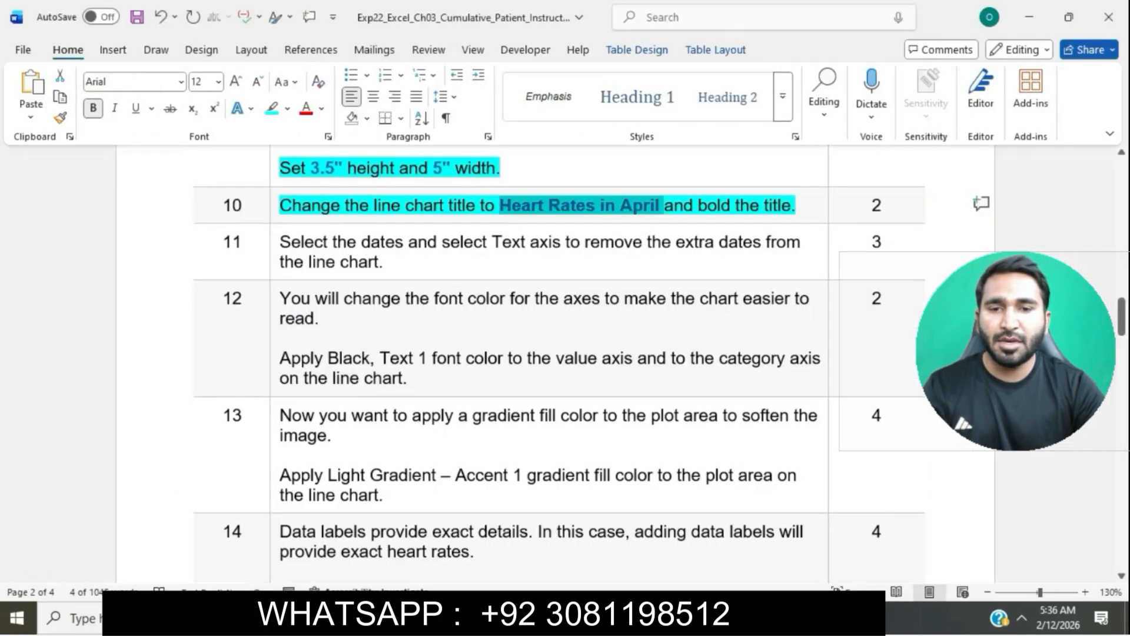
click(583, 240)
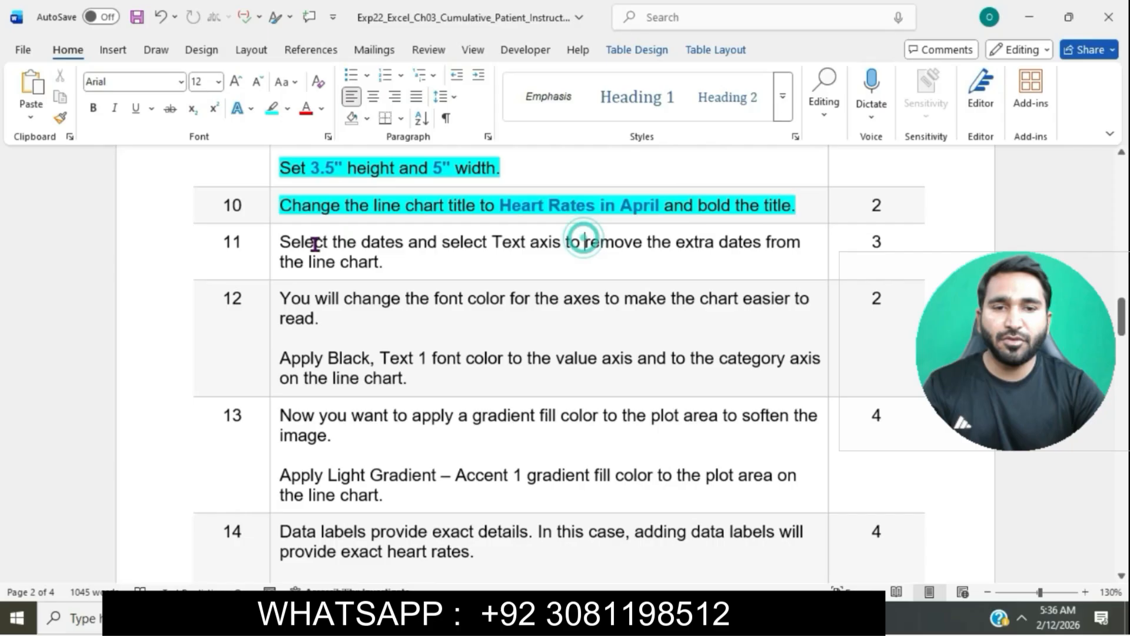
click(273, 243)
click(349, 216)
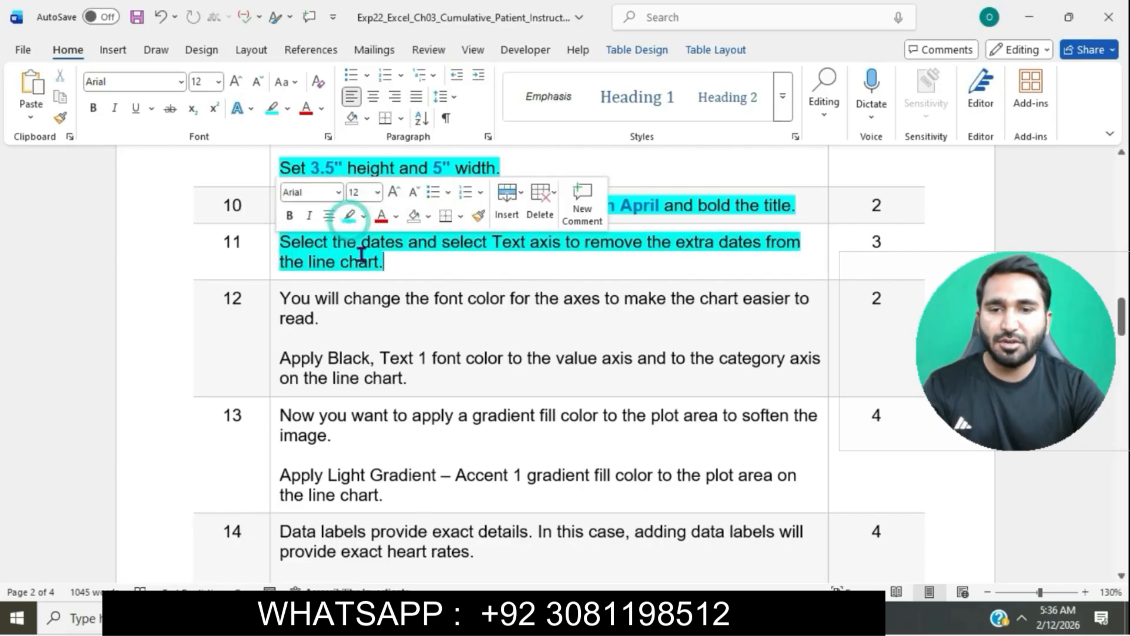
click(361, 260)
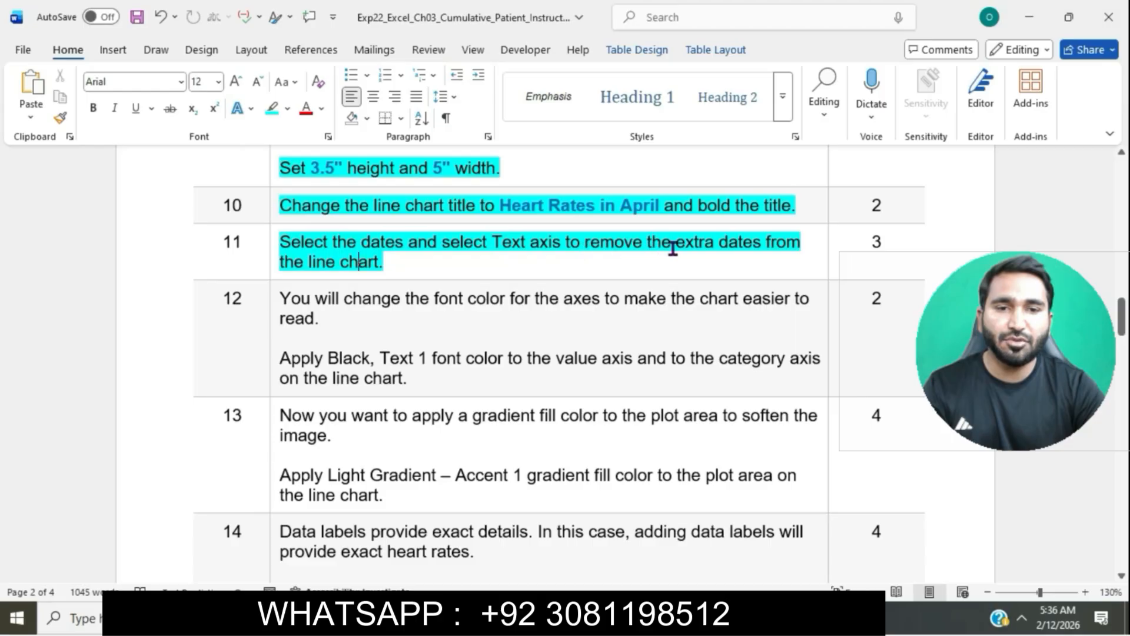
triple_click(286, 241)
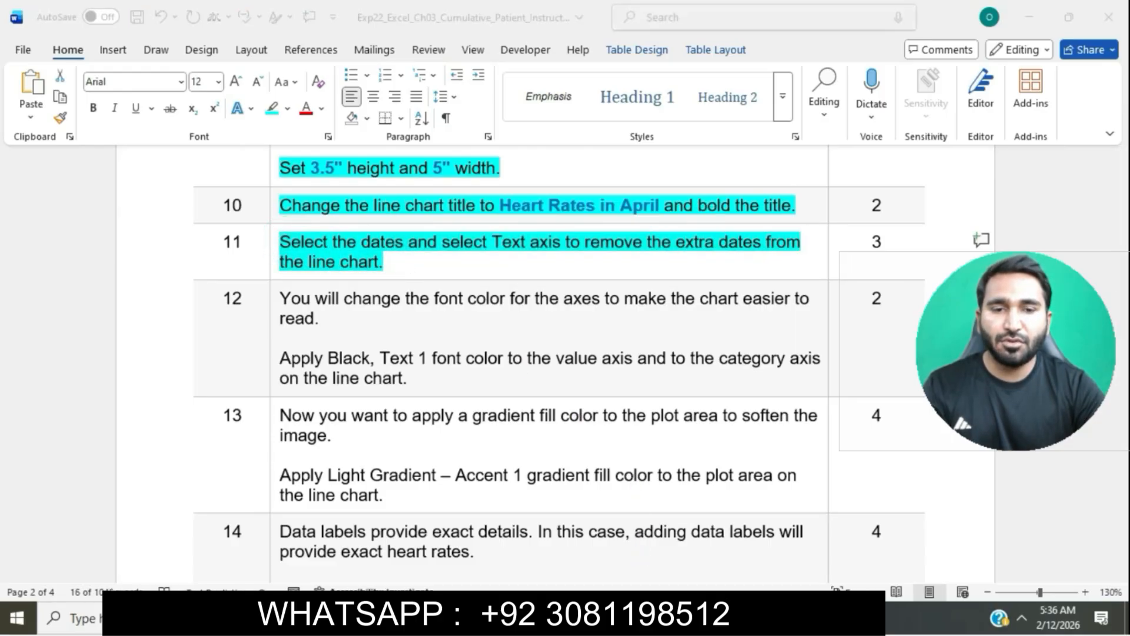
Step: Set the line chart's date category axis to Text axis in the axis formatting options
key(alt+Tab)
click(565, 449)
right_click(566, 449)
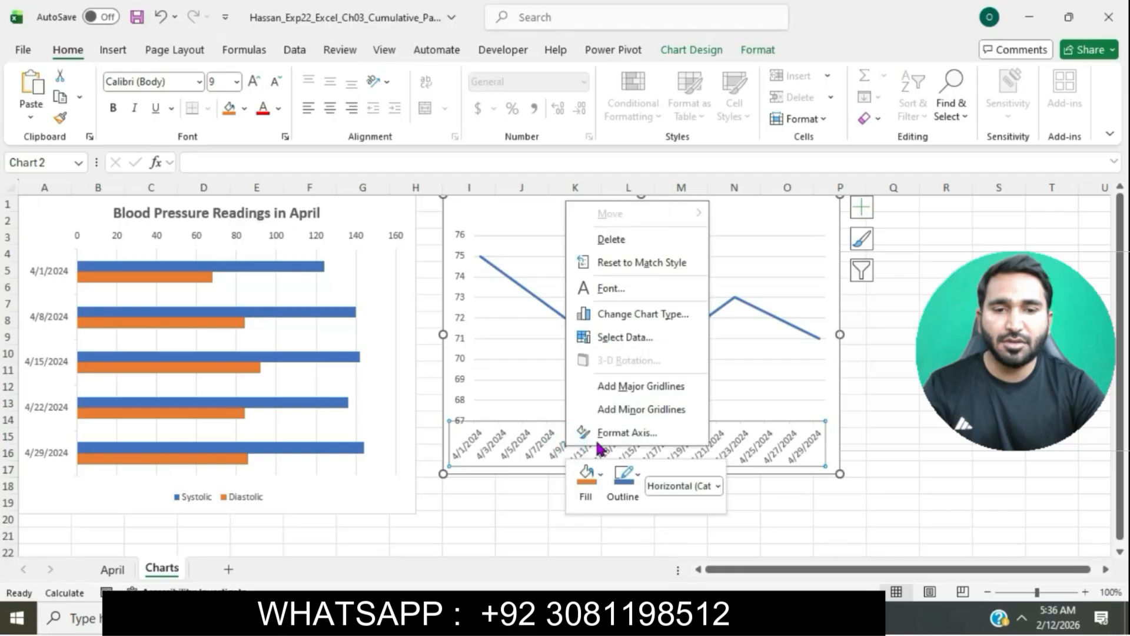
click(610, 439)
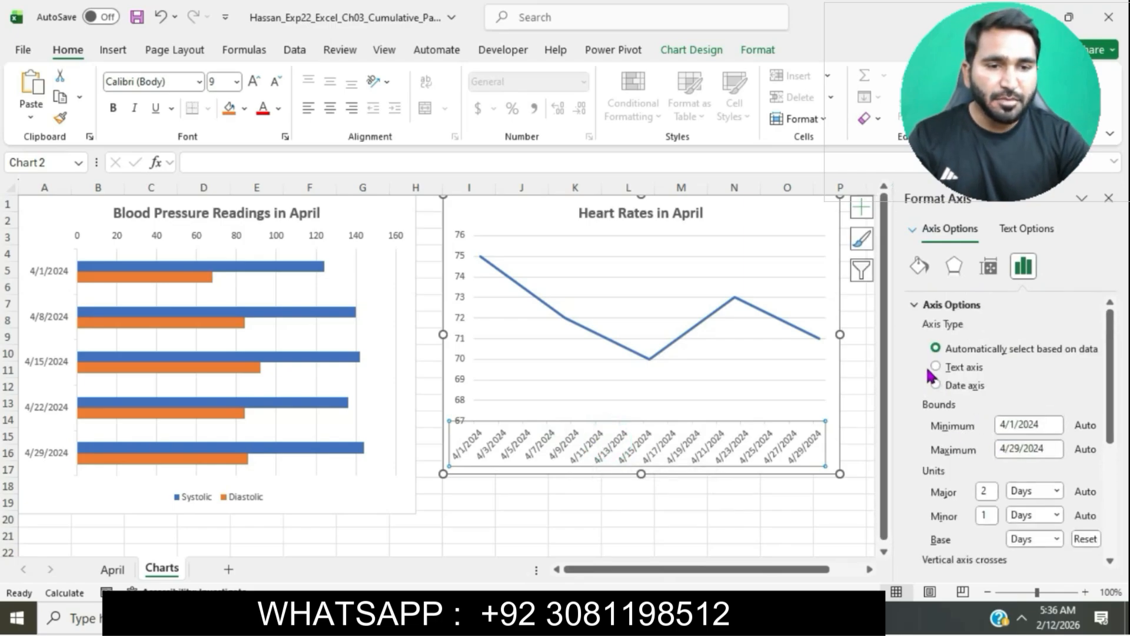
click(935, 367)
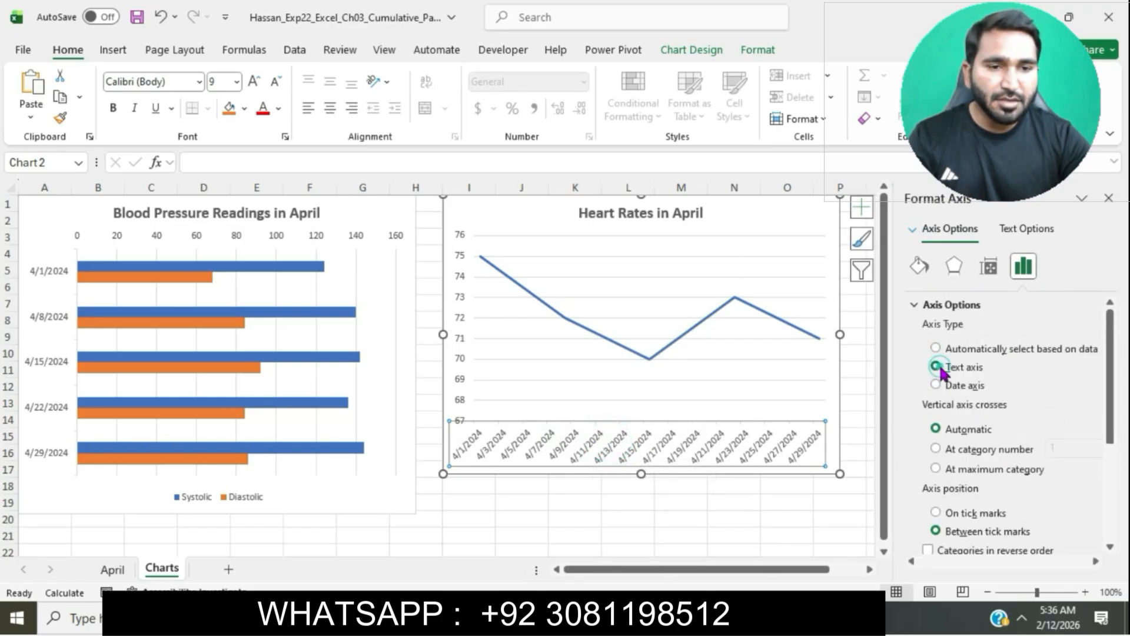
click(784, 503)
Step: Highlight the step 12 instruction text in turquoise in the instructions document
key(alt+Tab)
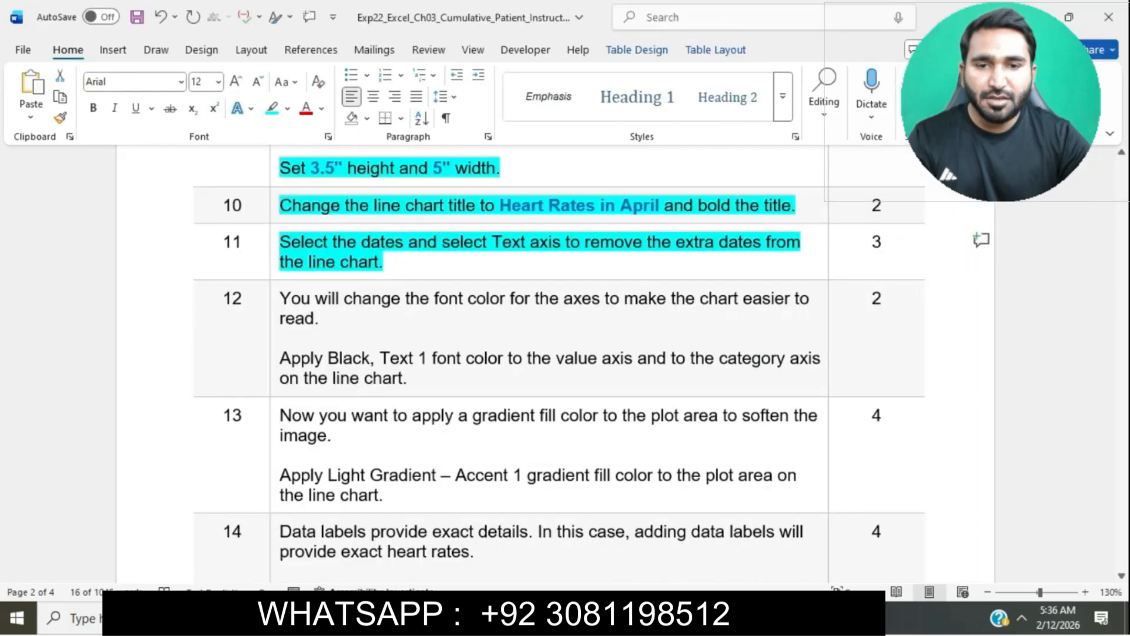
scroll(562, 261, down, 2)
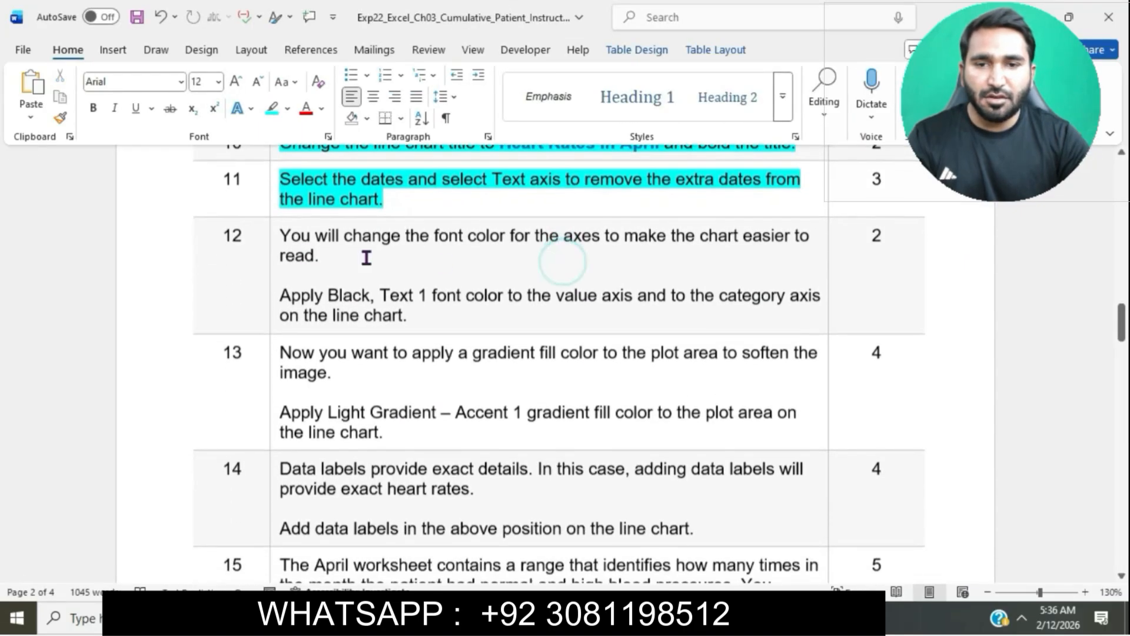
click(275, 240)
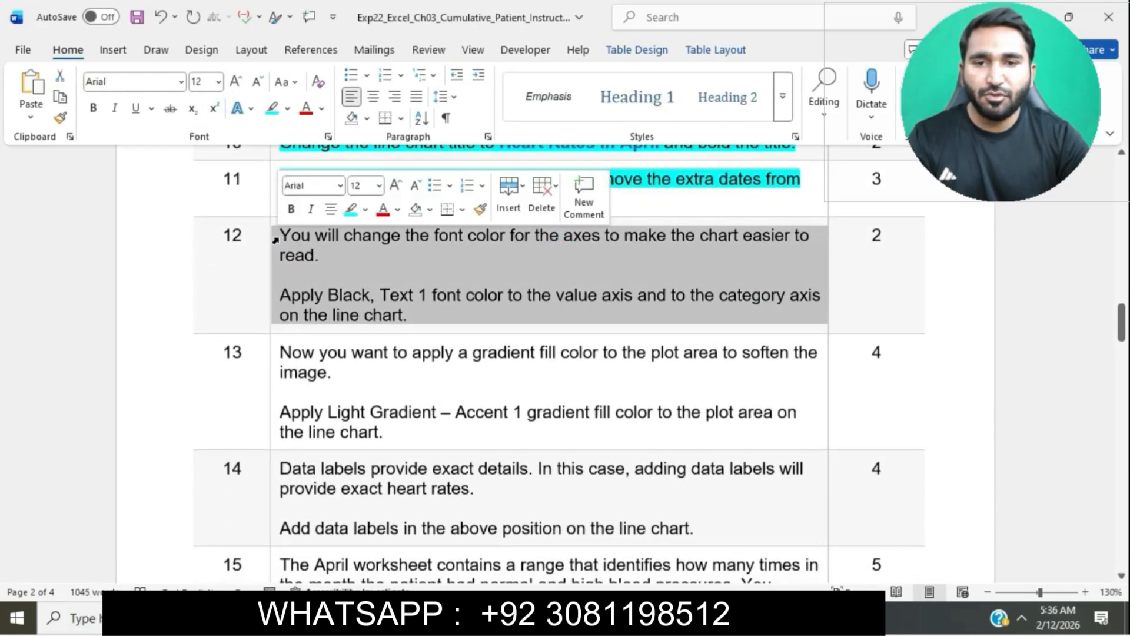
click(351, 209)
click(347, 253)
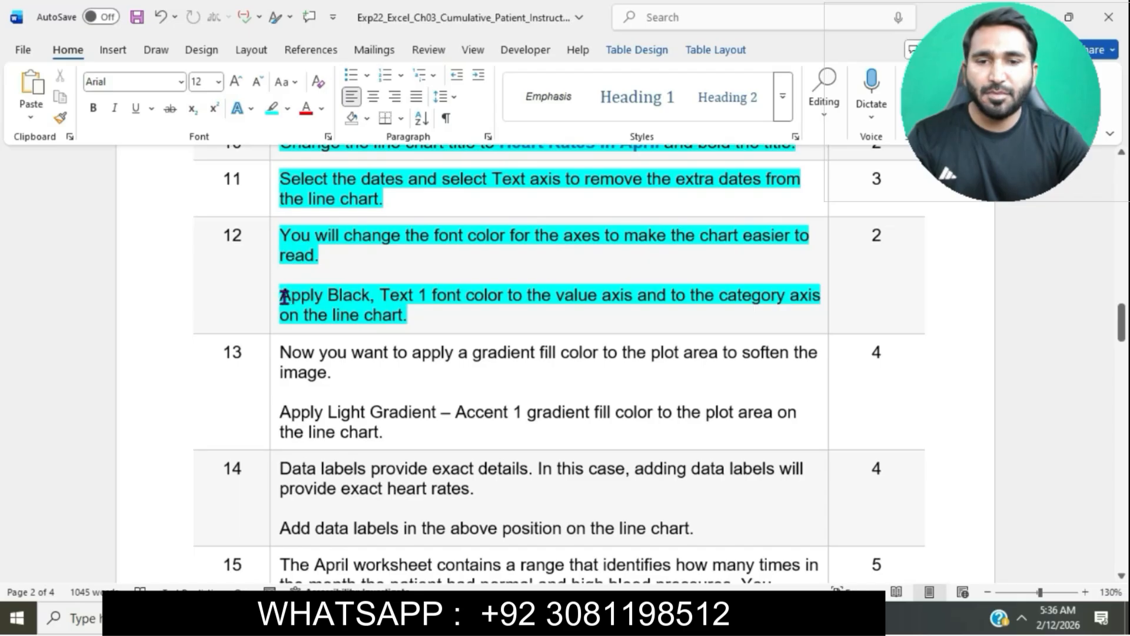
Step: Apply Black, Text 1 font color to the line chart's value axis
drag(283, 296, 635, 298)
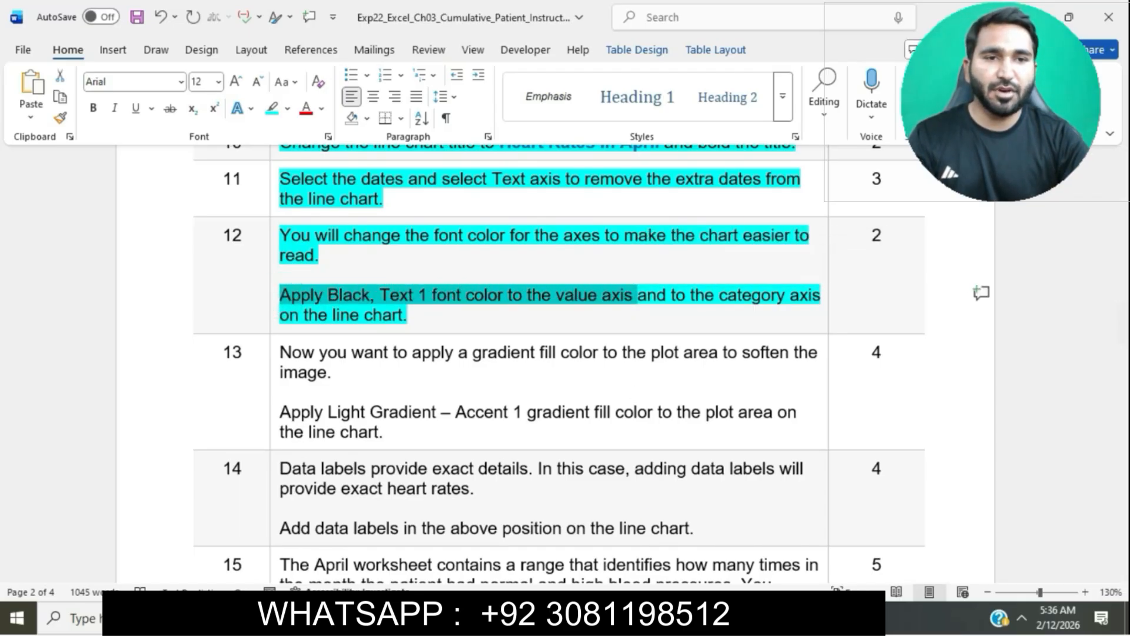
key(alt+Tab)
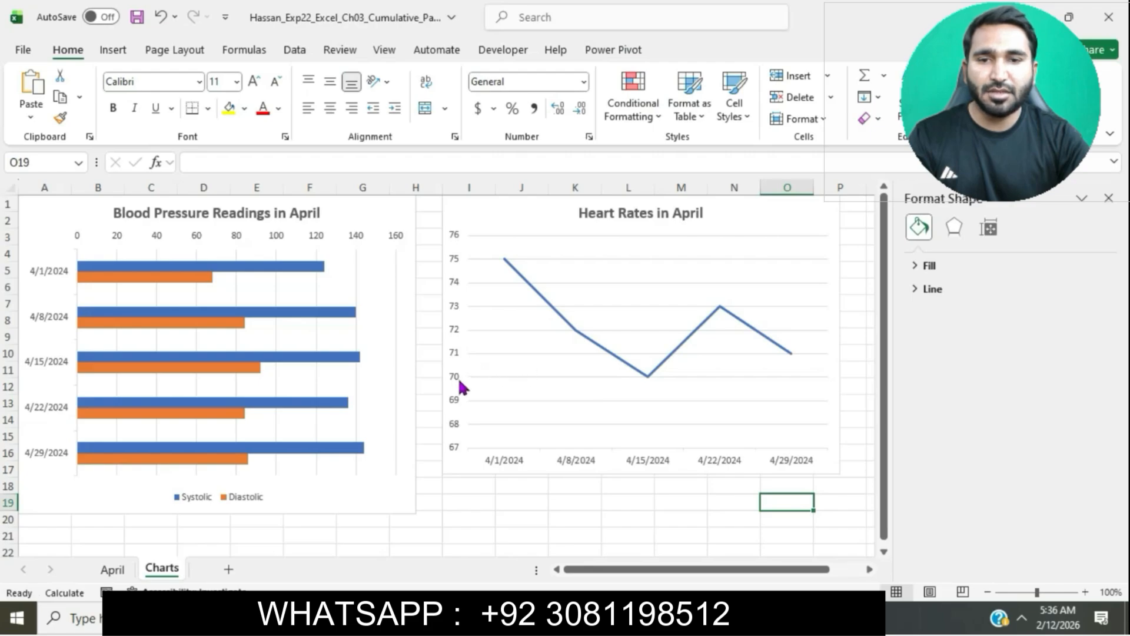
double_click(455, 383)
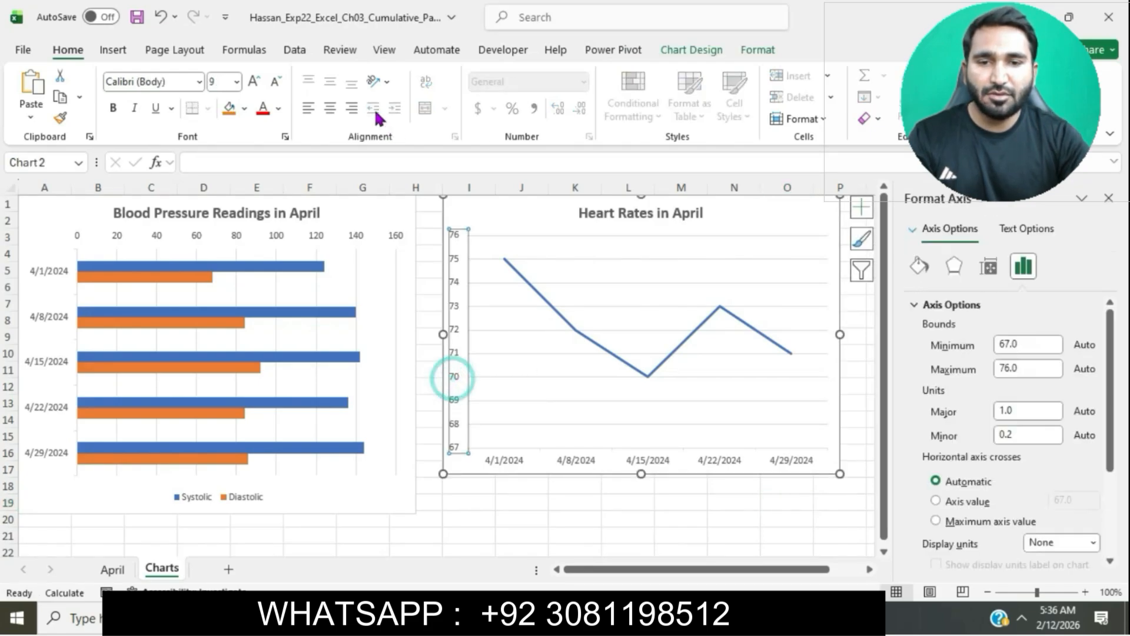
click(280, 108)
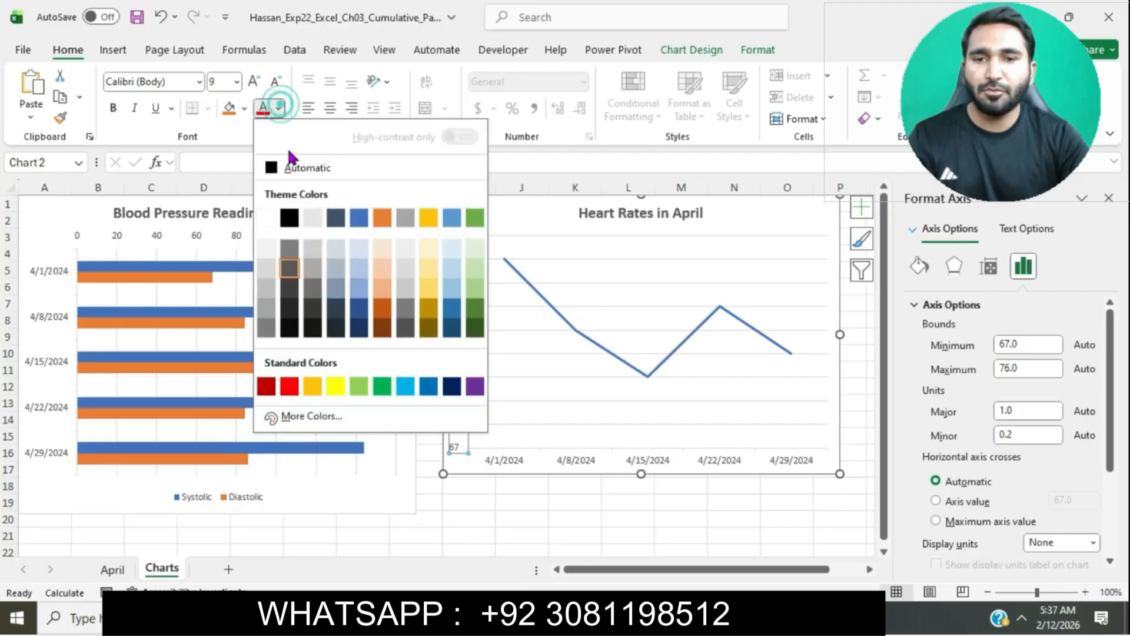
click(295, 223)
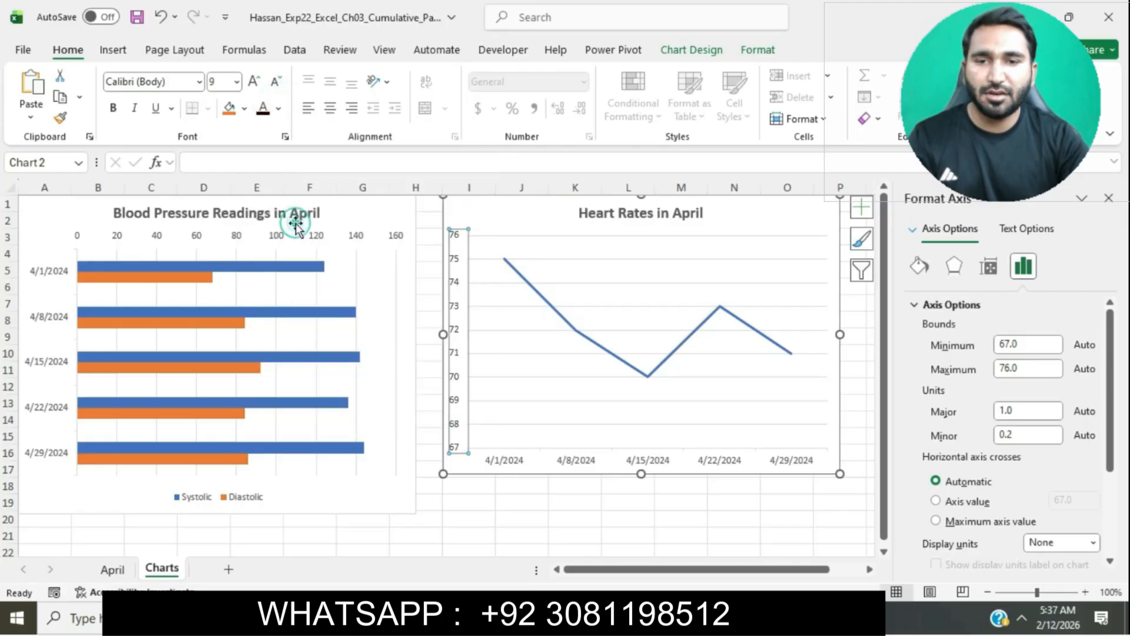
Step: Apply Black, Text 1 font color to the line chart's category axis and close the Format Axis pane
key(alt+Tab)
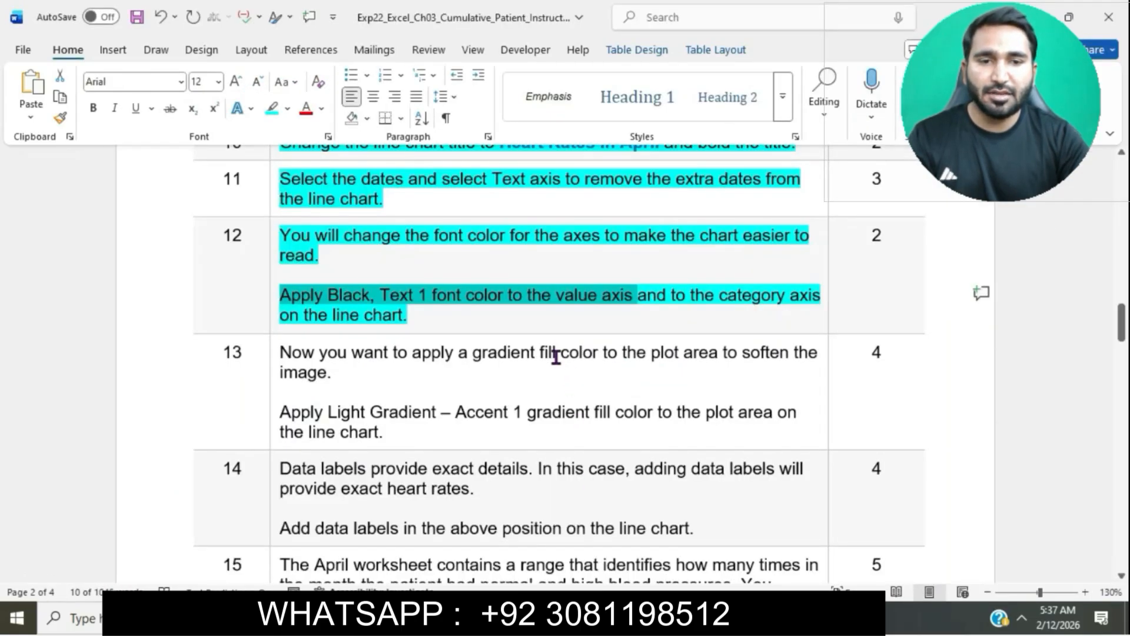
drag(647, 297, 676, 315)
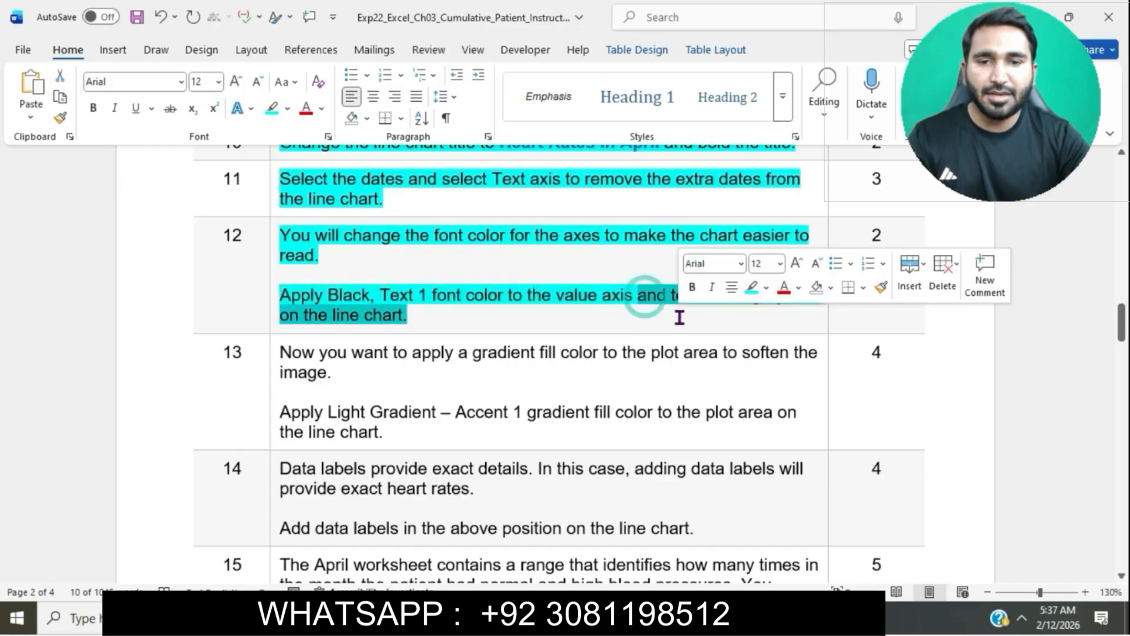
key(alt+Tab)
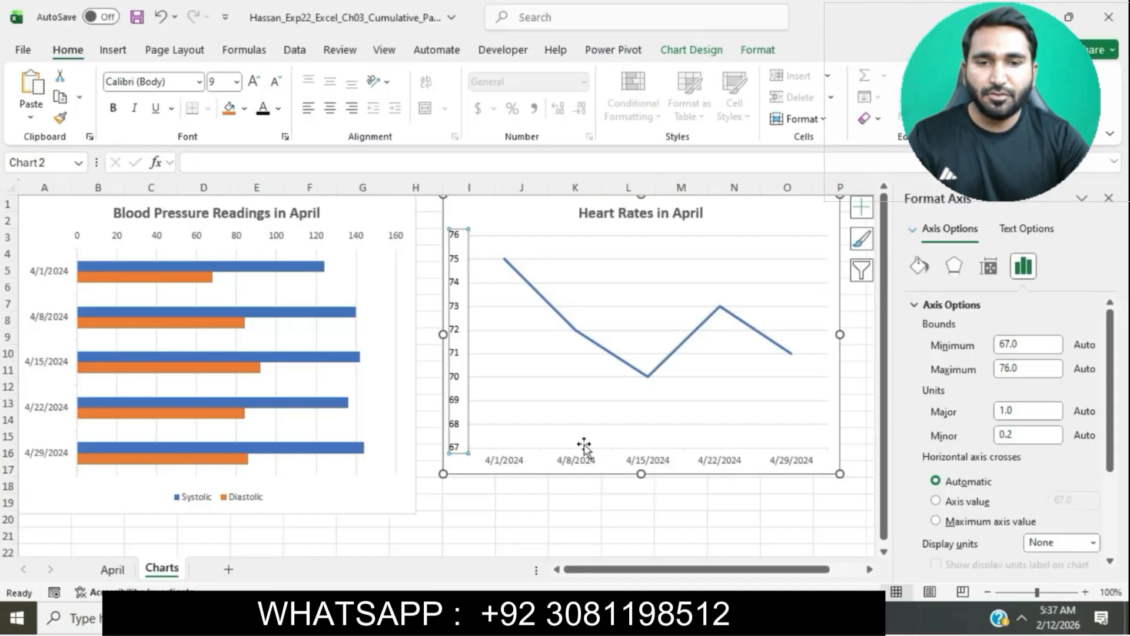
click(573, 462)
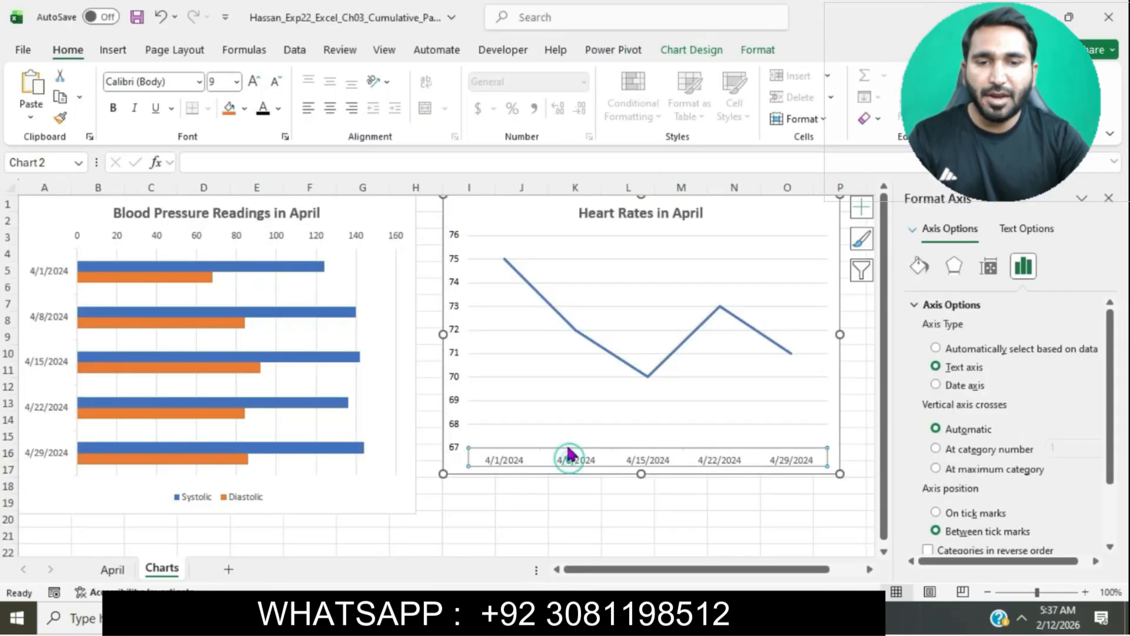
click(278, 108)
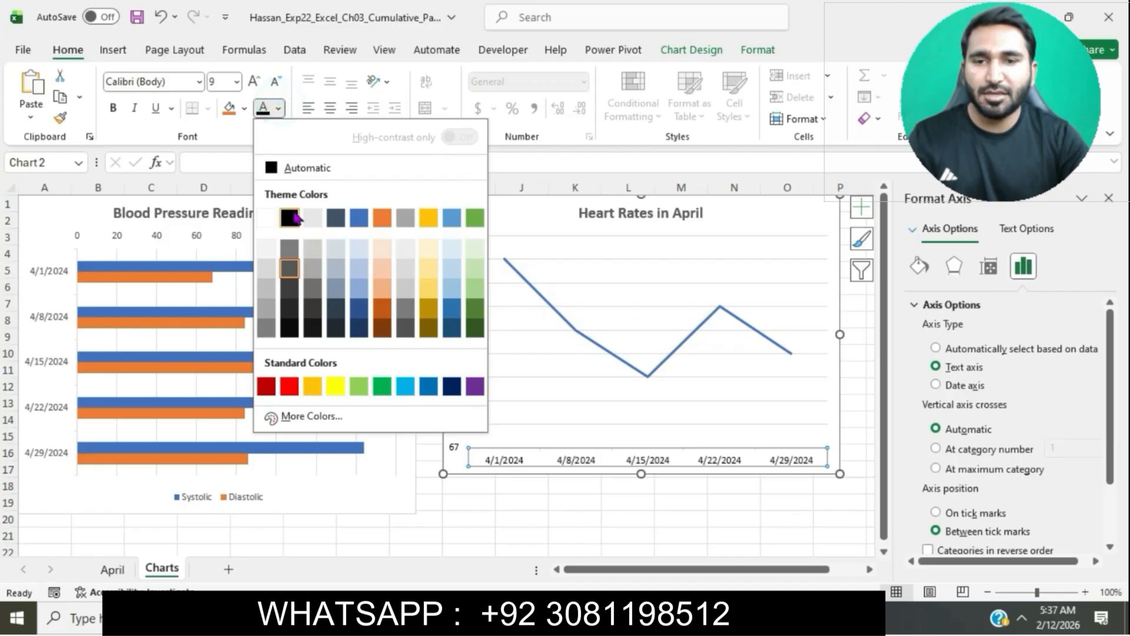
click(289, 216)
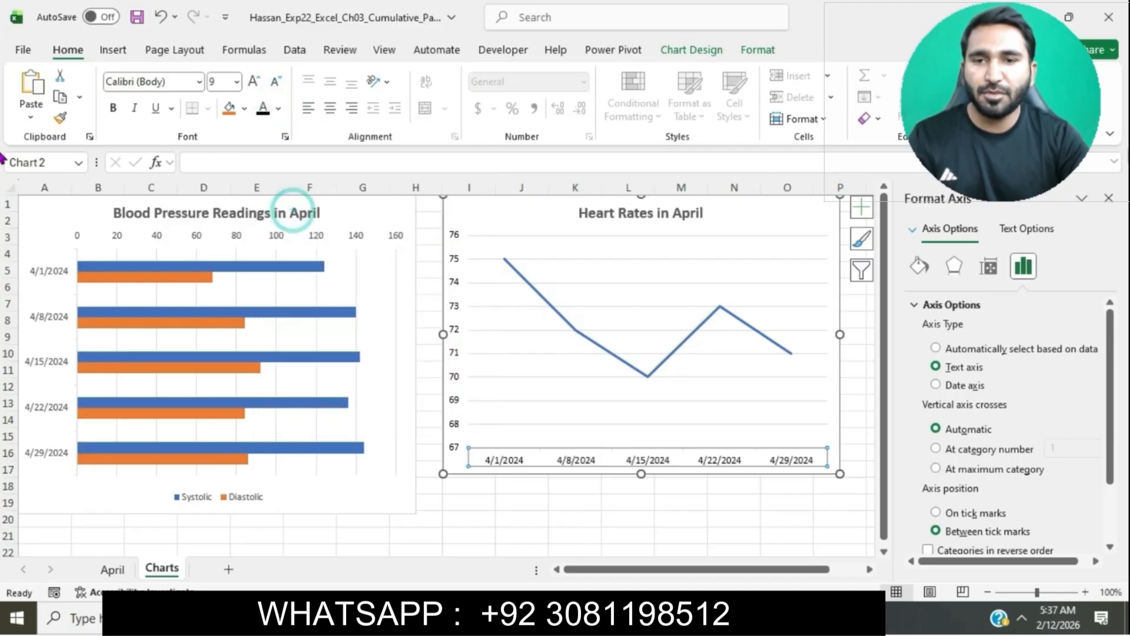
click(1107, 199)
click(995, 372)
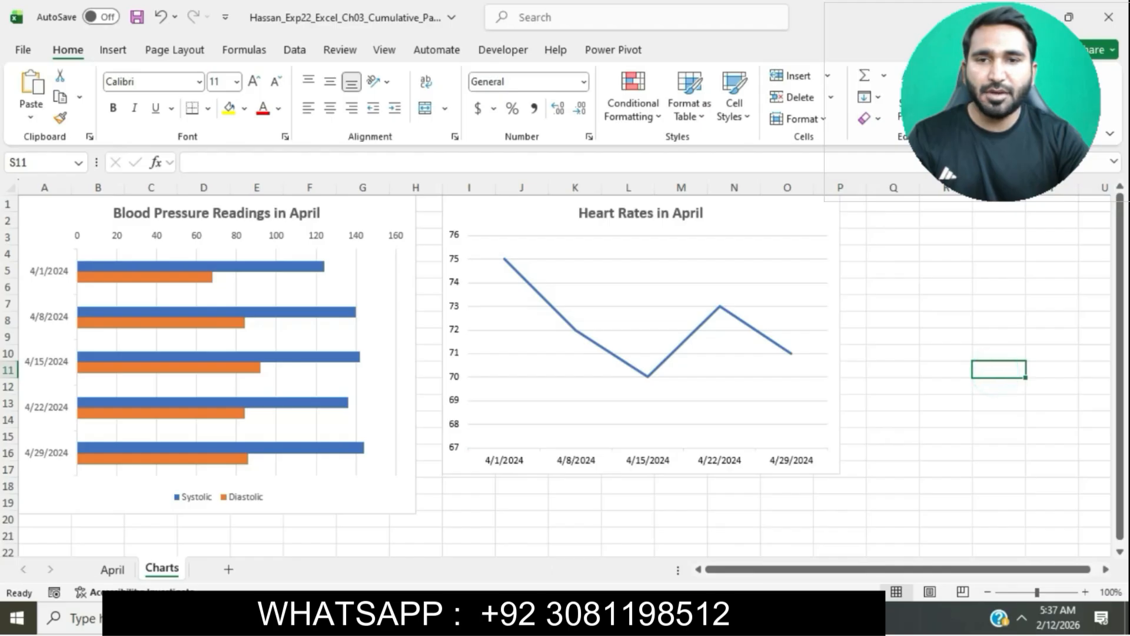
Step: Highlight the step 13 instruction text in turquoise and mark its Light Gradient – Accent 1 sentence
key(alt+Tab)
scroll(575, 302, down, 3)
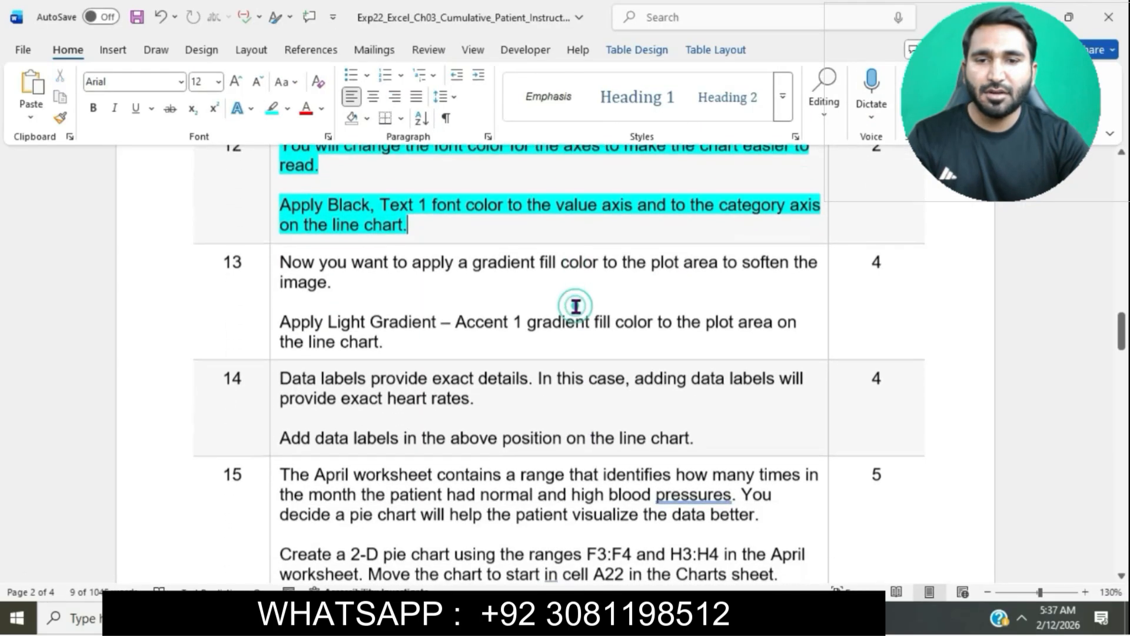
click(275, 249)
click(351, 218)
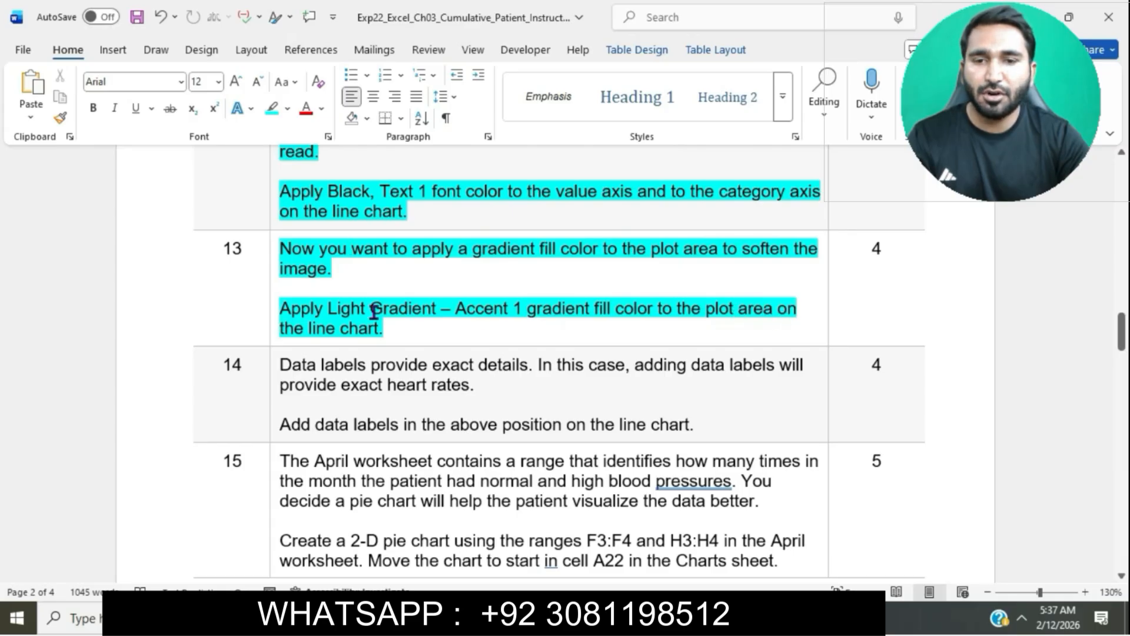
drag(283, 306, 674, 311)
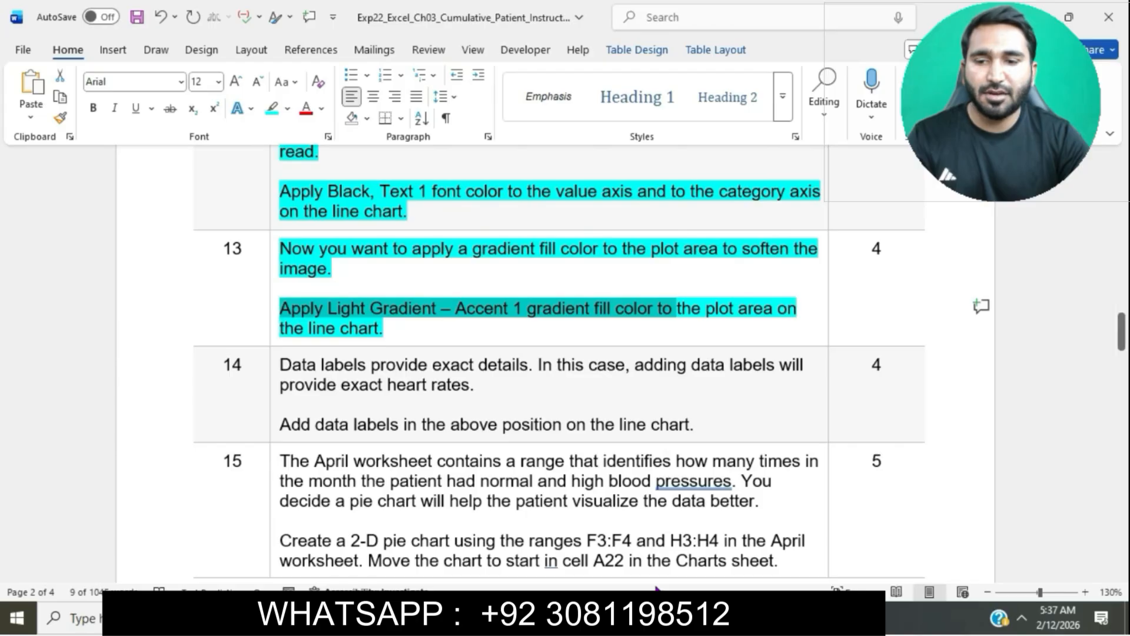
Step: Apply the Light Gradient – Accent 1 gradient fill to the line chart's plot area and close the Format pane
key(alt+Tab)
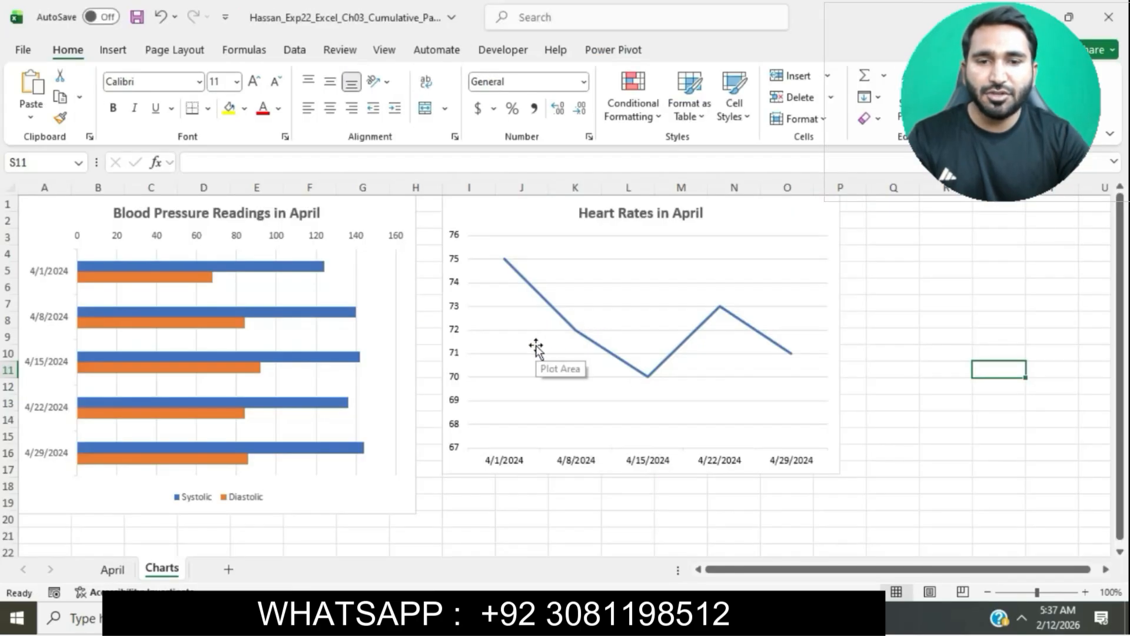
click(535, 347)
right_click(537, 346)
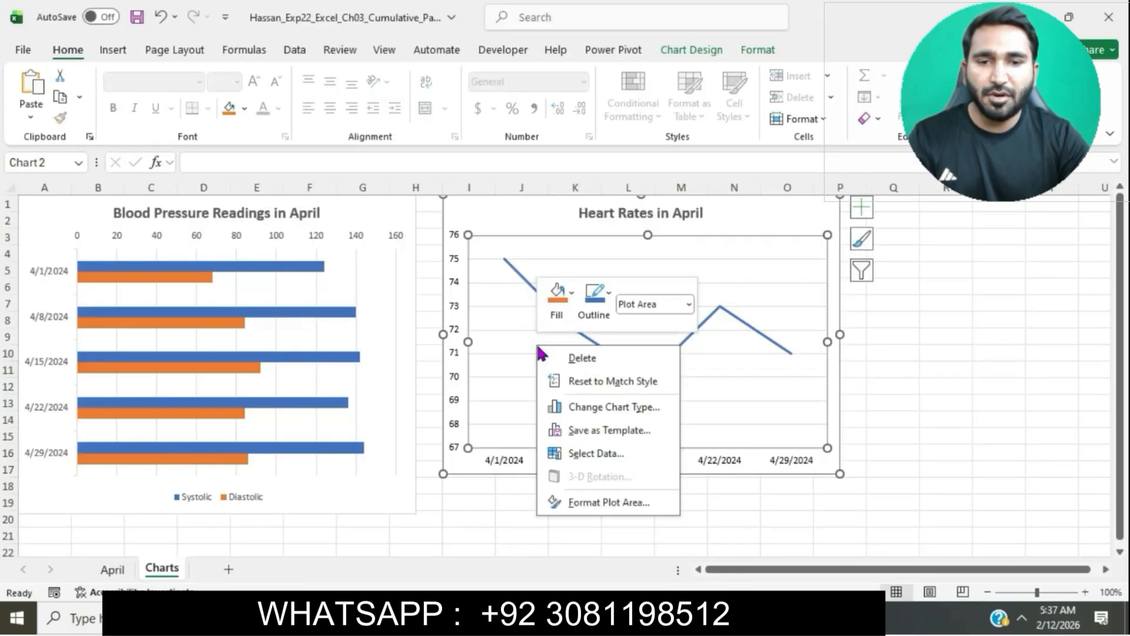
click(610, 502)
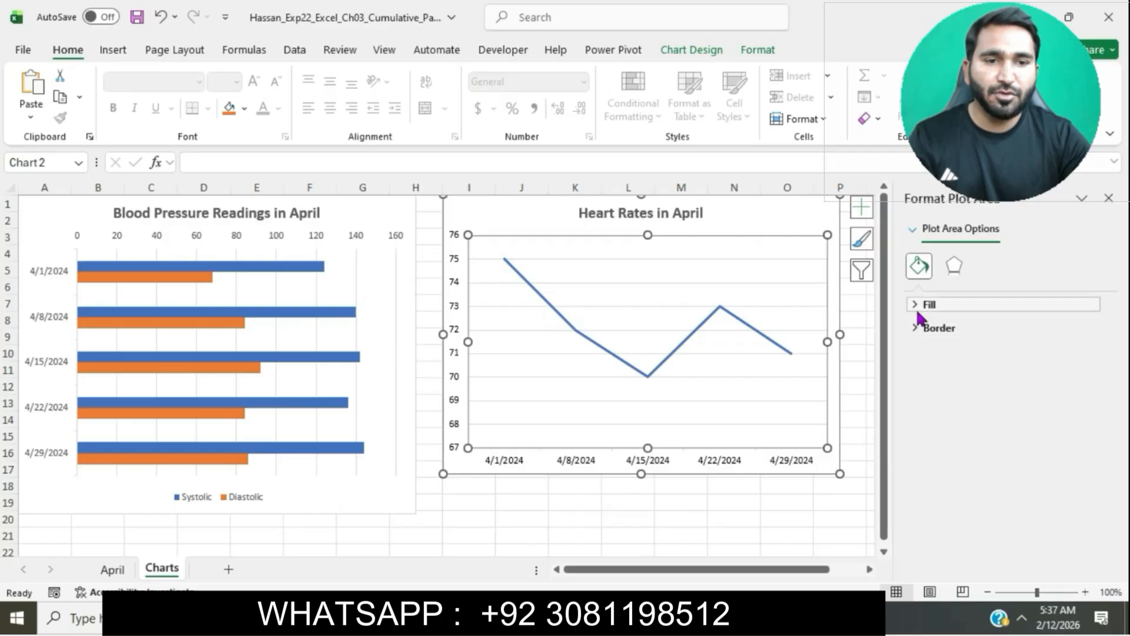
click(918, 311)
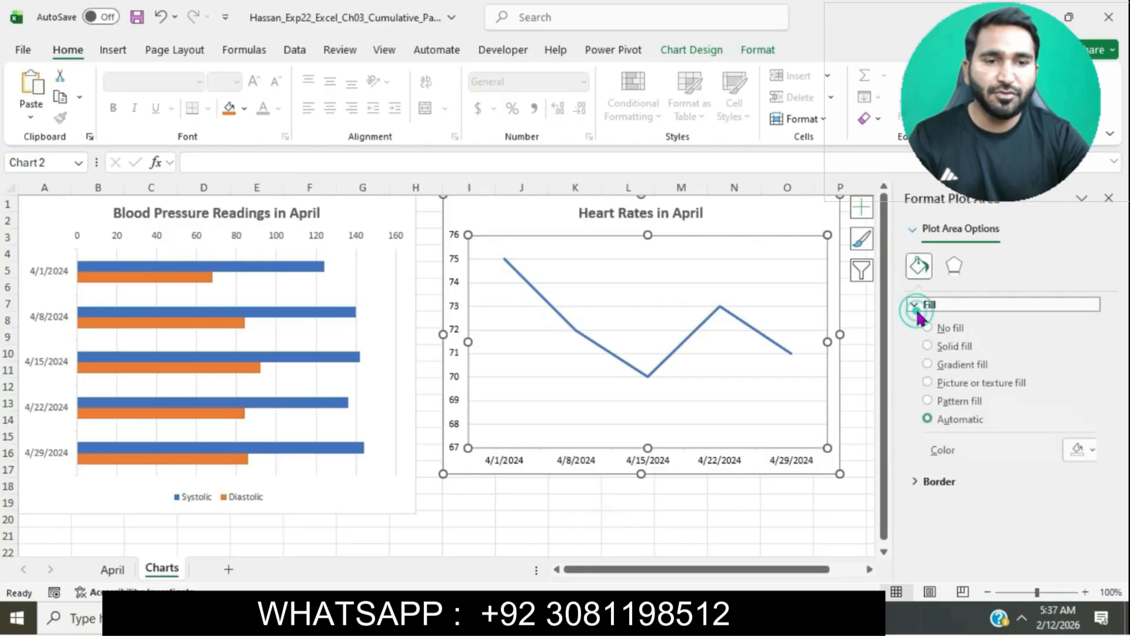
click(927, 366)
click(1084, 453)
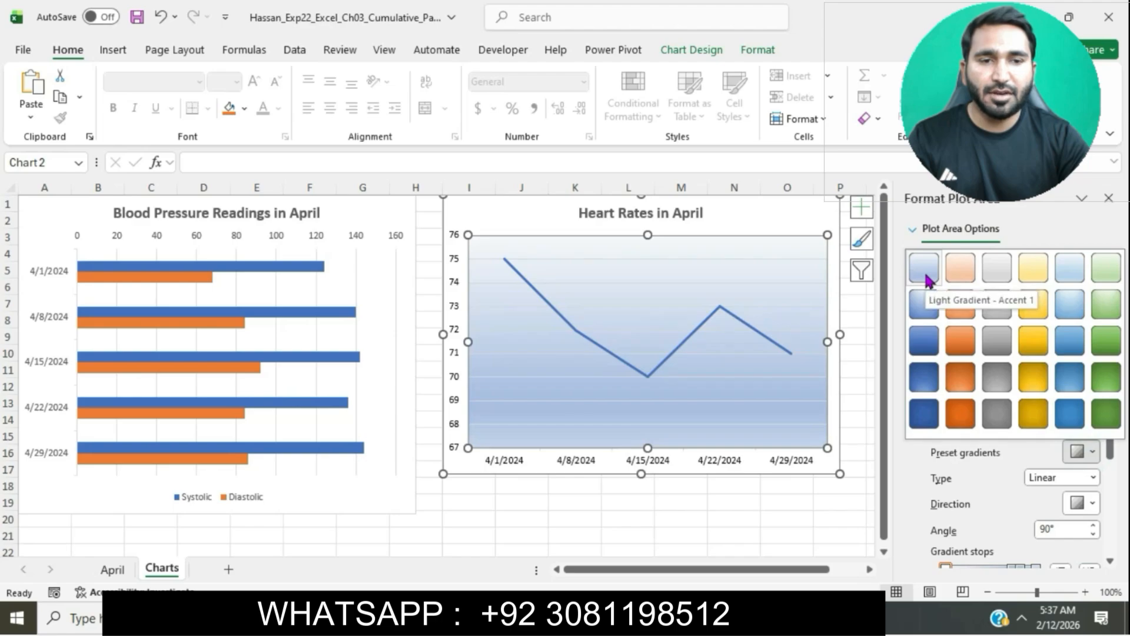
click(924, 280)
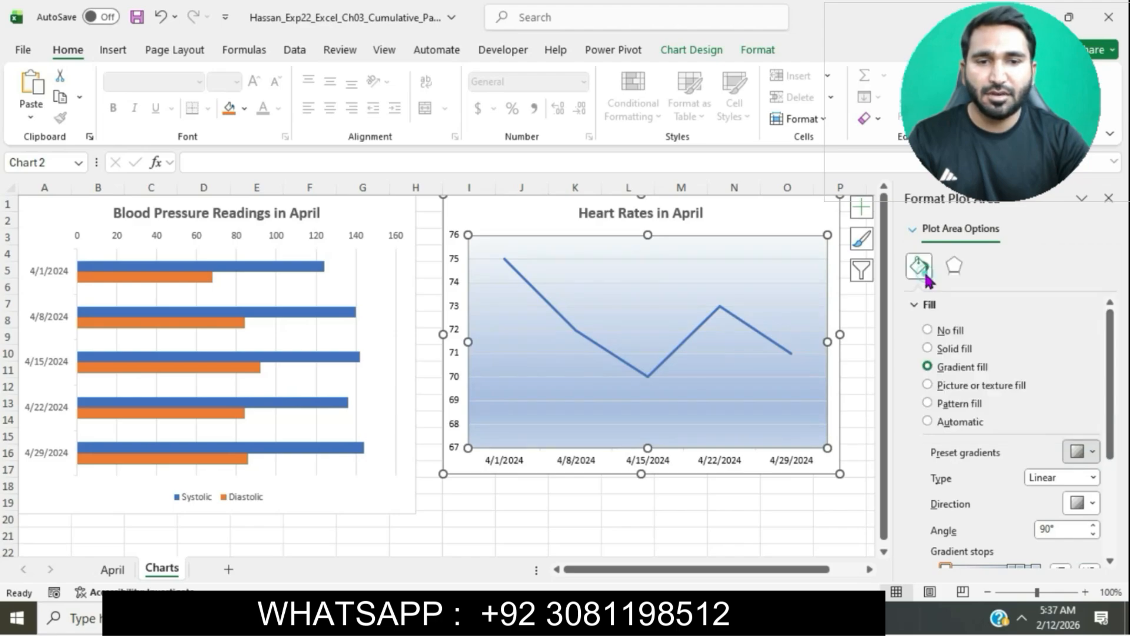
click(857, 337)
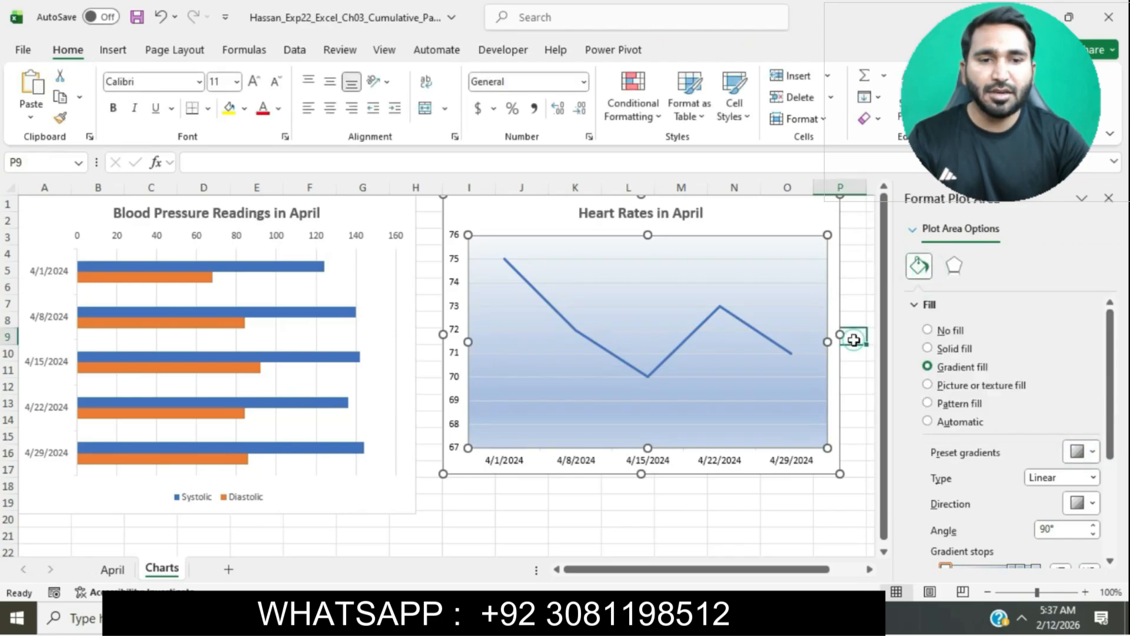
click(1108, 199)
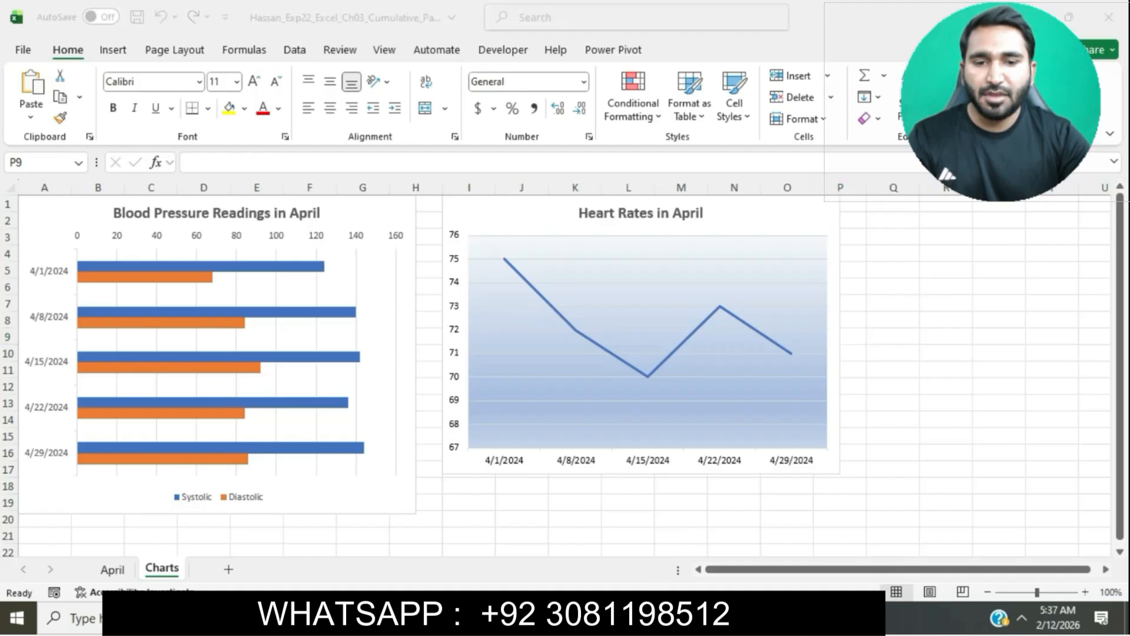
Step: Highlight the step 14 instruction text in turquoise and mark its sentence about adding data labels
key(alt+Tab)
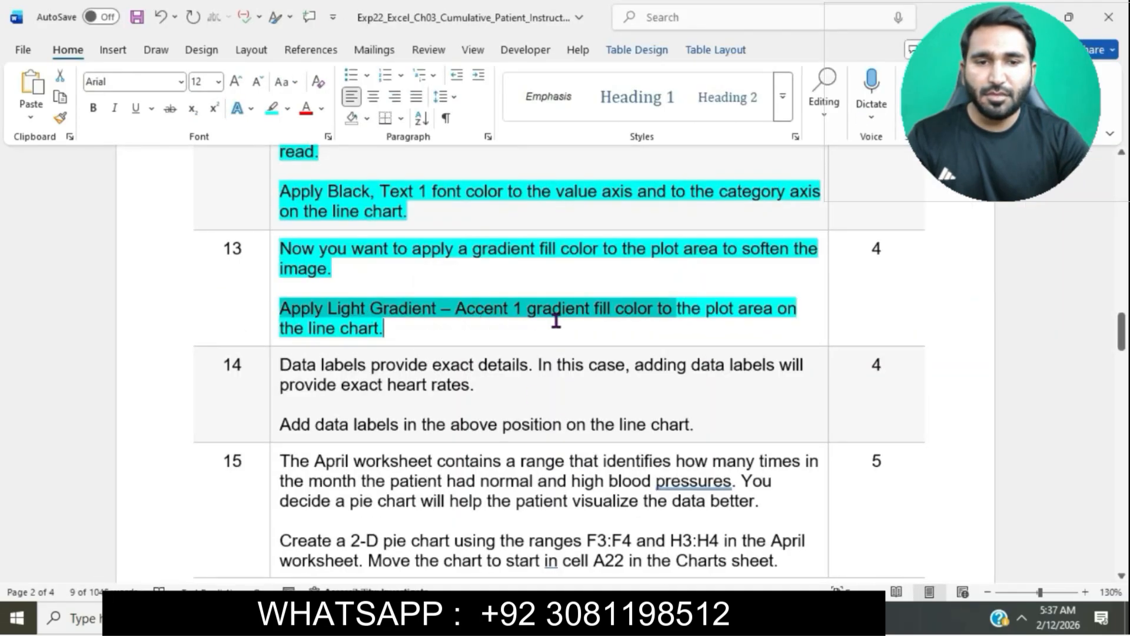
click(512, 320)
scroll(553, 320, down, 3)
click(273, 256)
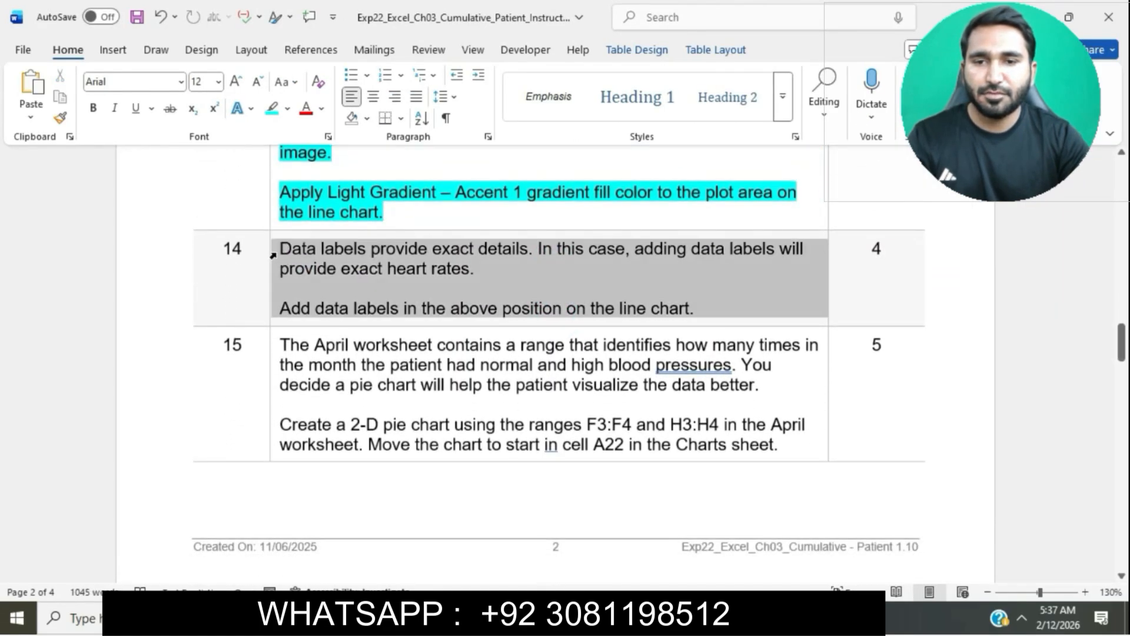
click(341, 224)
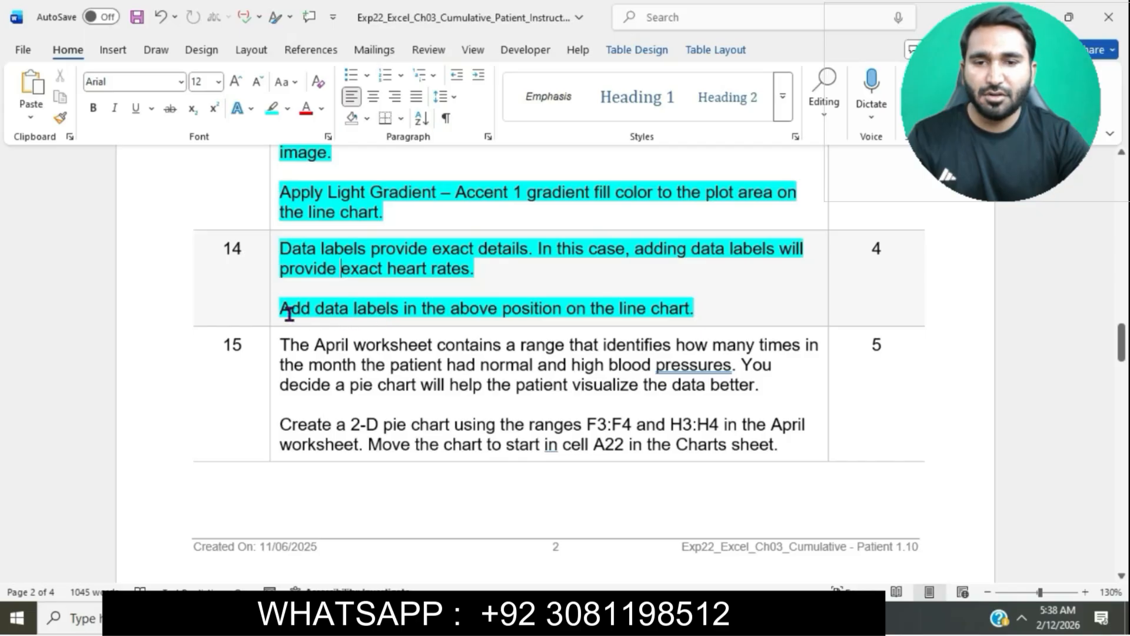
drag(285, 309, 717, 307)
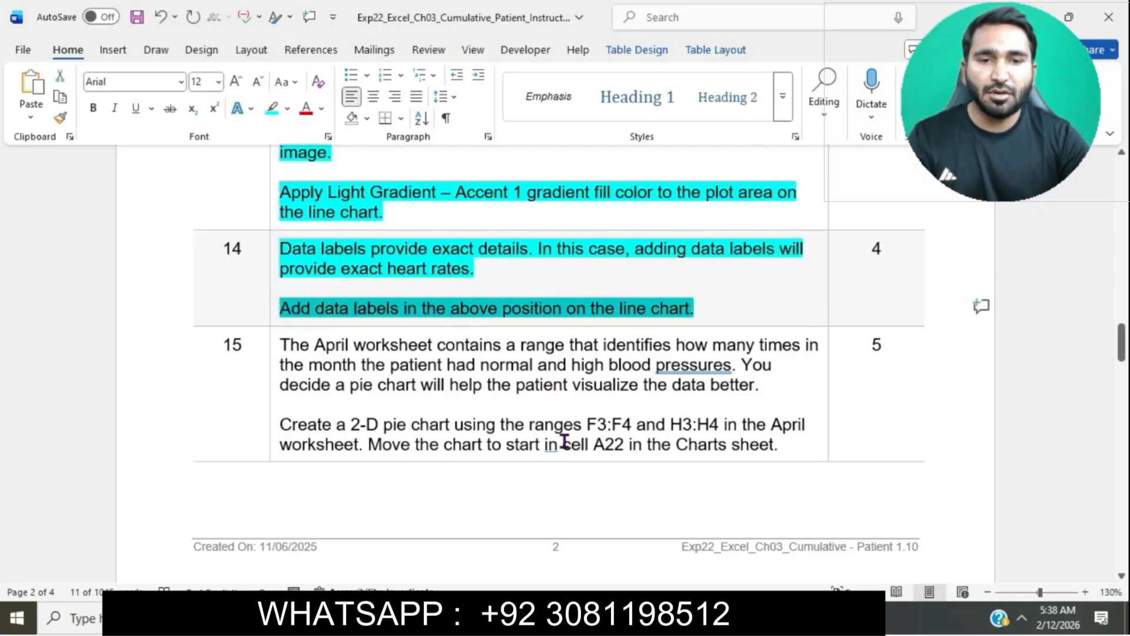
Step: Add data labels in the Above position to the Heart Rates in April line chart
key(alt+Tab)
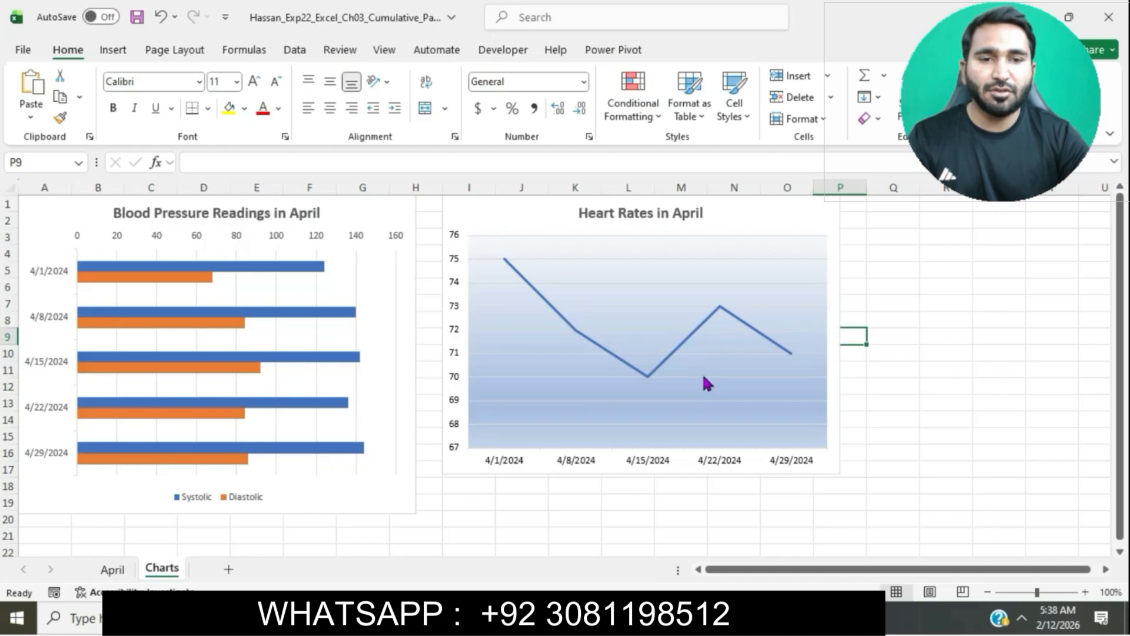
click(821, 217)
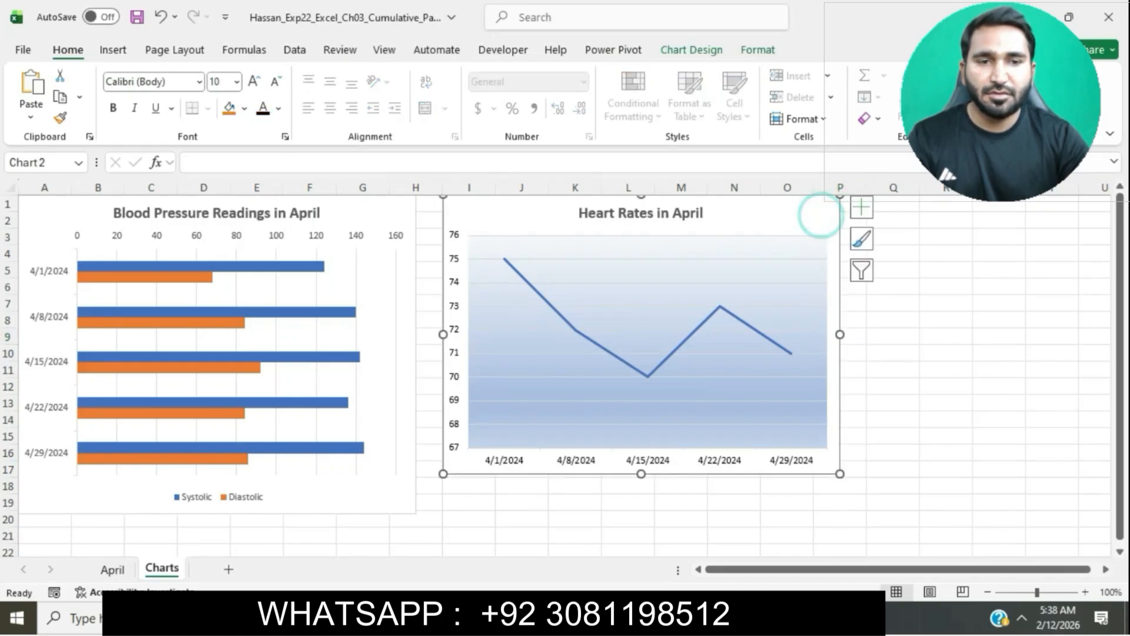
key(alt+Tab)
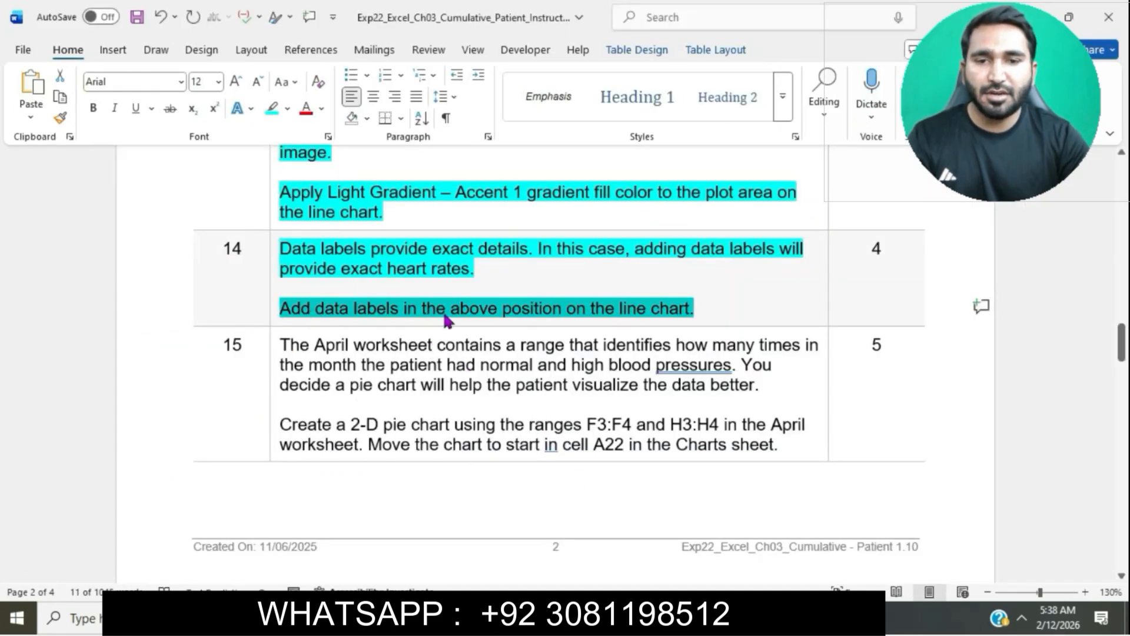
key(alt+Tab)
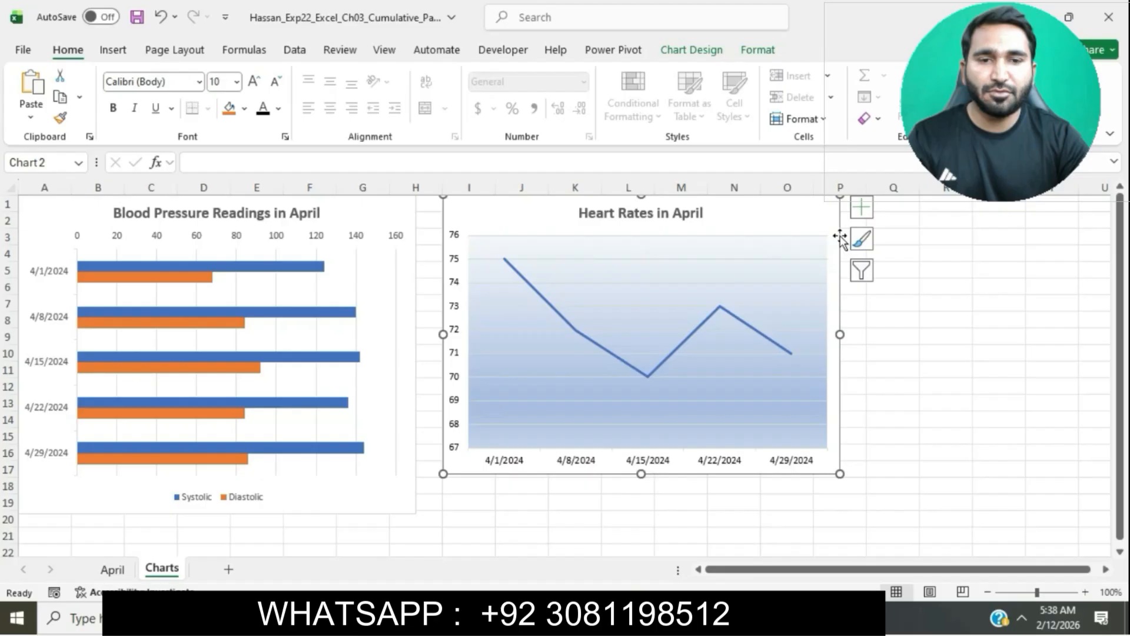
click(861, 207)
click(1005, 278)
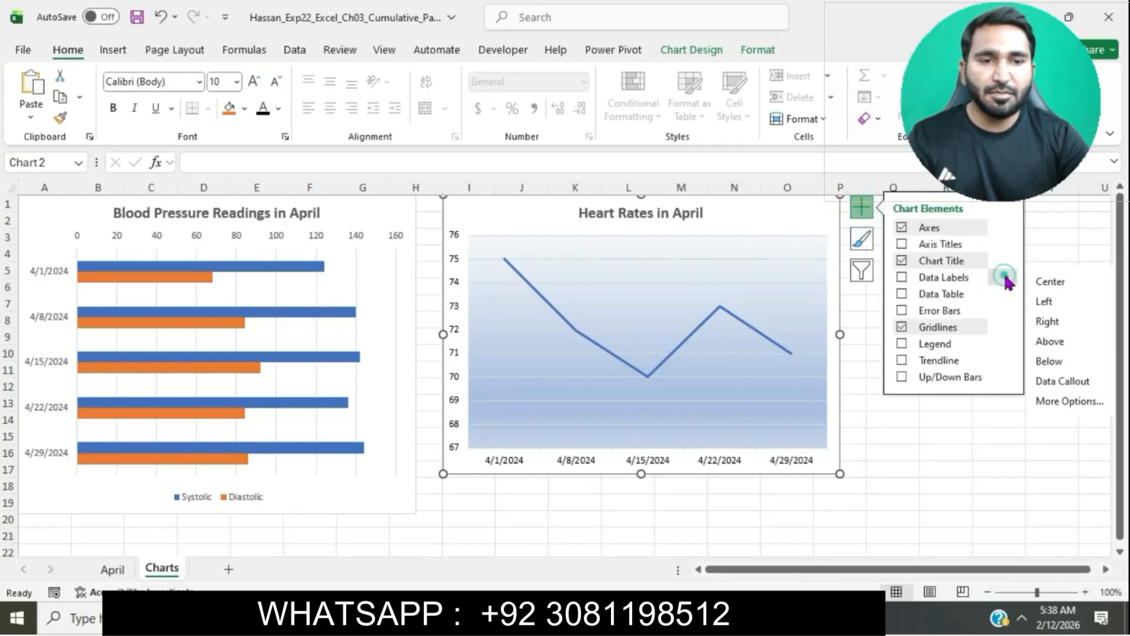
click(1069, 343)
click(930, 451)
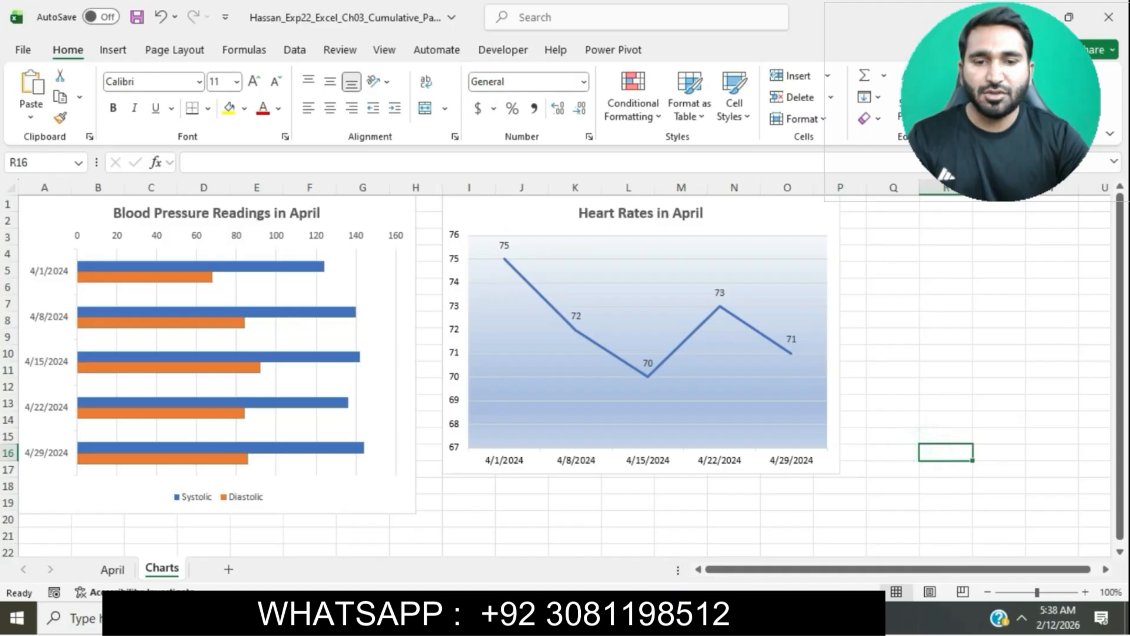
Step: Highlight the step 15 instruction text in turquoise and mark the F3:F4 range reference
key(alt+Tab)
scroll(557, 306, down, 2)
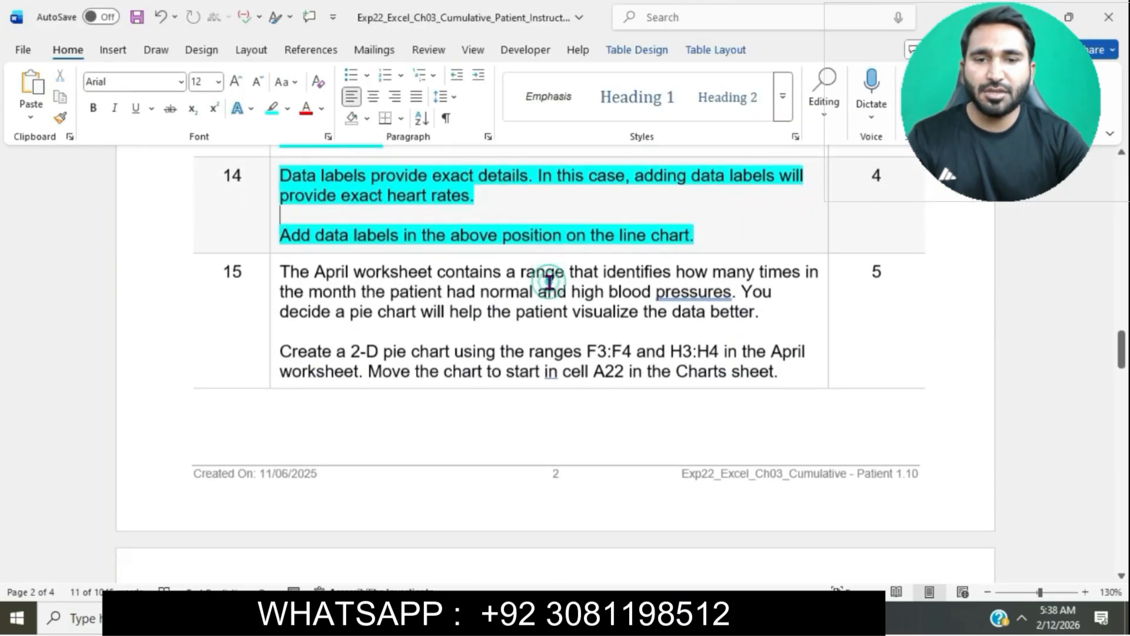
click(278, 254)
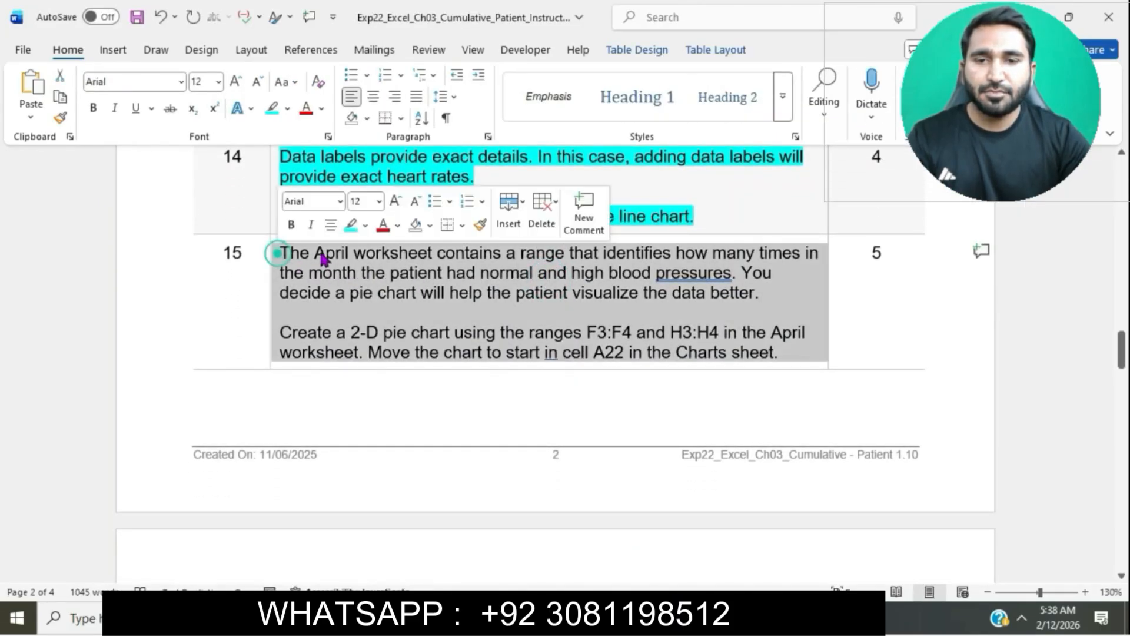
click(355, 226)
click(377, 293)
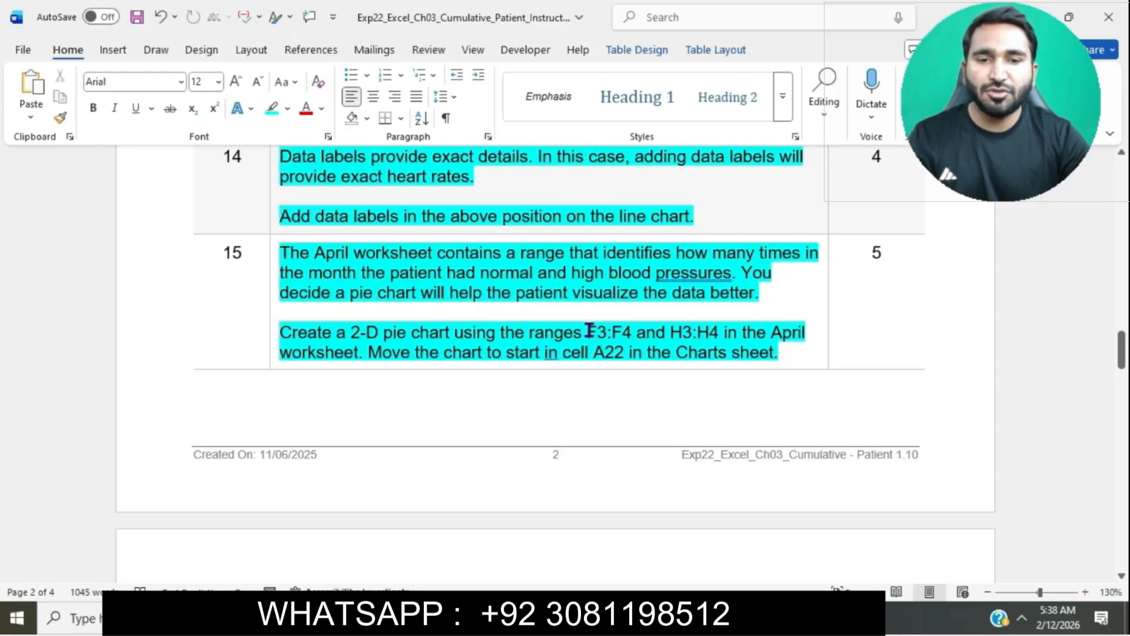
drag(588, 330, 630, 334)
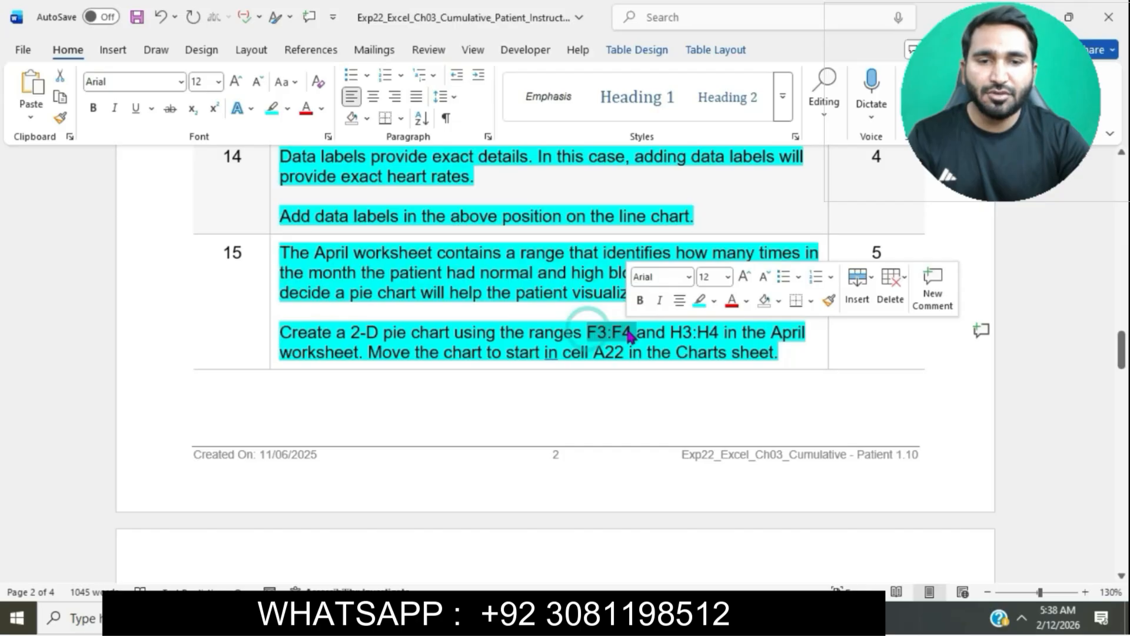
Step: Select the range F3:F4 on the April worksheet
click(582, 617)
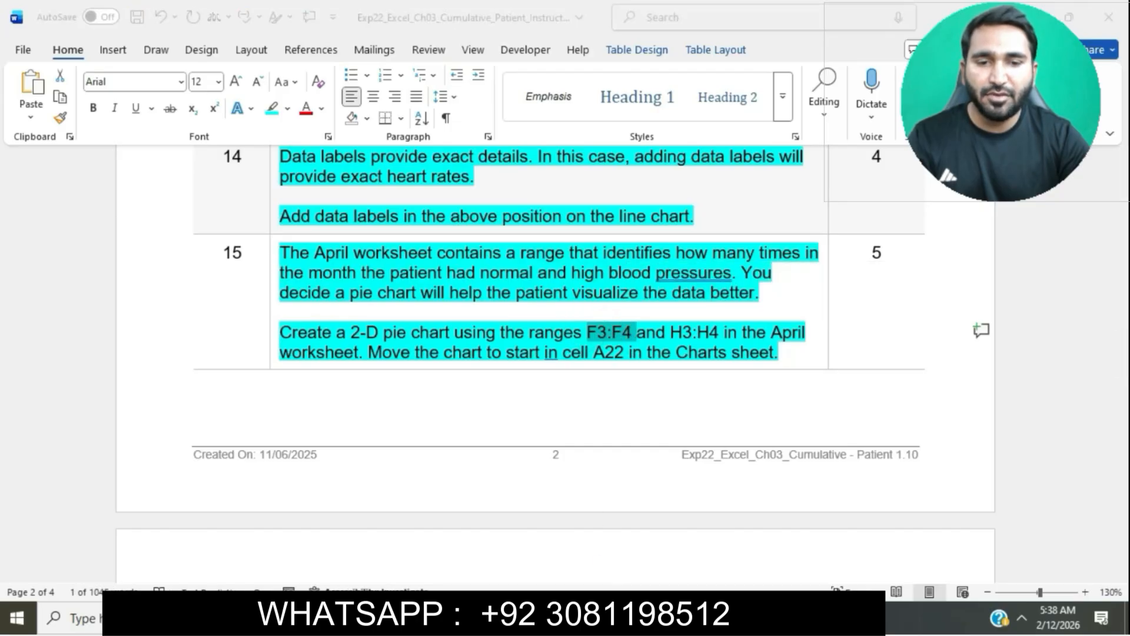
click(410, 463)
click(461, 479)
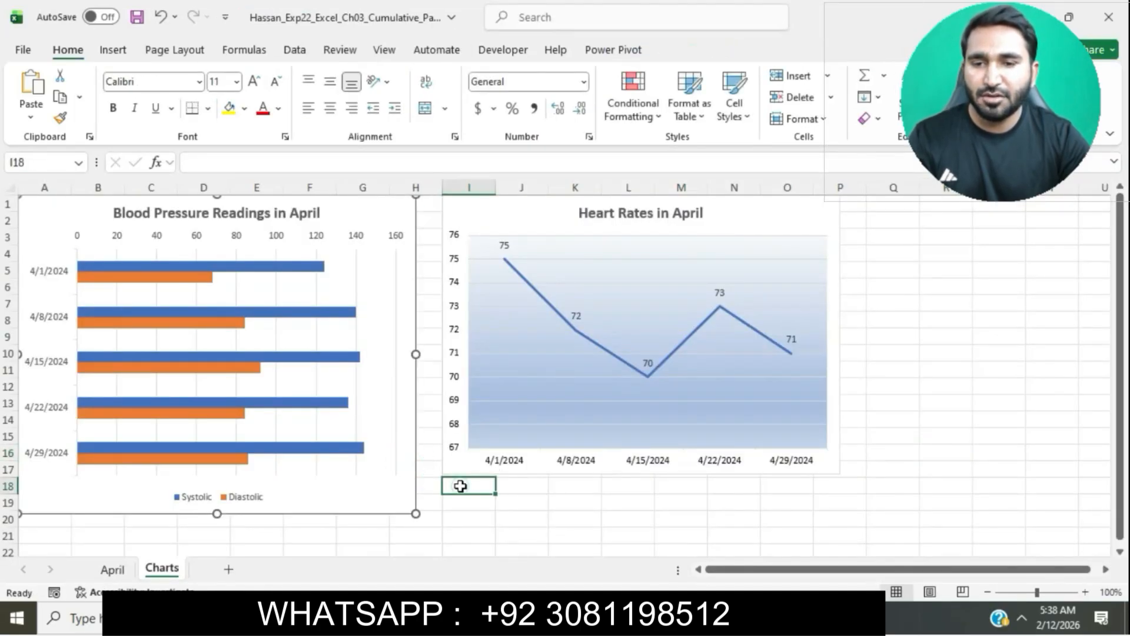
click(46, 166)
text(F3)
key(Return)
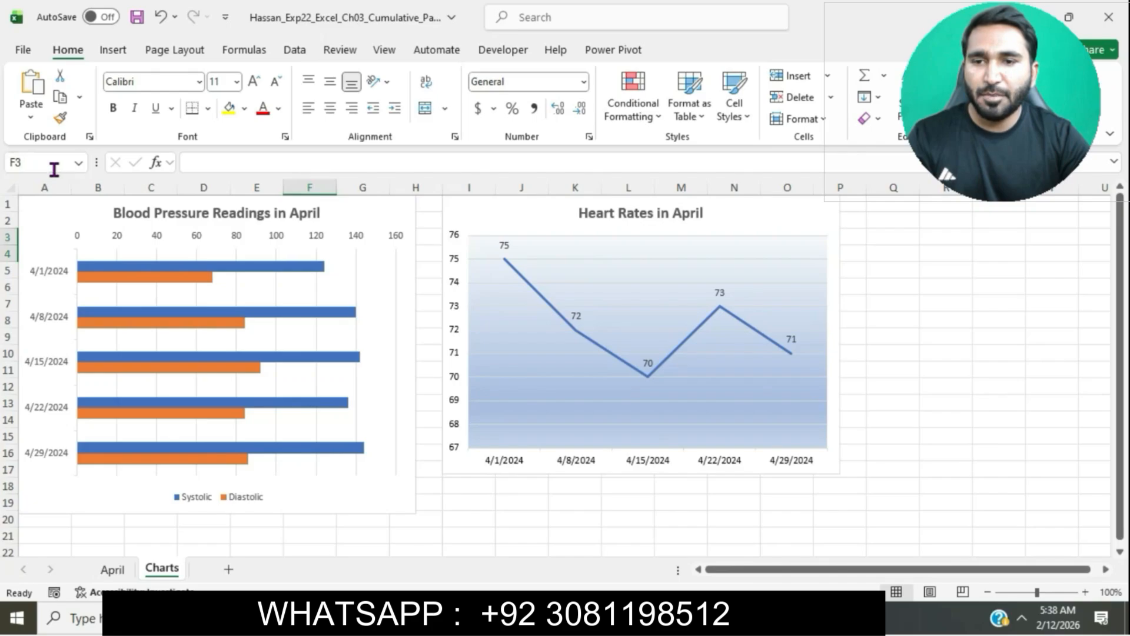
click(112, 570)
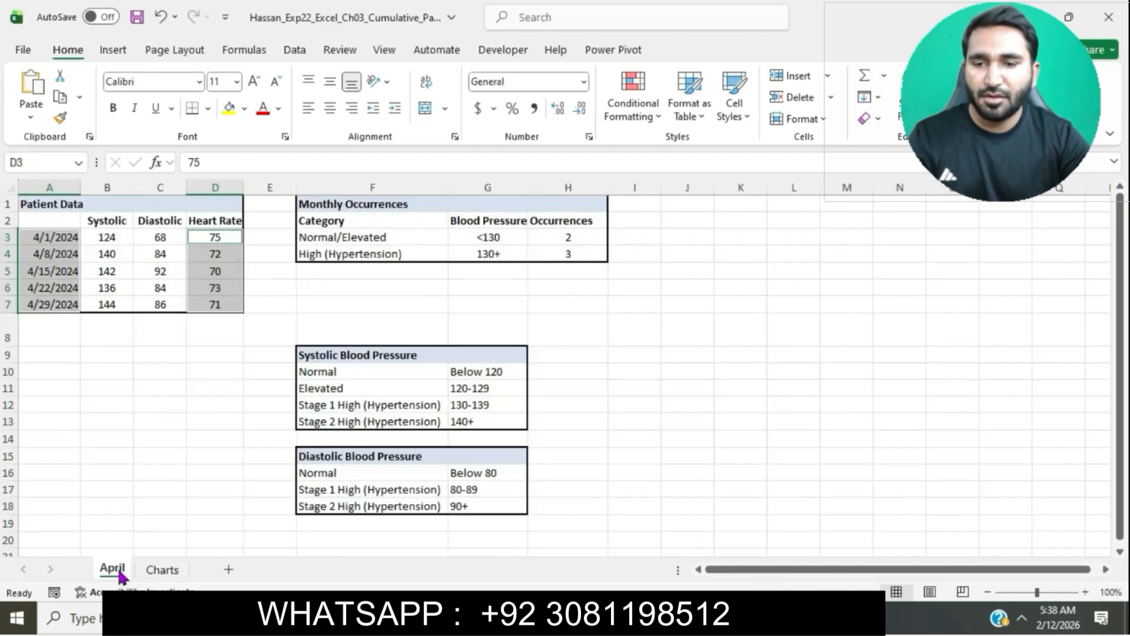
click(166, 424)
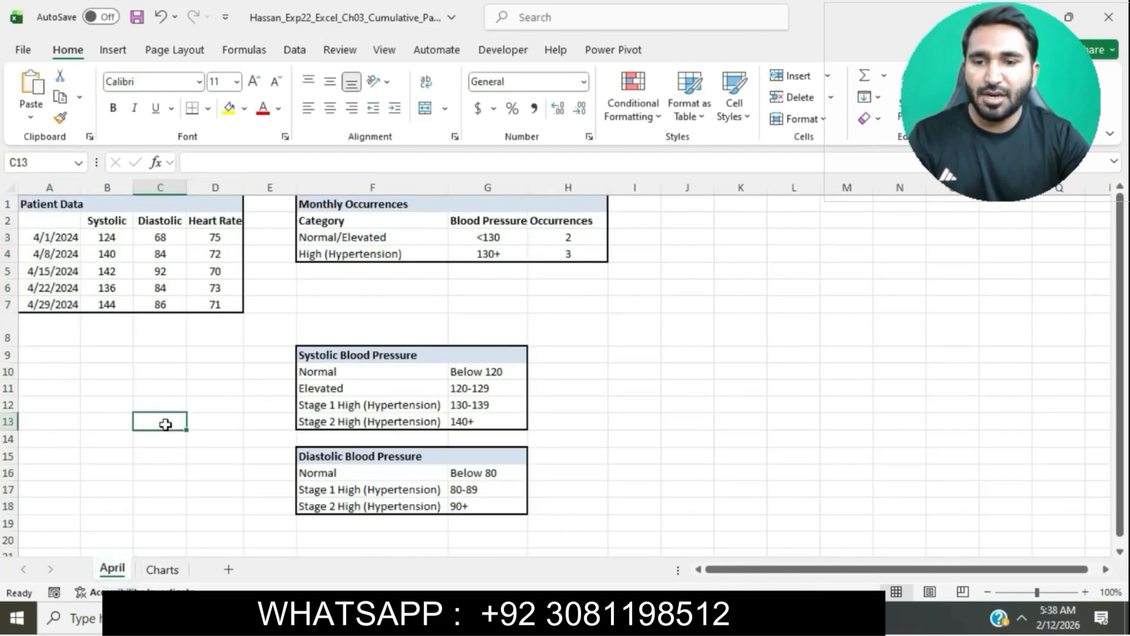
click(55, 161)
text(F3:F4)
key(Return)
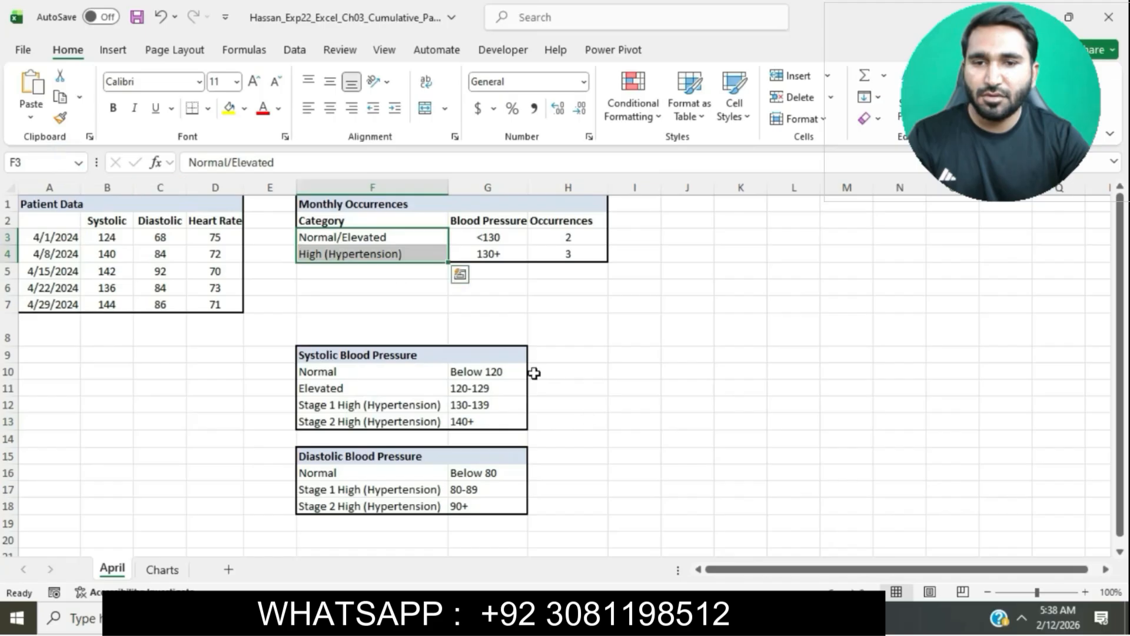
Step: Mark the H3:H4 reference in the instructions and add H3:H4 to the F3:F4 selection on the April worksheet
key(alt+Tab)
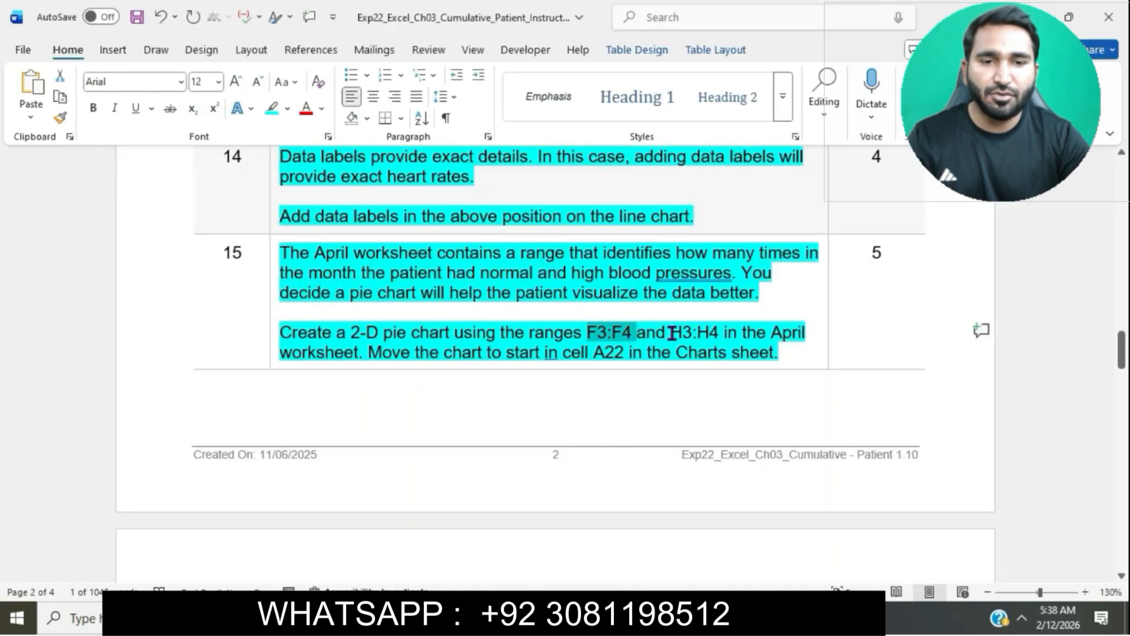
drag(671, 333, 719, 333)
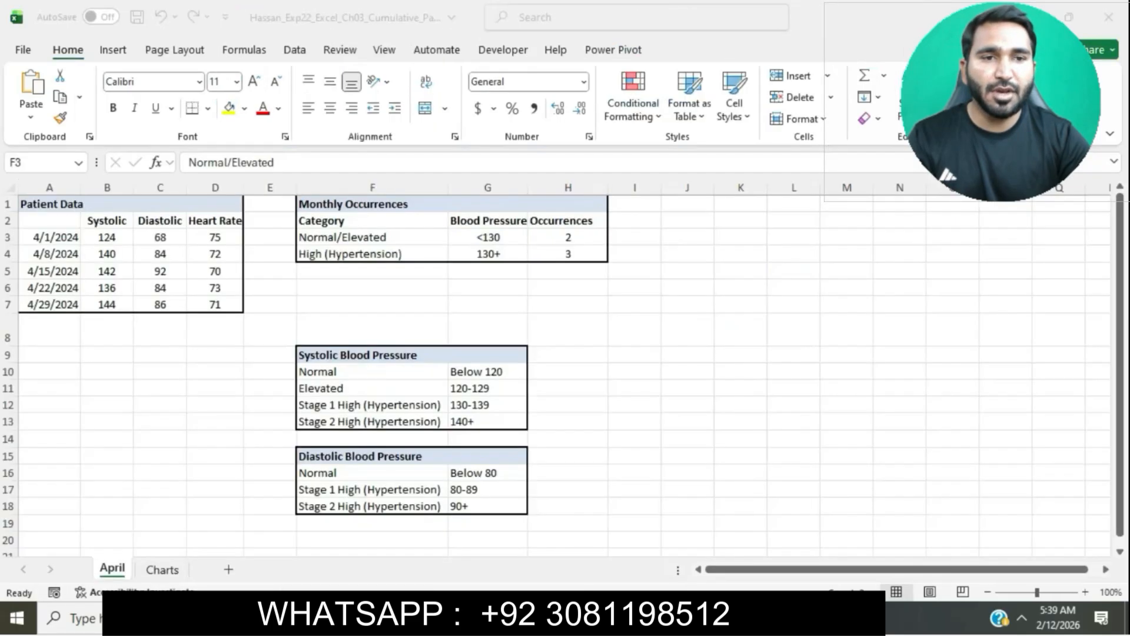
key(alt+Tab)
click(18, 164)
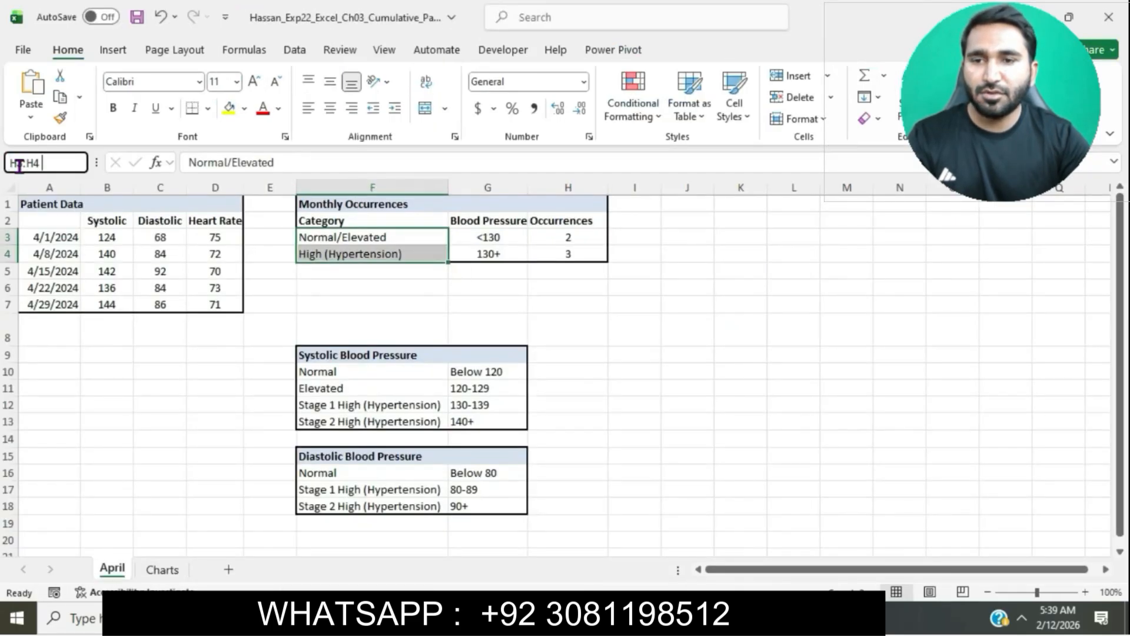
key(Return)
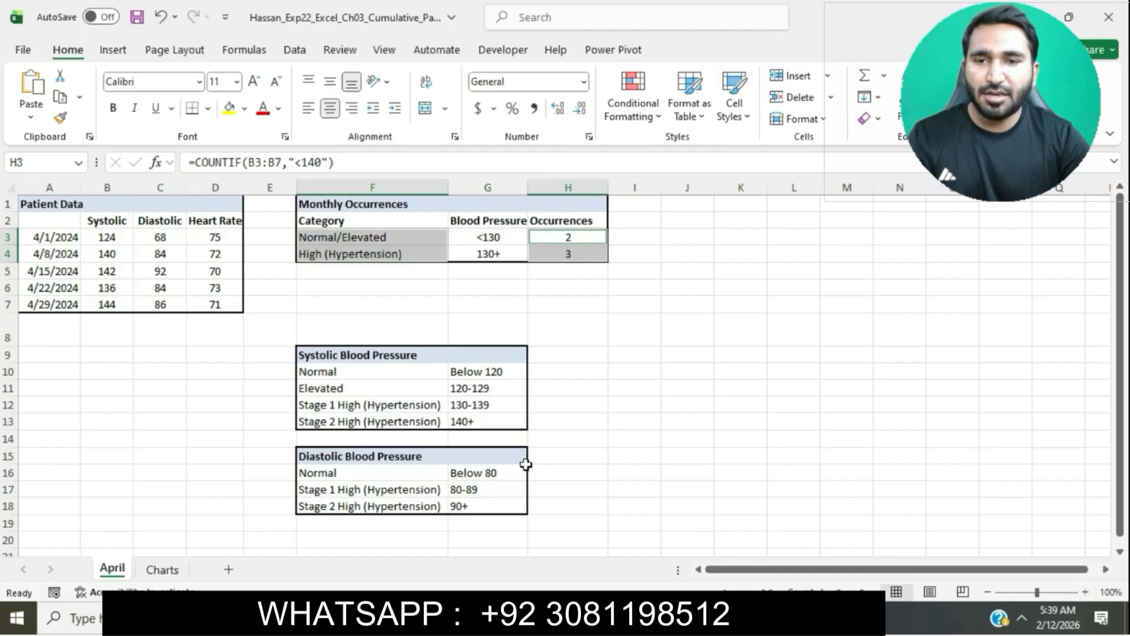
Step: Insert a 2-D Pie chart from the selected F3:F4 and H3:H4 ranges on the April worksheet
key(alt+Tab)
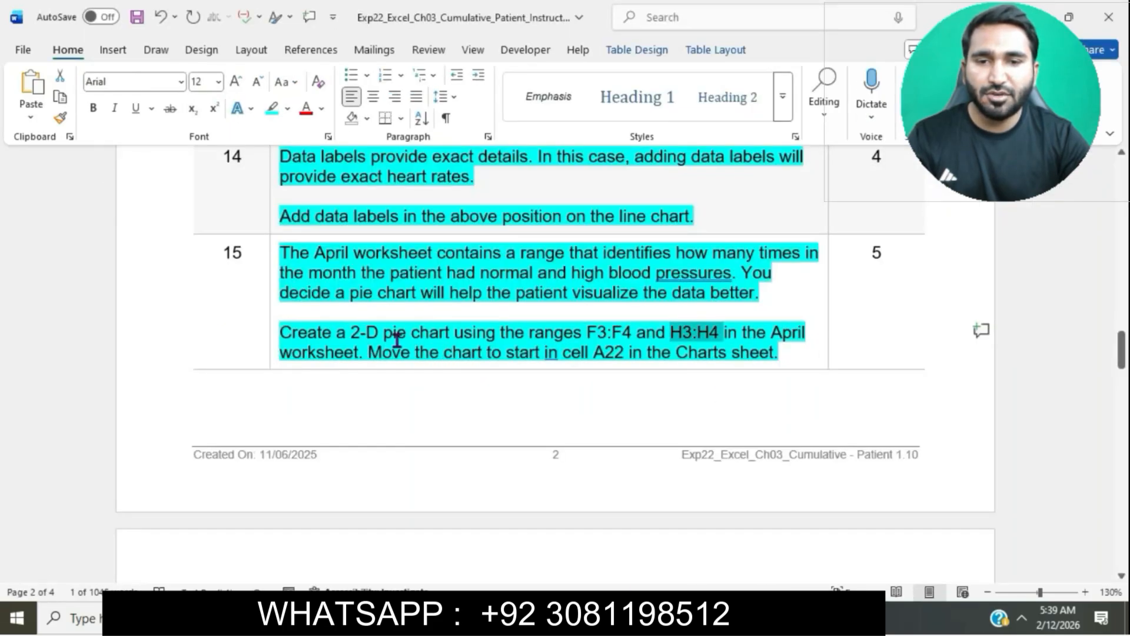
key(alt+Tab)
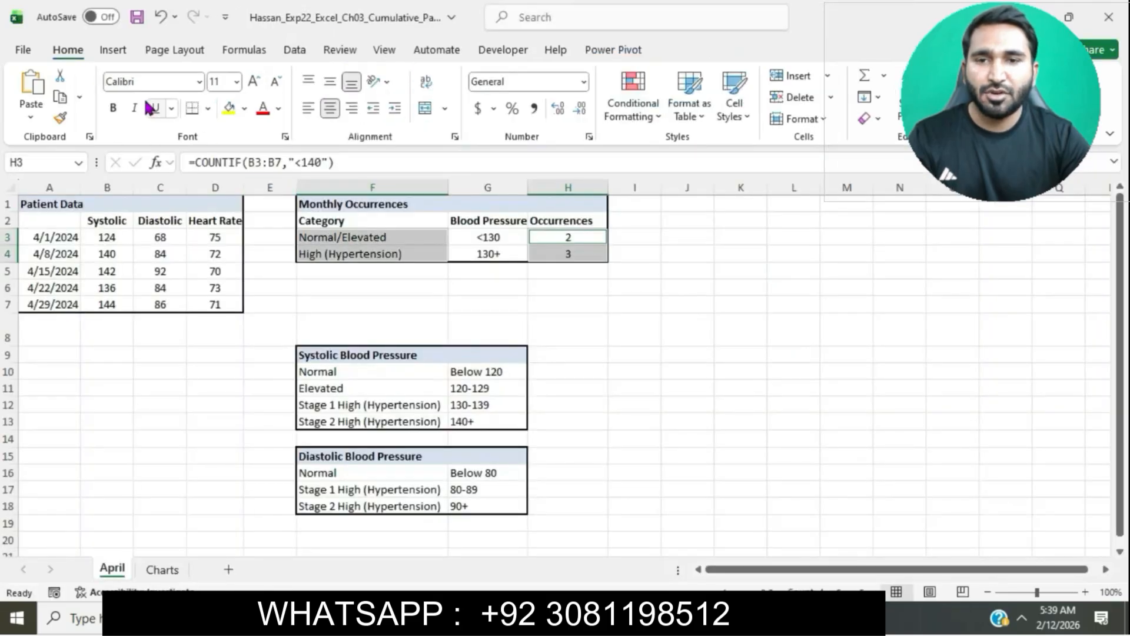
click(118, 51)
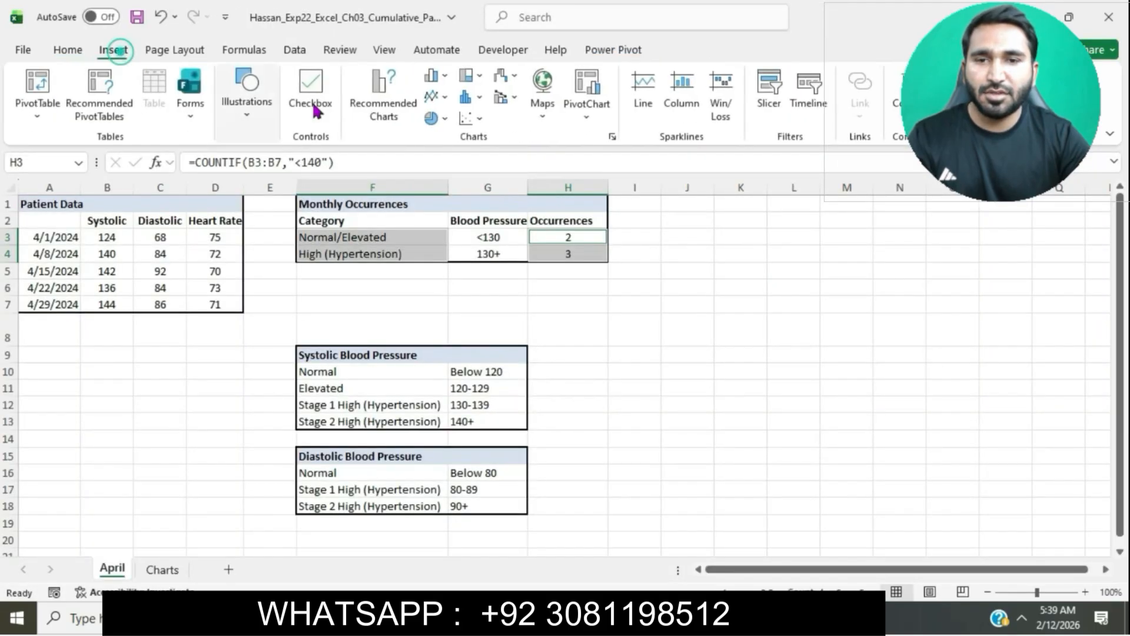
click(612, 136)
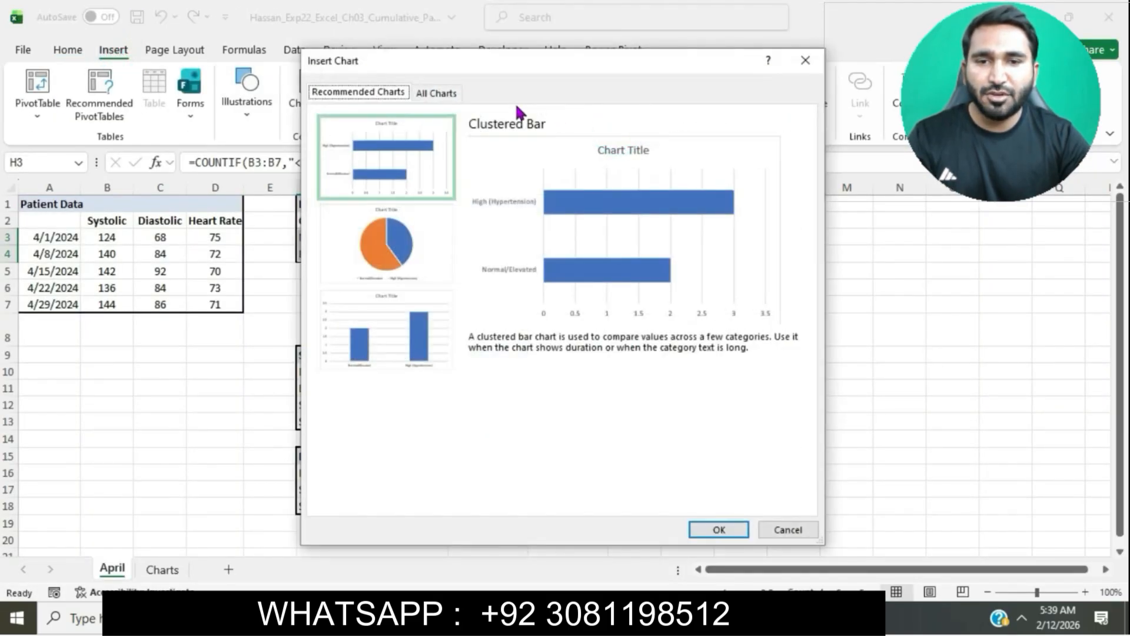
click(438, 93)
click(383, 203)
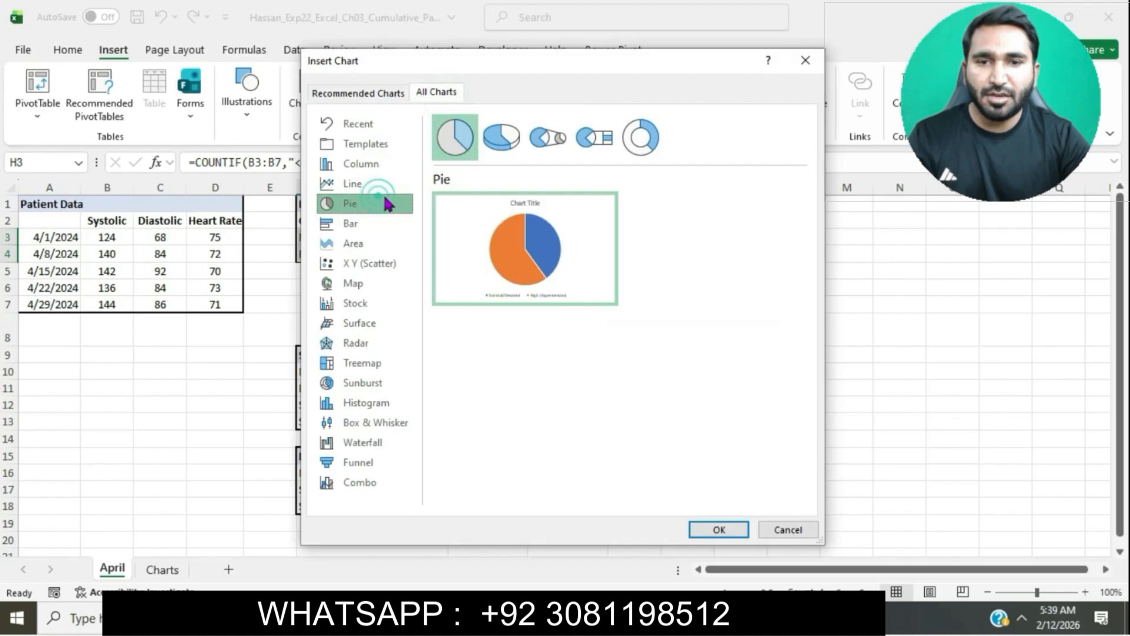
click(722, 532)
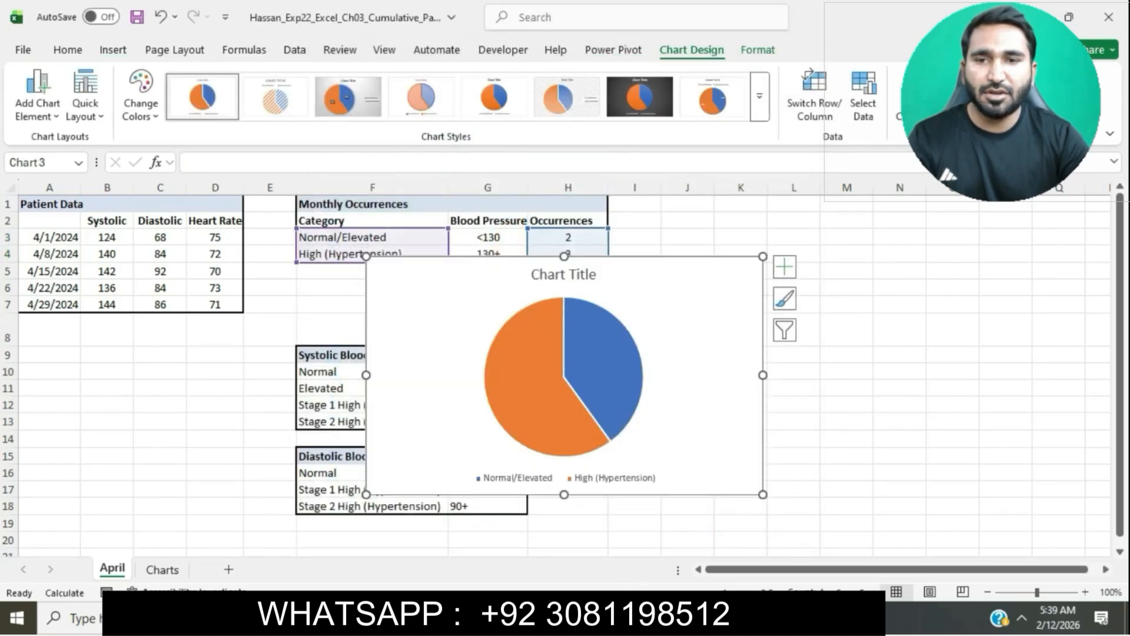
Step: Mark the chart-moving instruction and move the pie chart as an object into the Charts sheet
key(alt+Tab)
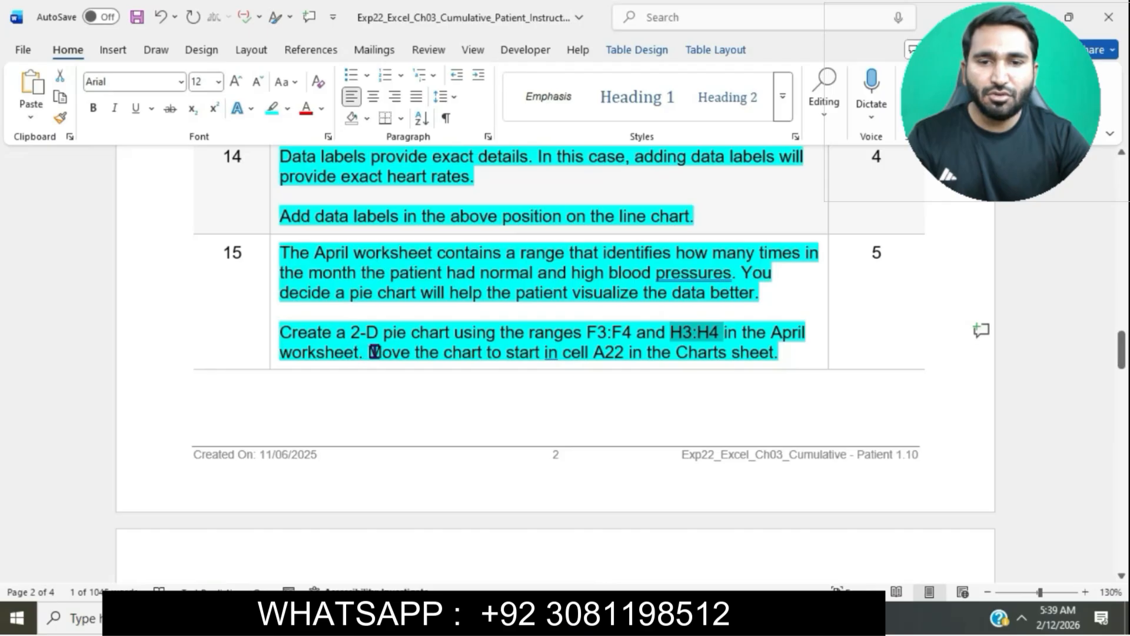
drag(369, 352, 756, 365)
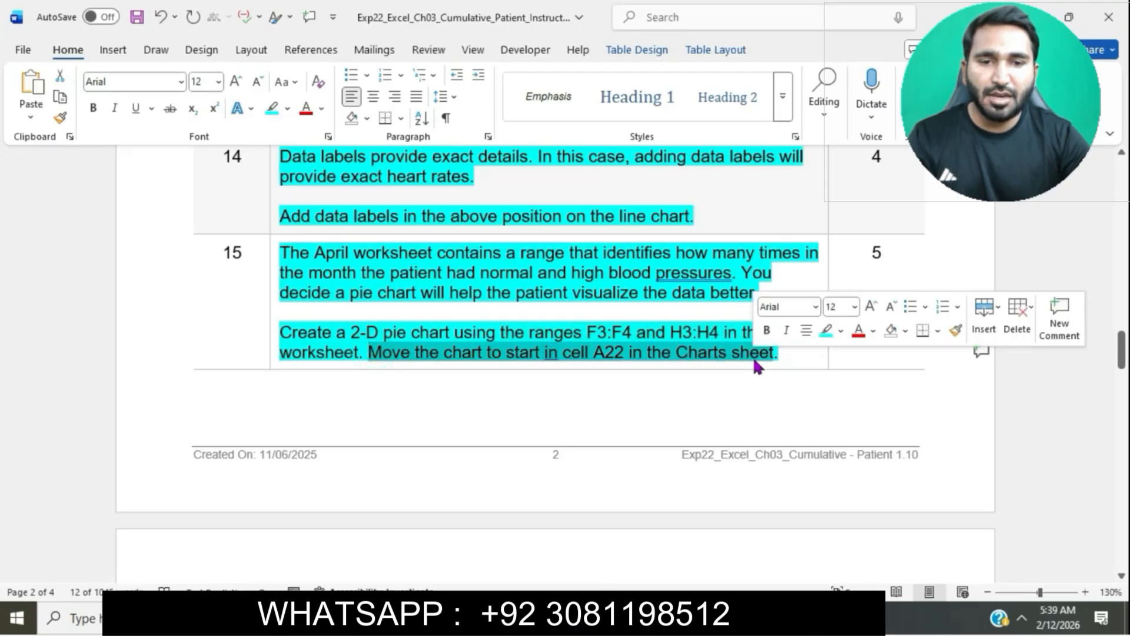
key(alt+Tab)
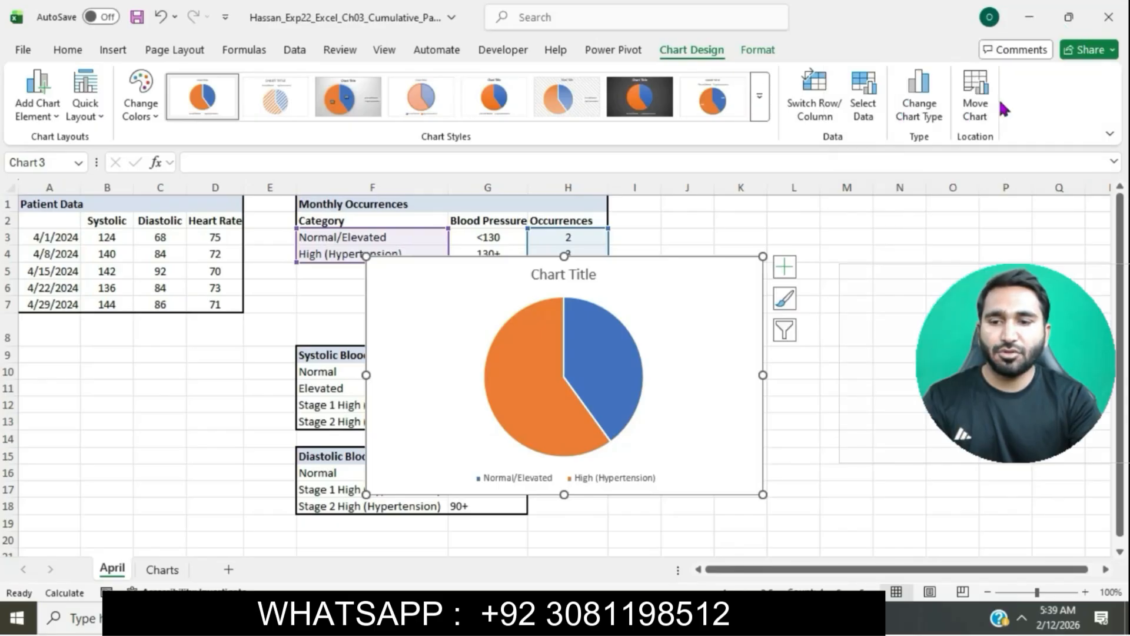
click(974, 97)
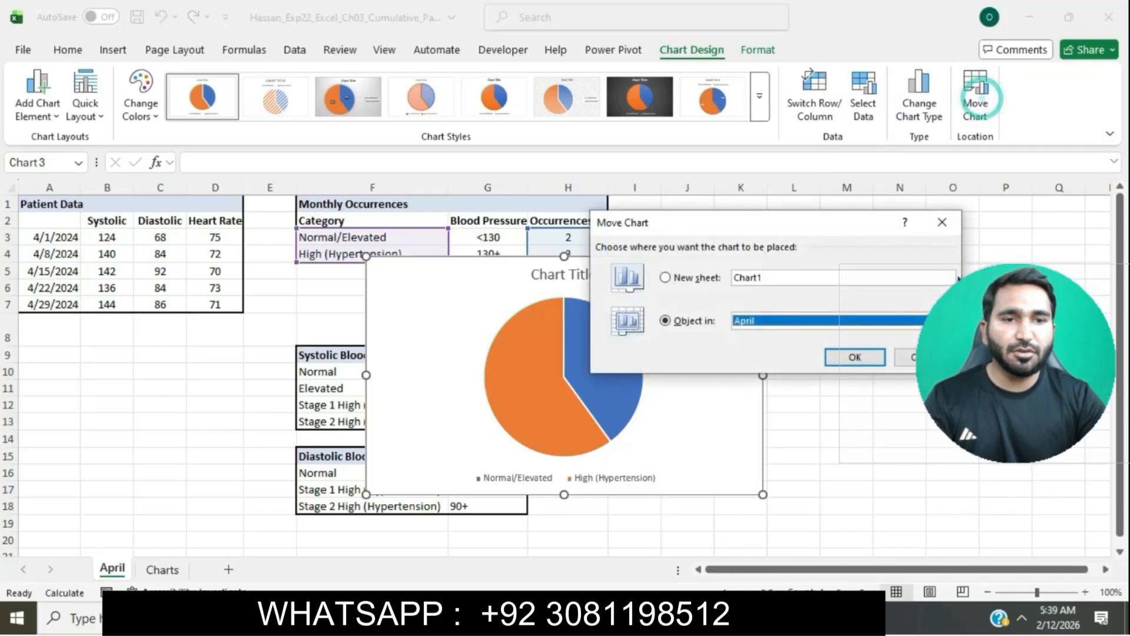
click(949, 320)
click(827, 347)
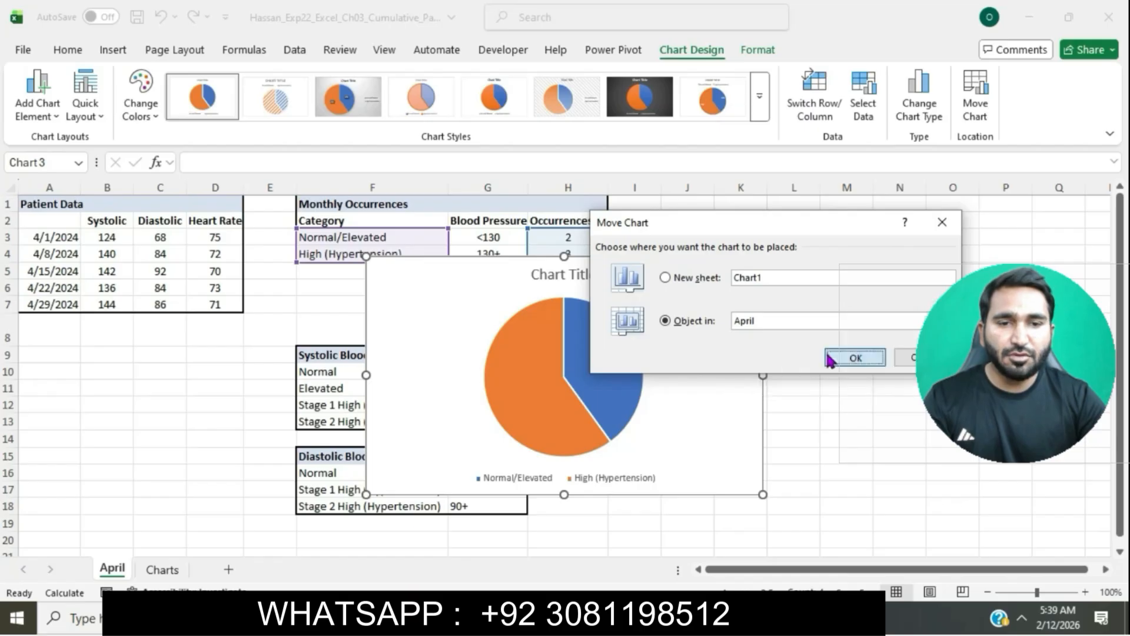
click(852, 357)
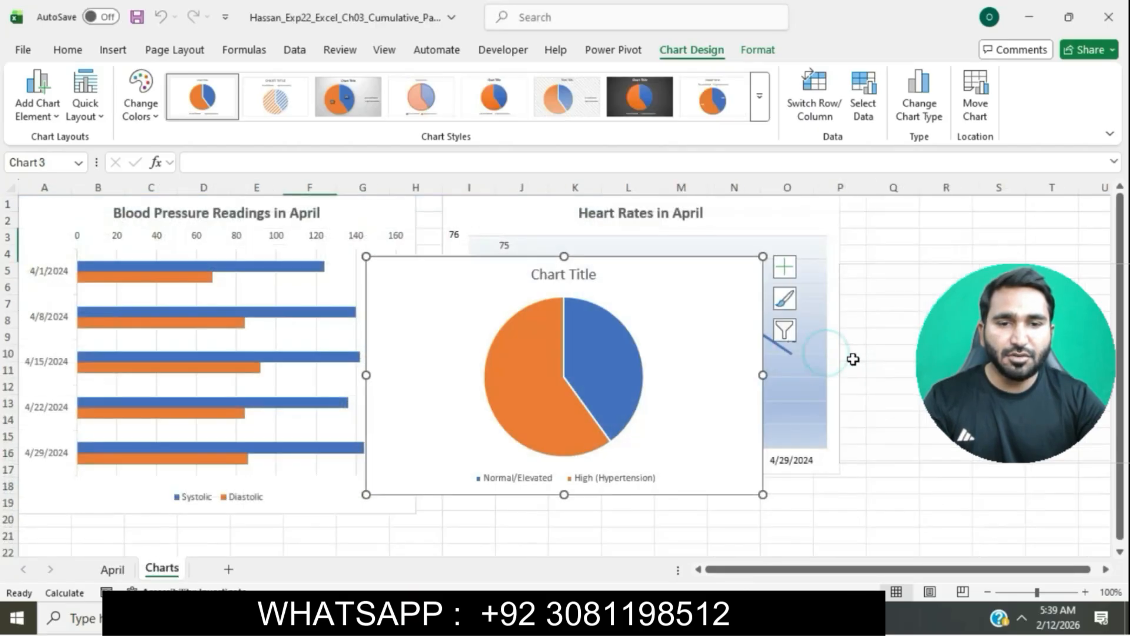
Step: Cut the pie chart and paste it so it starts at cell A22 on the Charts sheet
click(72, 52)
click(60, 74)
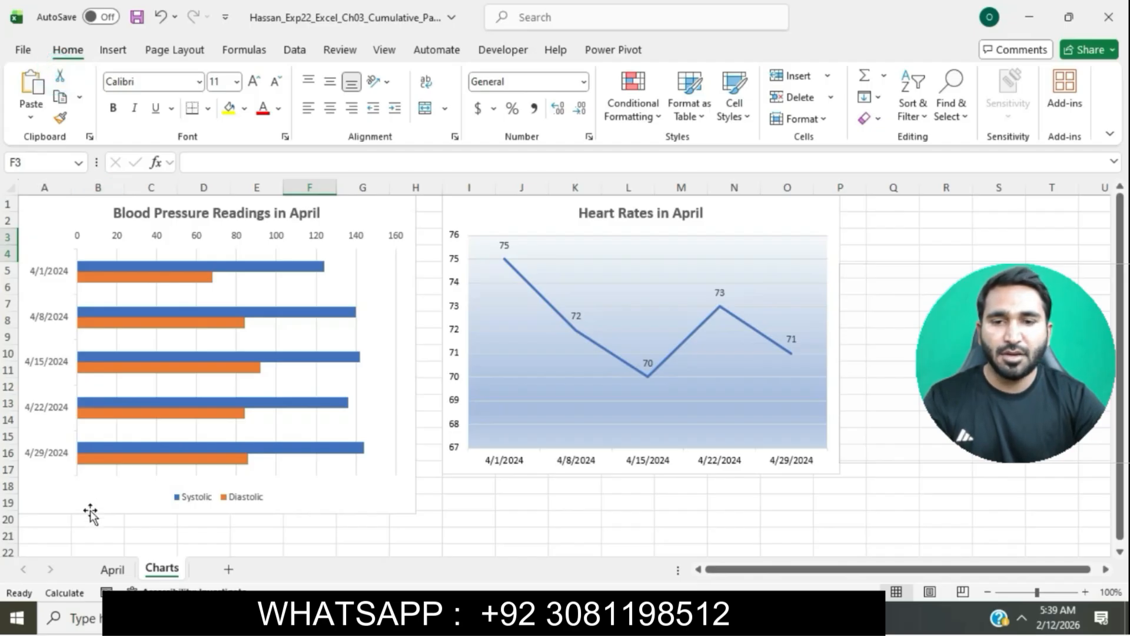
click(57, 555)
key(ctrl+v)
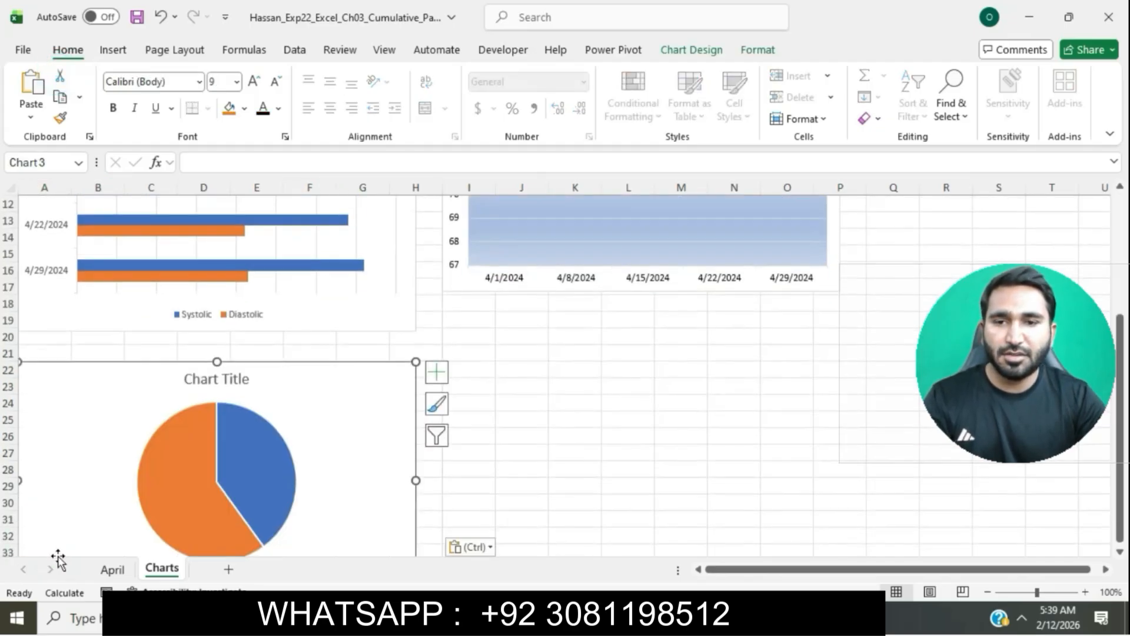
click(749, 472)
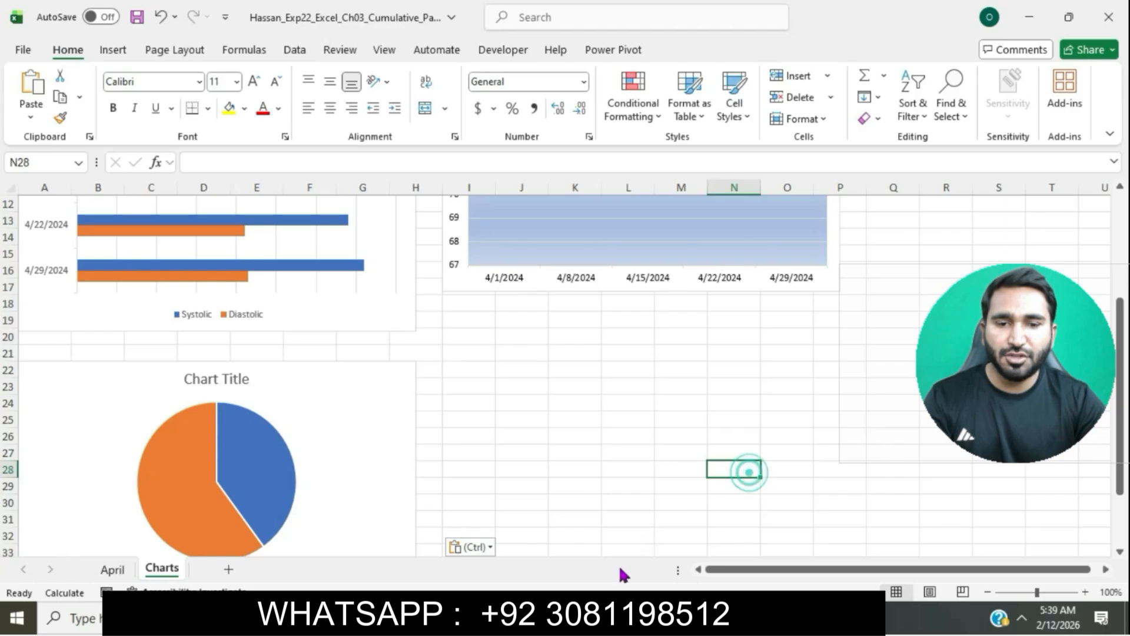
Step: Switch to the instructions document and highlight the step 16 instruction text in turquoise
click(614, 615)
click(641, 325)
scroll(640, 326, down, 6)
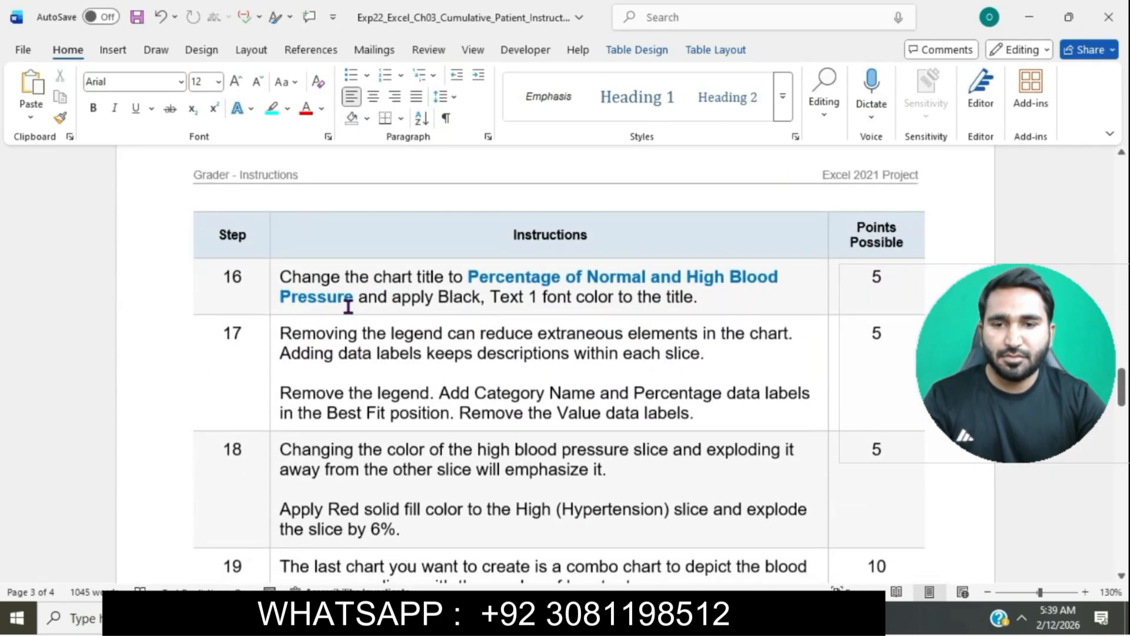
click(277, 276)
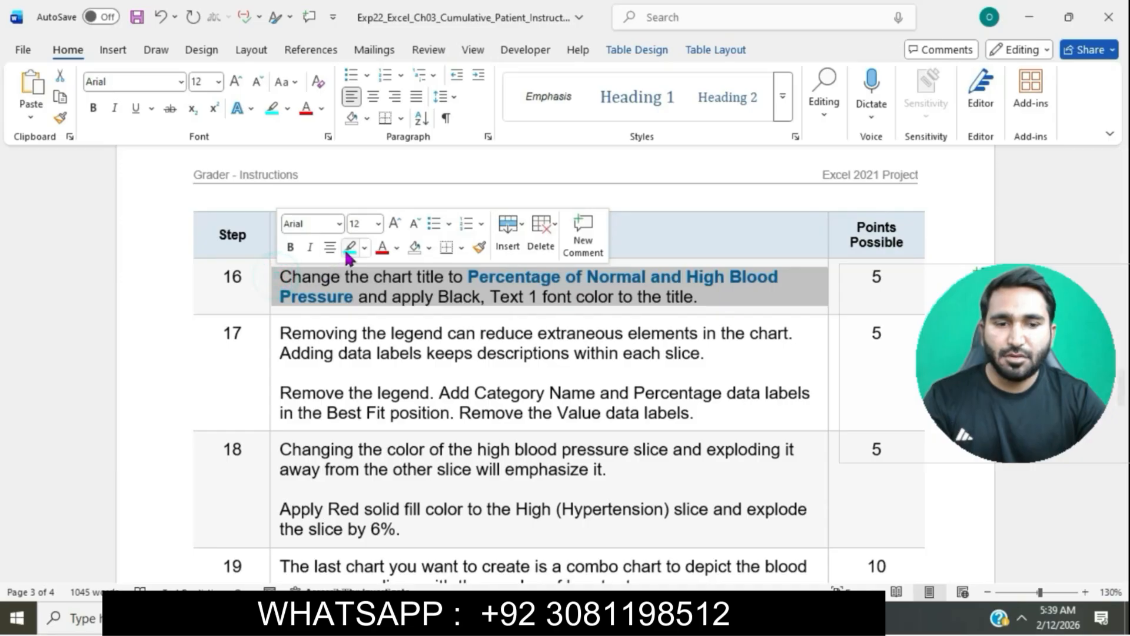
click(348, 247)
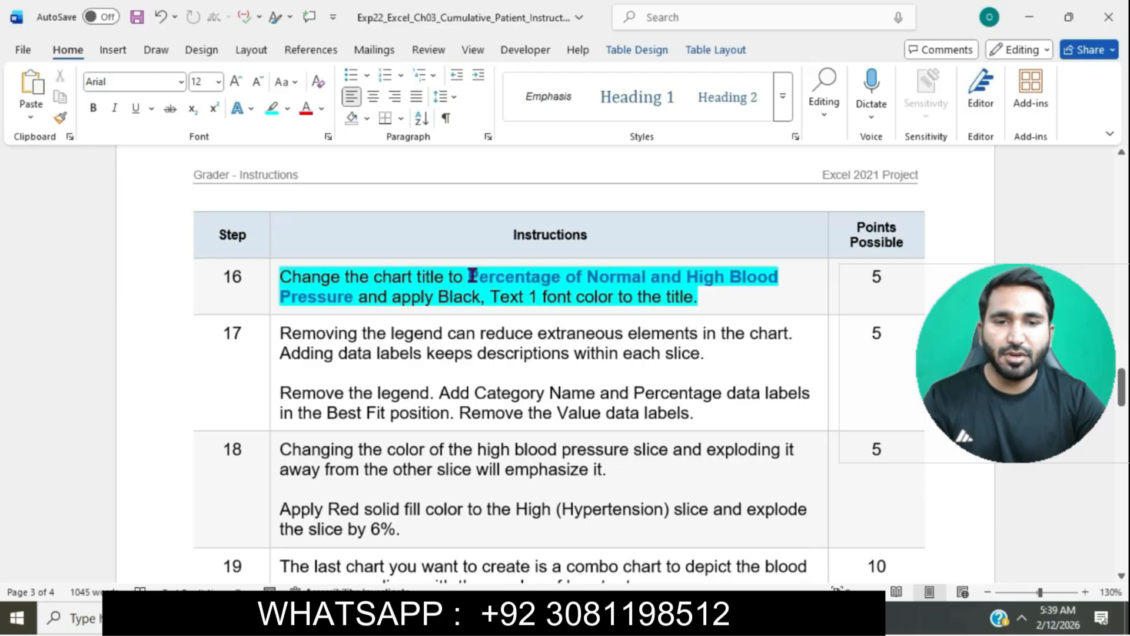
Step: Copy the title text from step 16 and paste it as the pie chart title "Percentage of Normal and High Blood Pressure"
drag(468, 277, 353, 297)
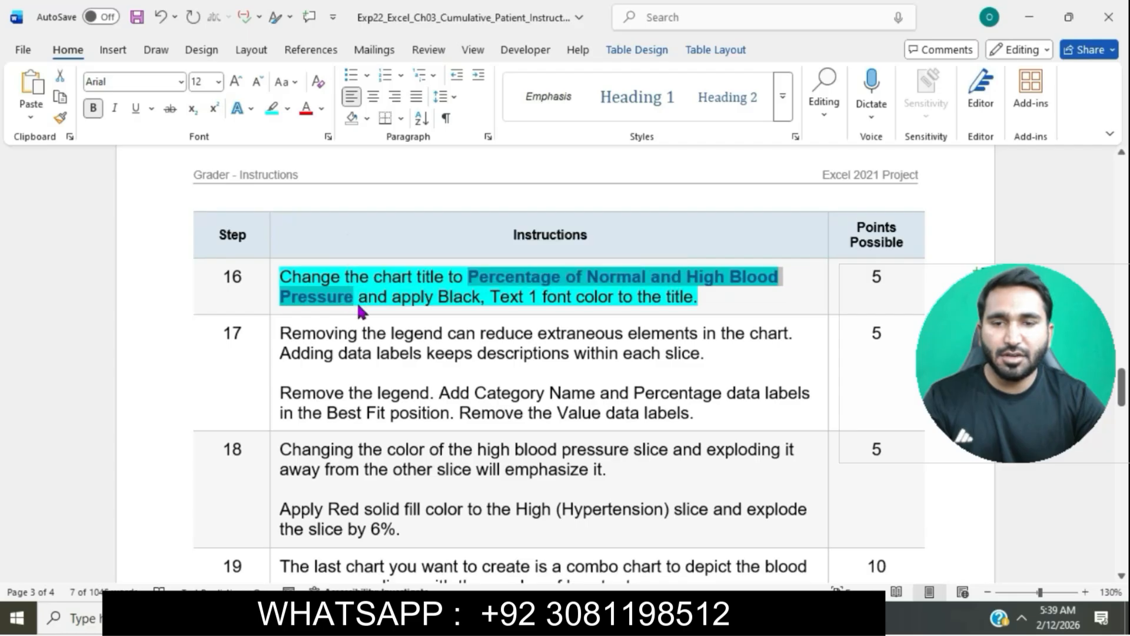
key(alt+Tab)
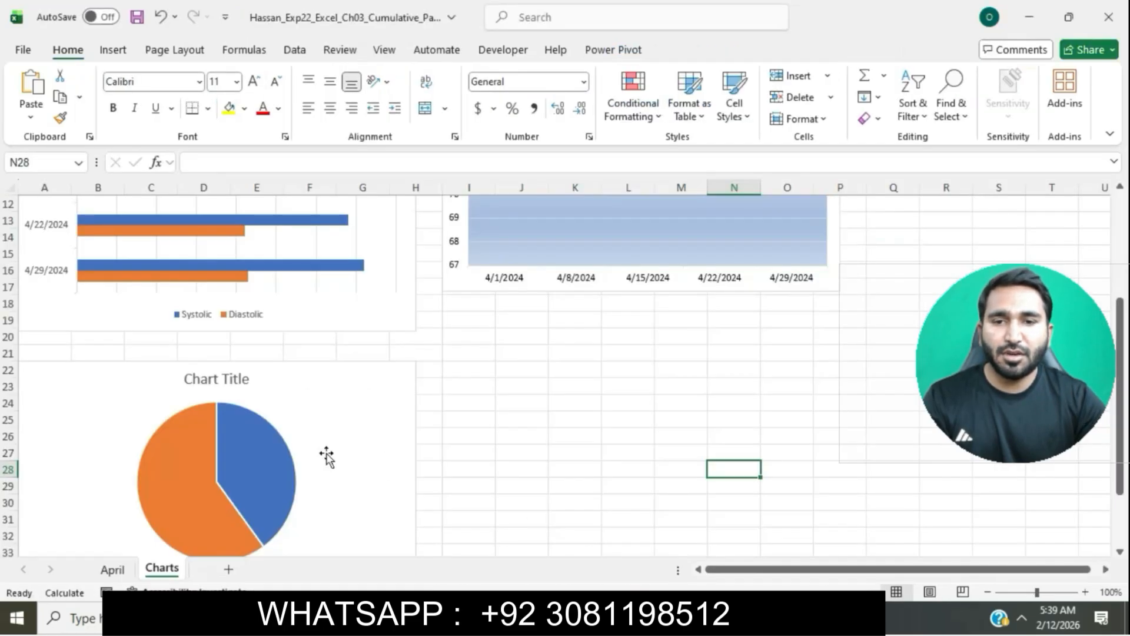
click(215, 383)
click(186, 380)
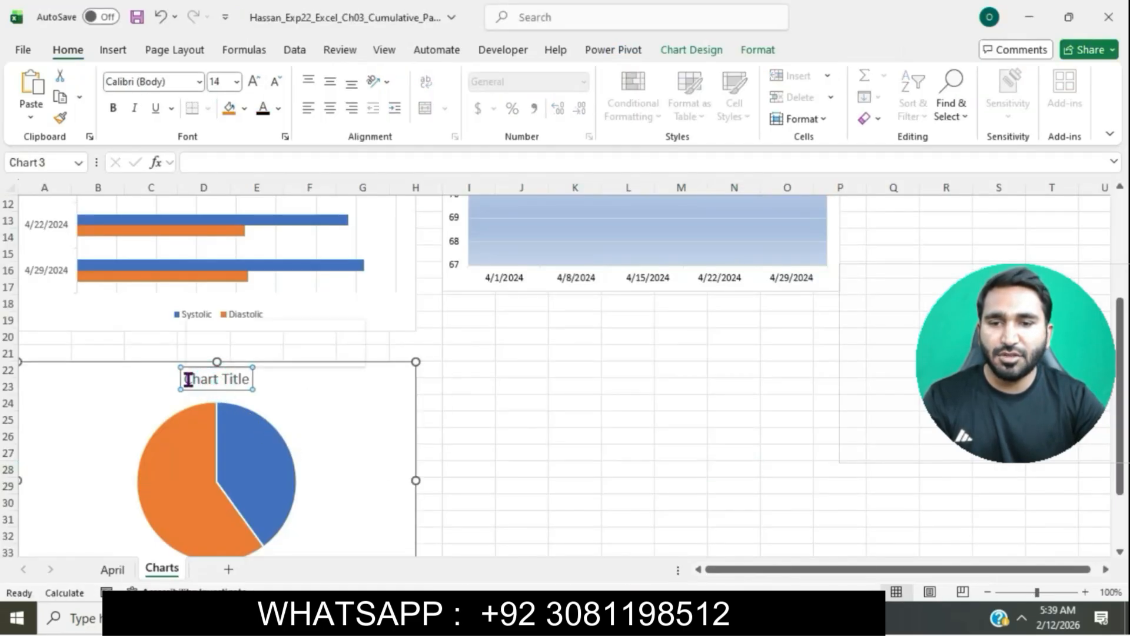
drag(185, 380, 245, 383)
key(ctrl+v)
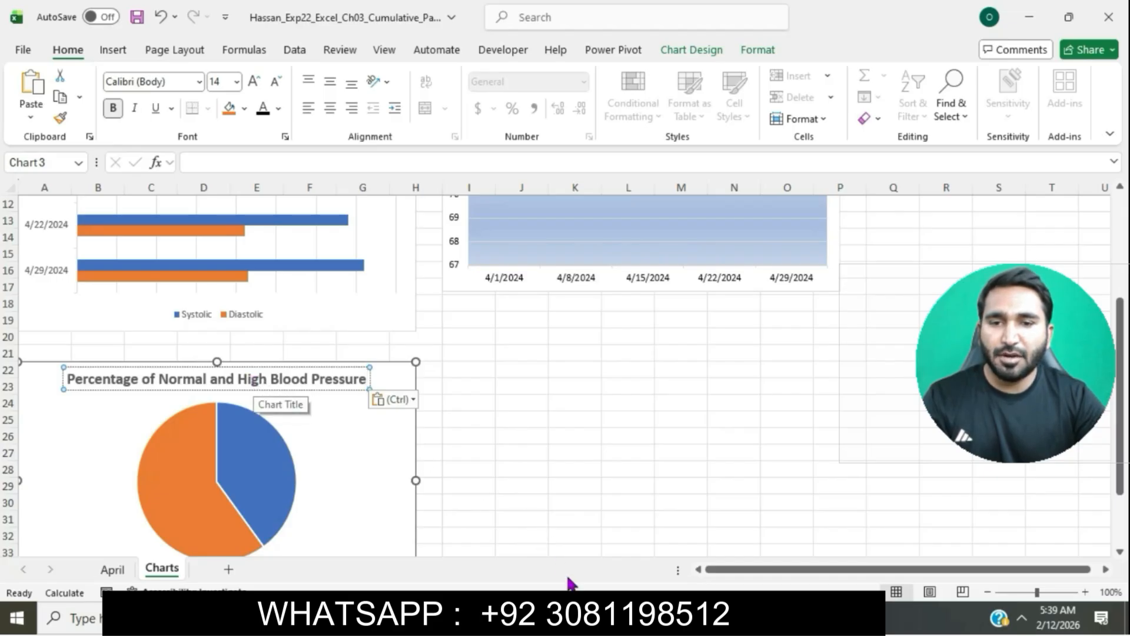
Step: Apply the Black, Text 1 font color to the pie chart title
key(alt+Tab)
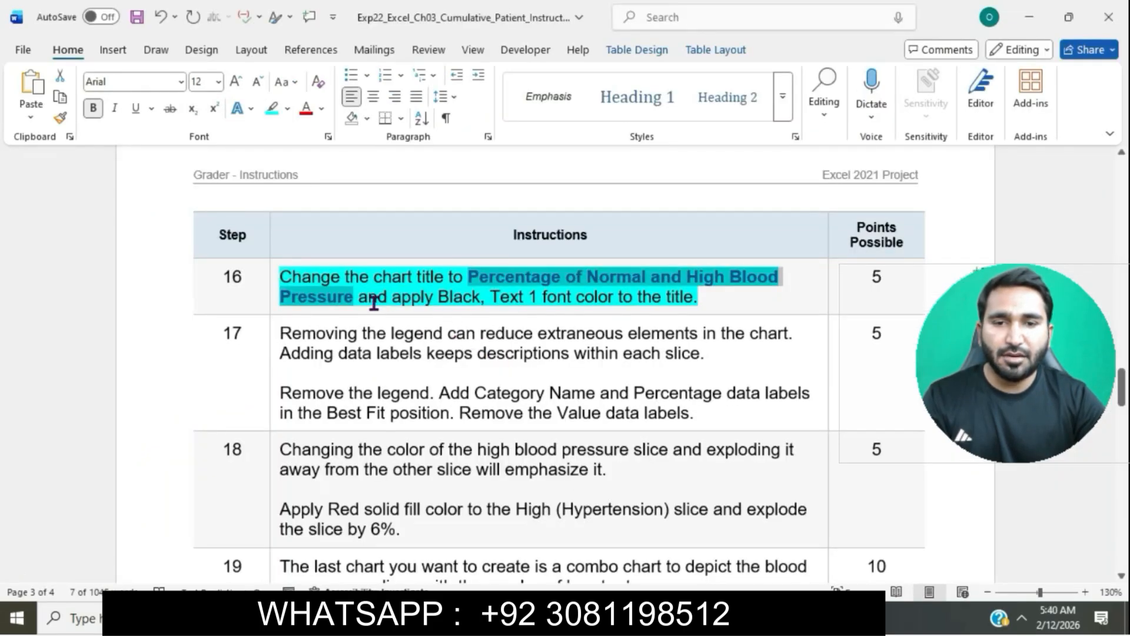
drag(359, 299, 665, 298)
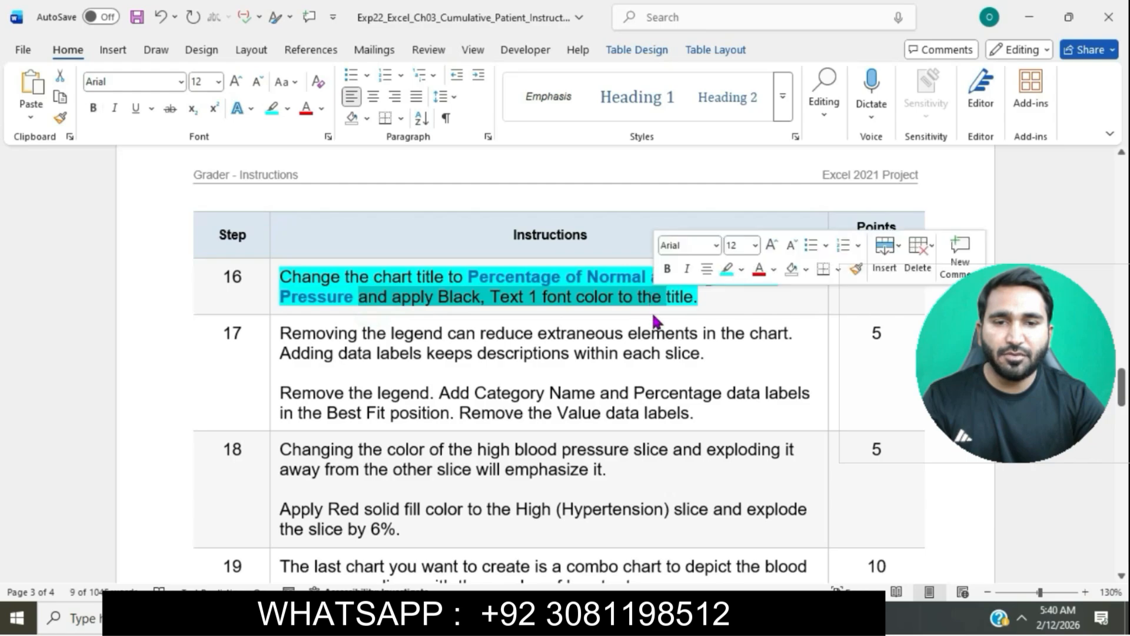
key(alt+Tab)
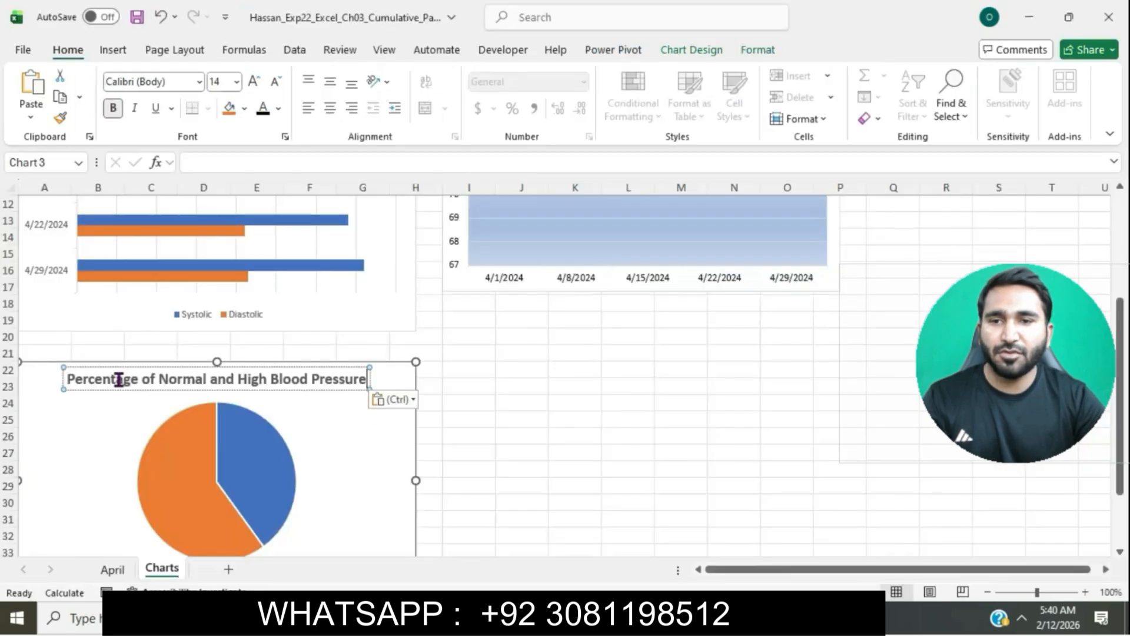
drag(70, 376, 355, 390)
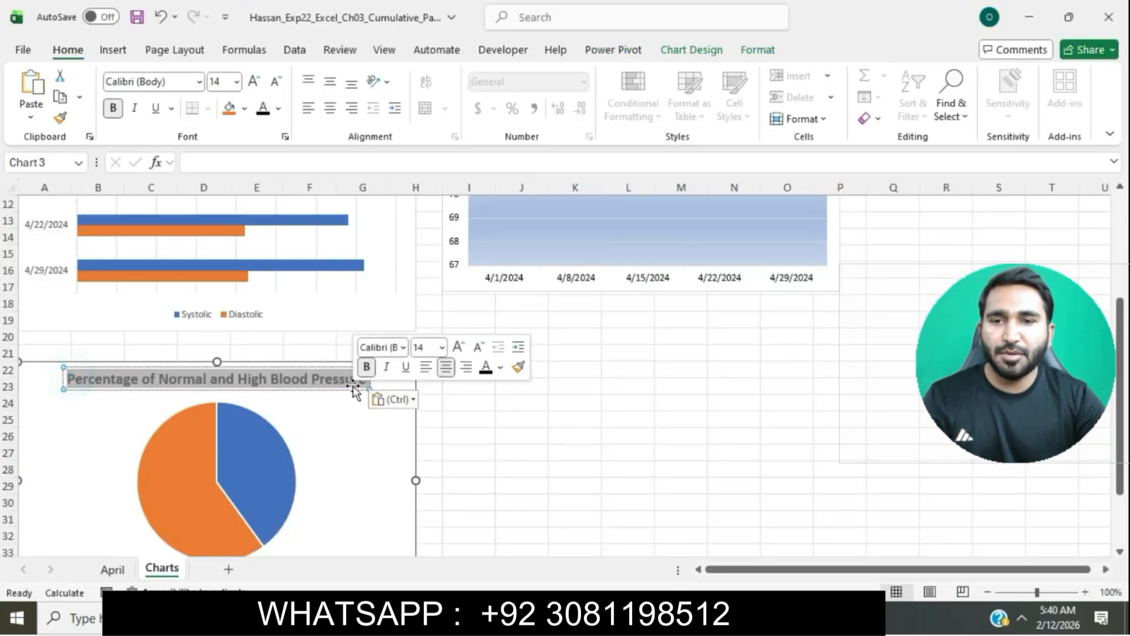
click(277, 110)
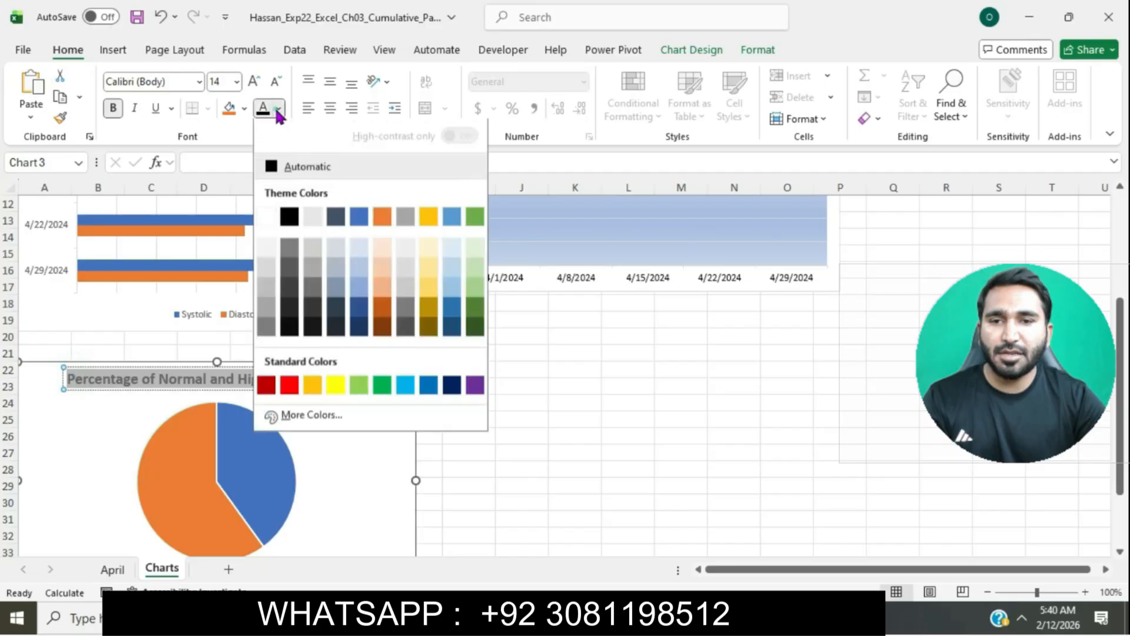
click(289, 222)
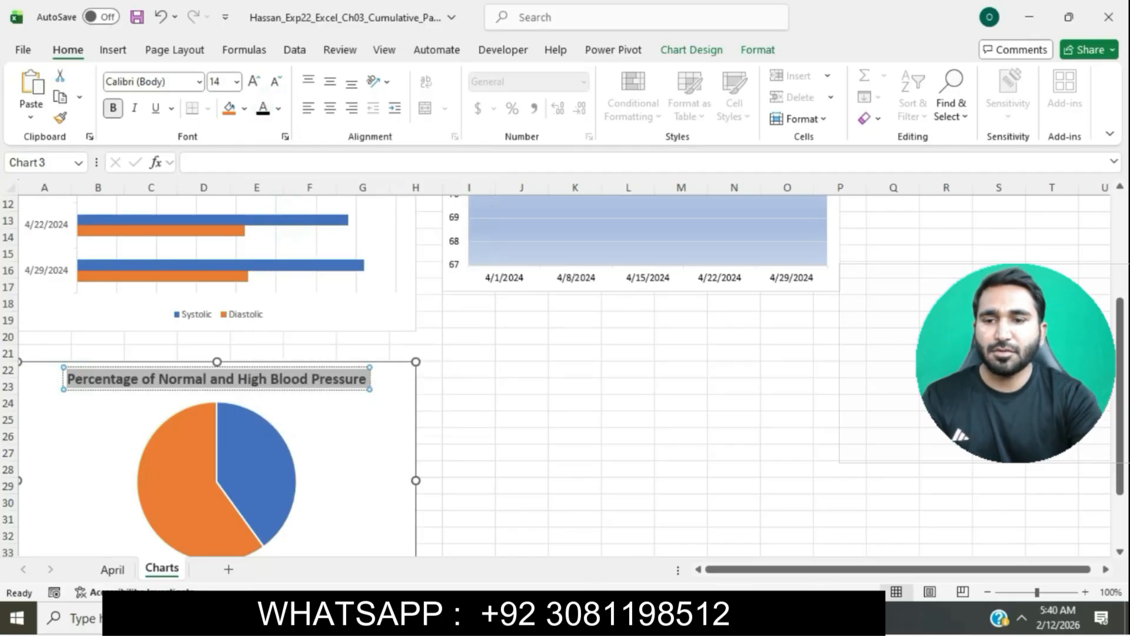